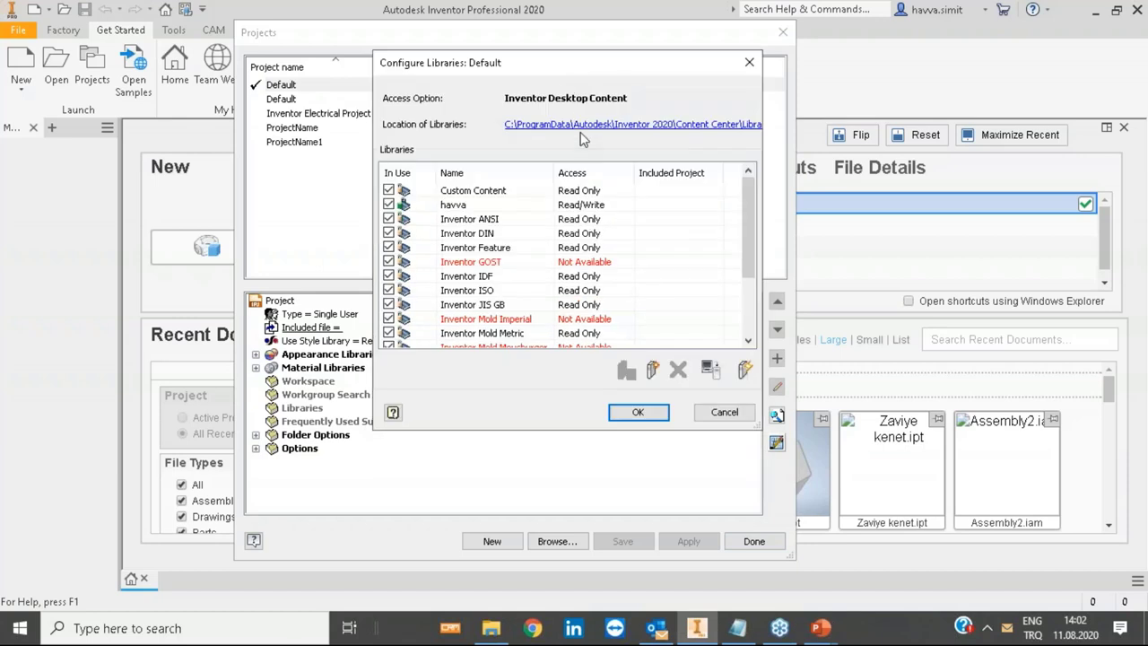
Step: Create a new read/write content library named with the owner's first name plus 2, and accept the Default project's library configuration
drag(746, 237, 753, 306)
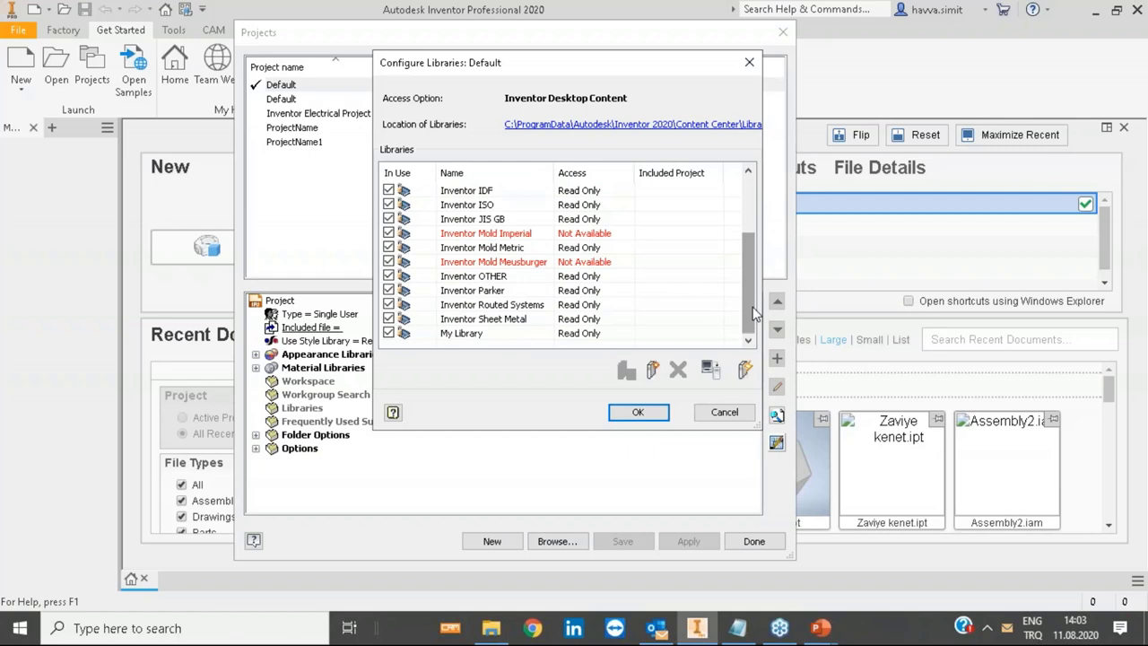
click(656, 369)
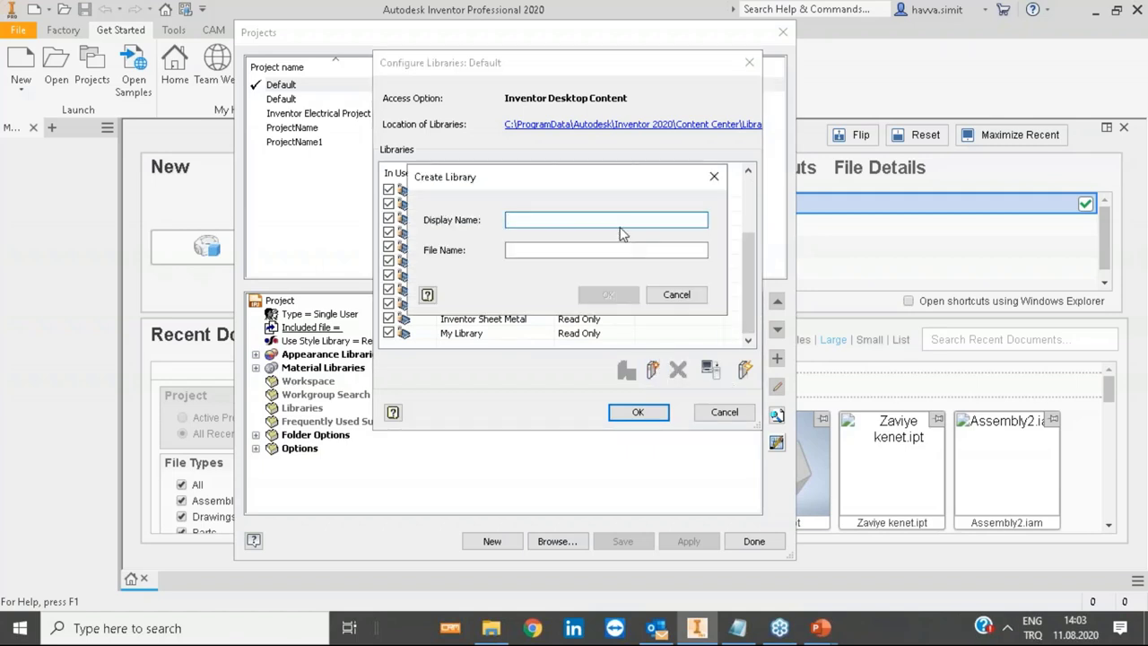
text(havva2)
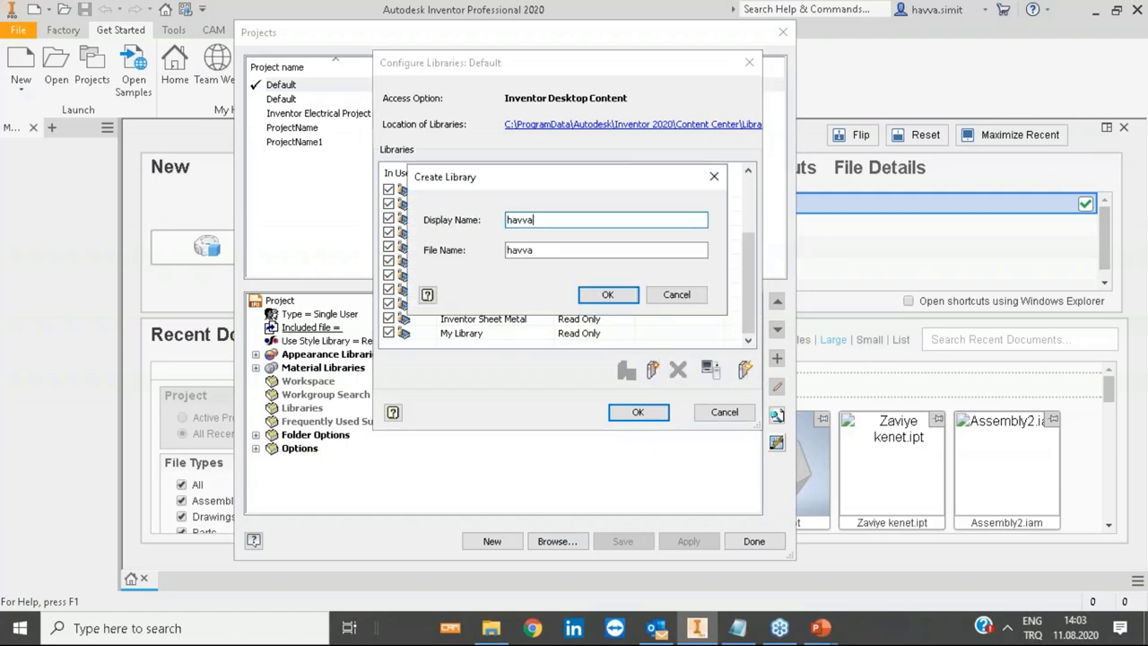
click(610, 294)
scroll(529, 305, down, 3)
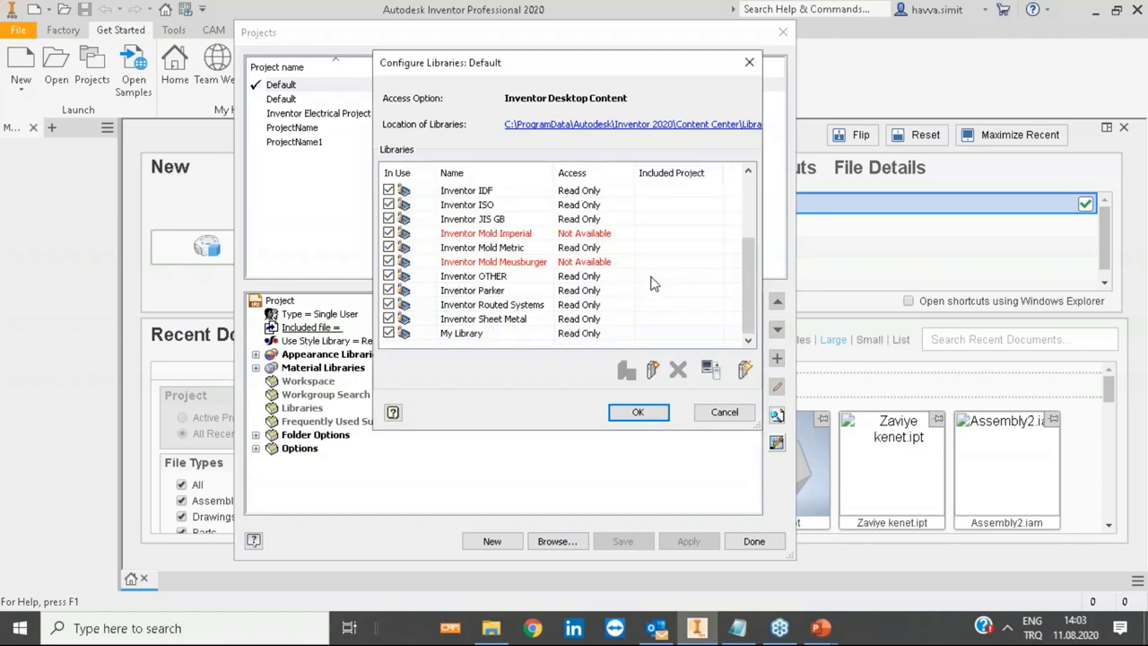
scroll(578, 294, up, 3)
click(455, 221)
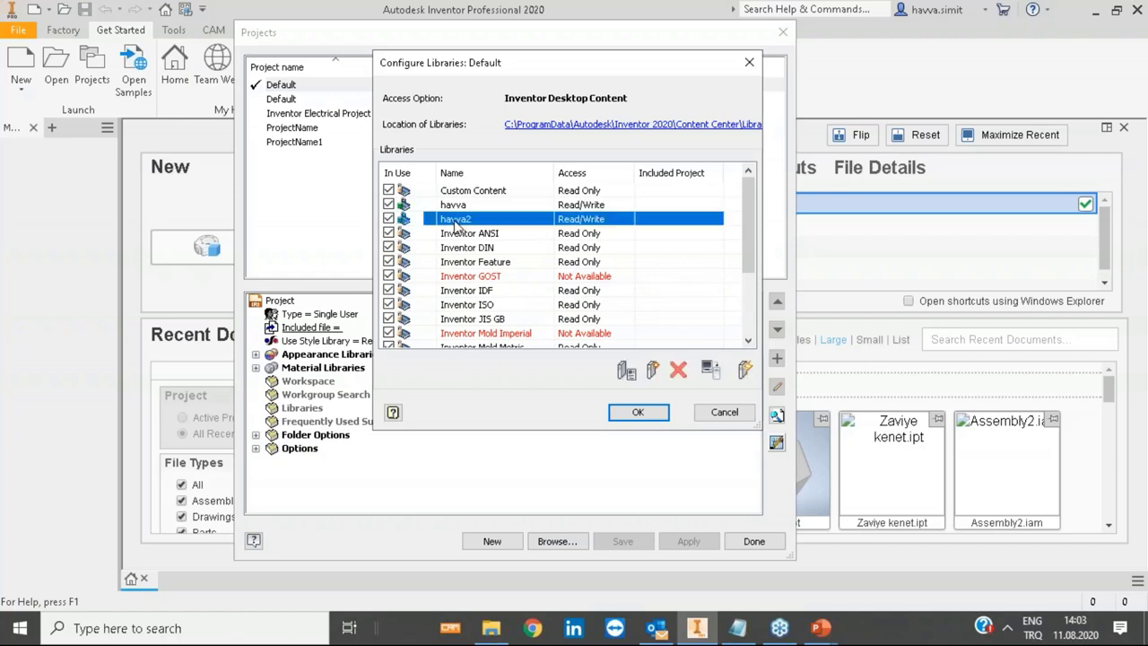
click(640, 414)
Step: Save the Default project with Use Style Library set to Read-Write and close the project settings
click(465, 362)
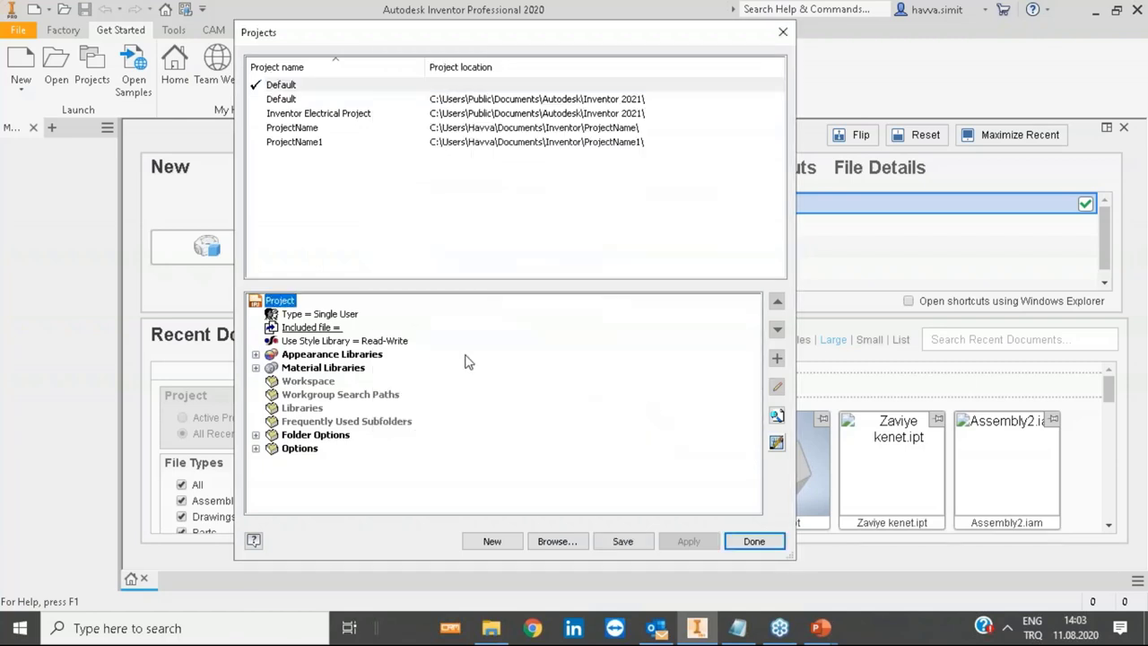
click(386, 342)
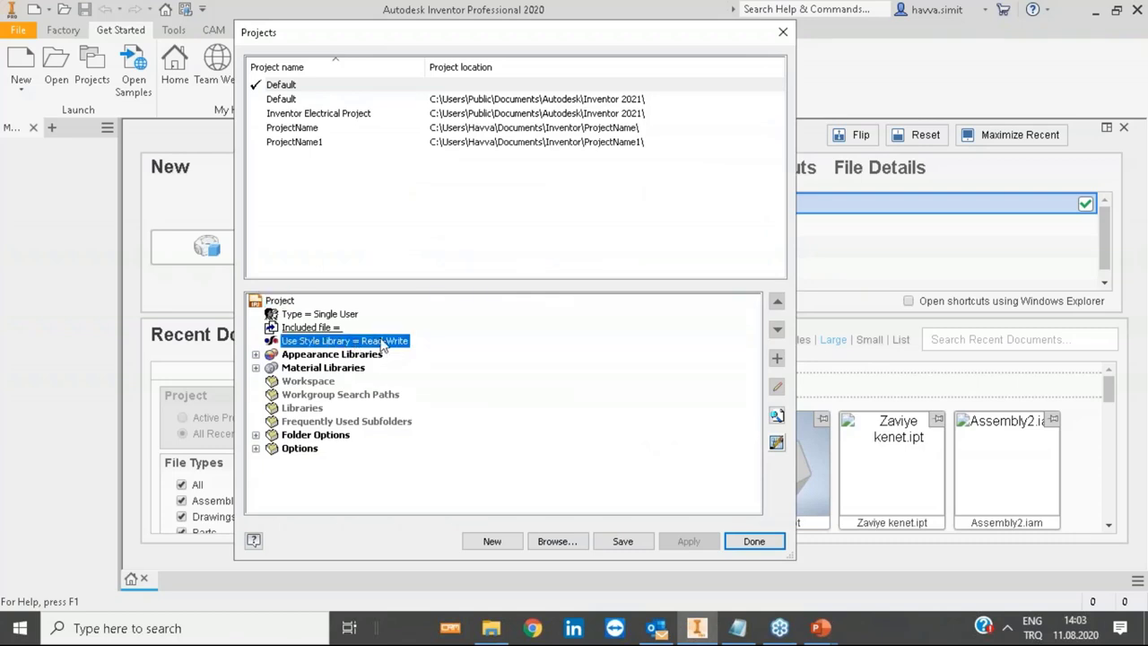
click(384, 342)
click(395, 350)
click(631, 542)
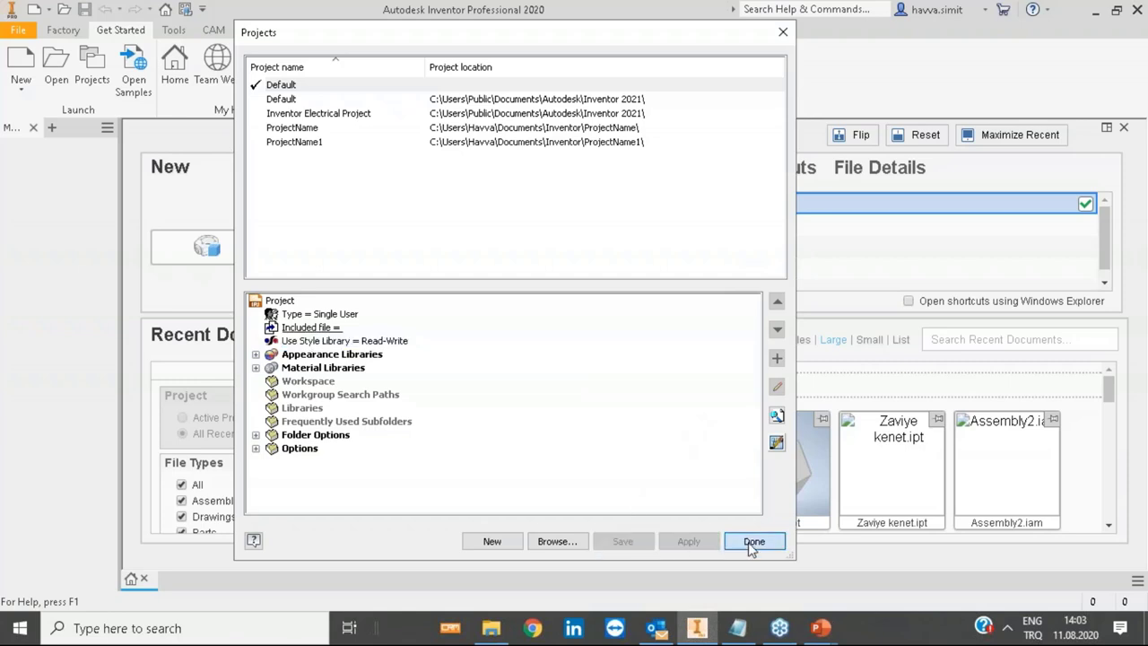
click(751, 542)
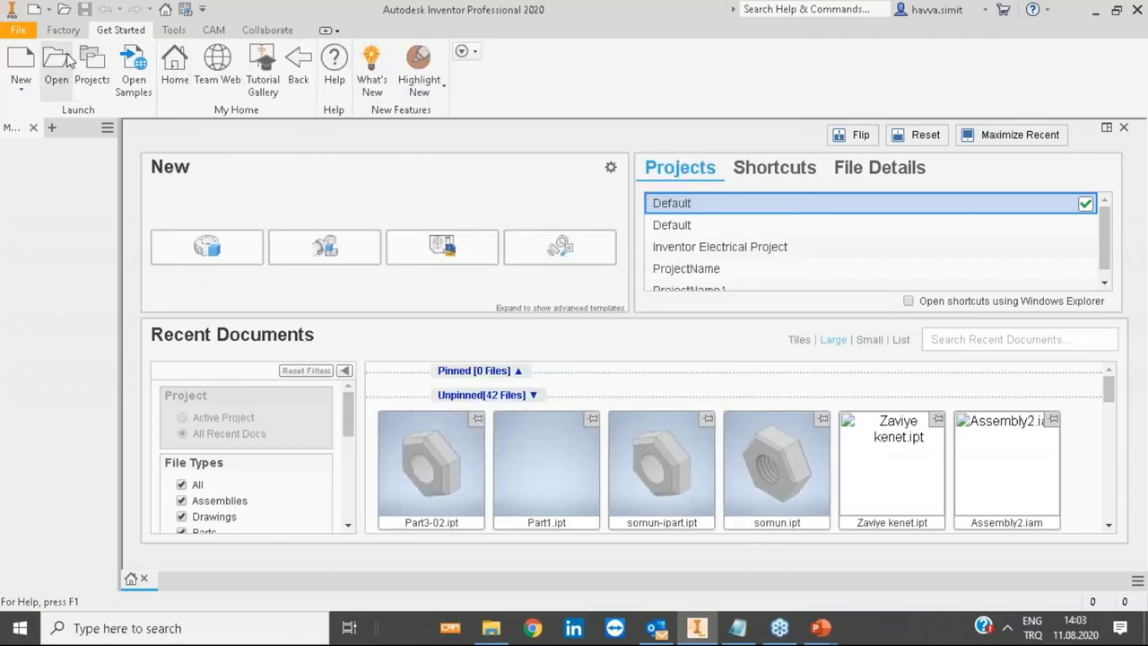
Step: Create a new part from the metric Standard (mm).ipt template
click(34, 9)
click(709, 193)
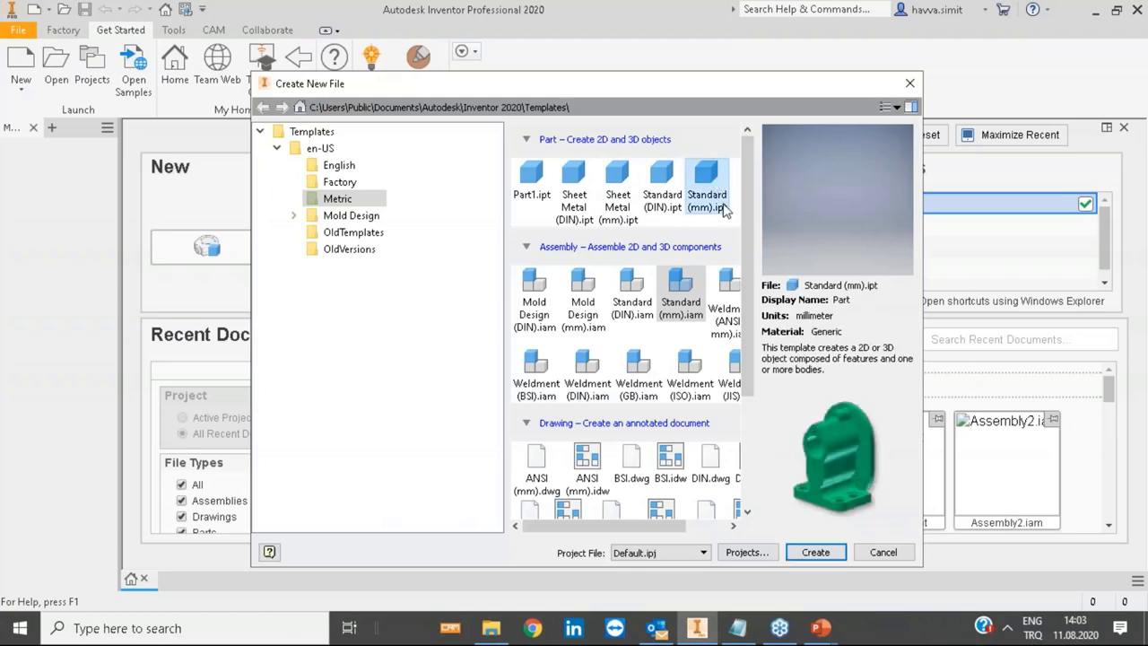
click(812, 552)
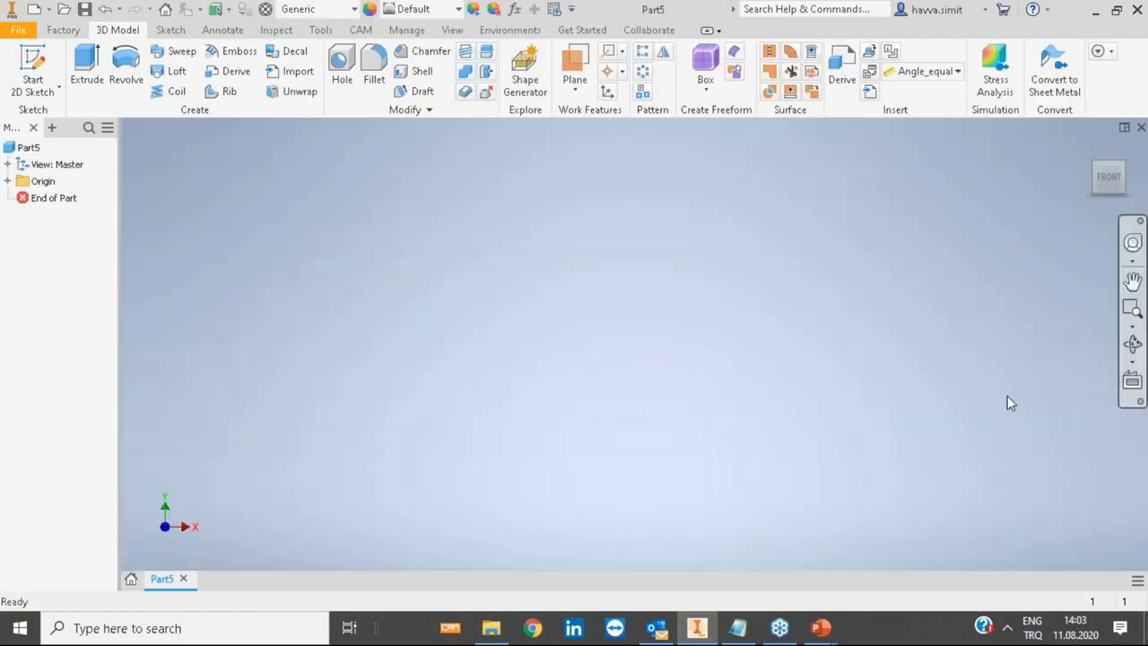
Step: Sketch a six-sided polygon centred on the origin of the front (XY) plane, about 18.4 mm across flats, with a corner pointing up
click(32, 61)
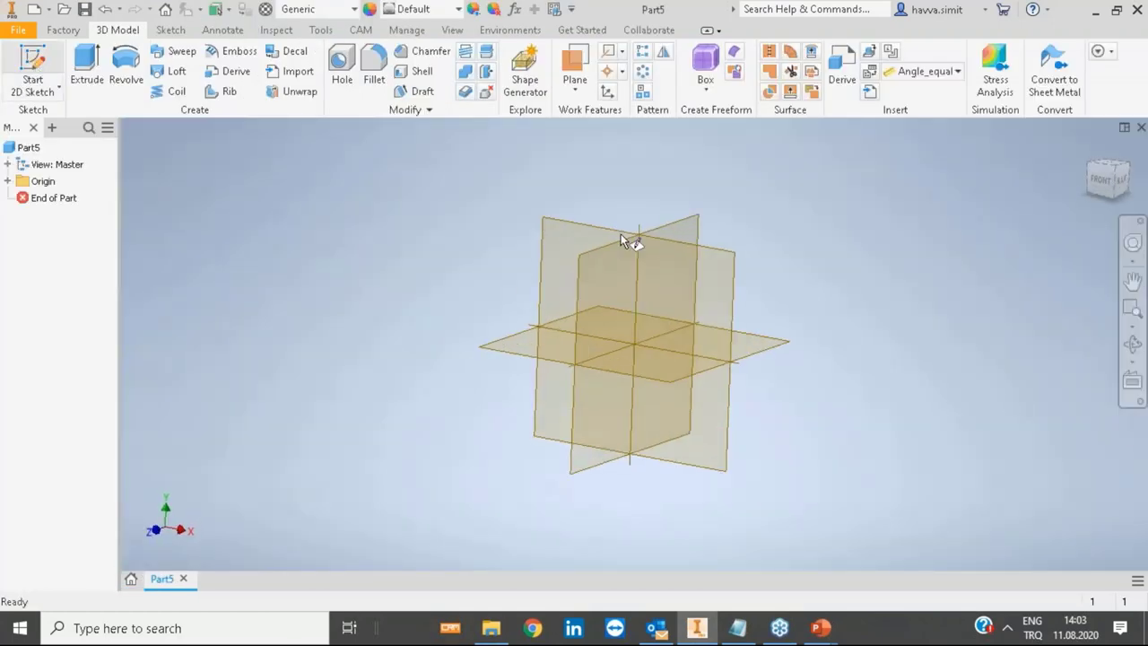
click(555, 211)
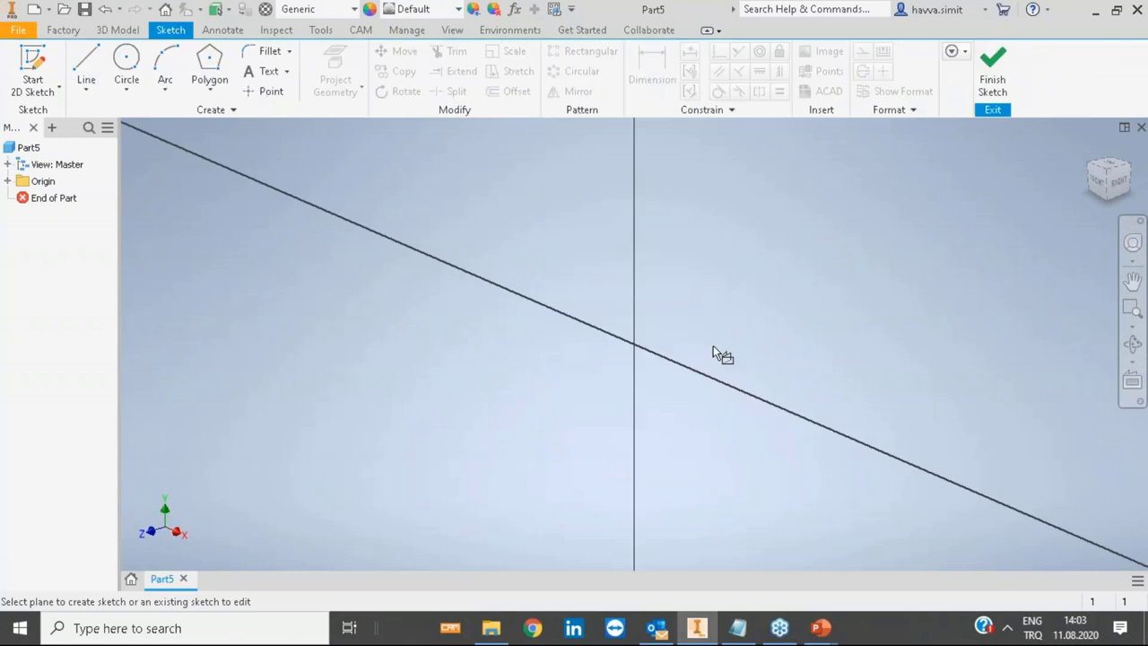
click(211, 65)
click(634, 344)
click(635, 206)
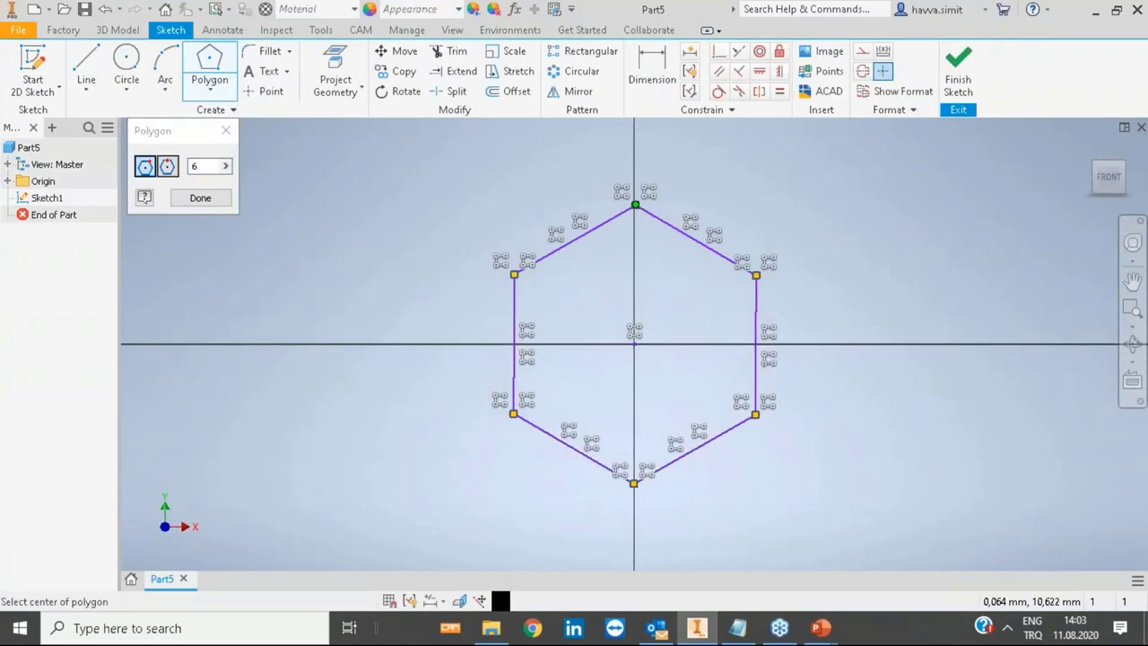
key(Escape)
Step: Dimension the hexagon across its two vertical sides as a named parameter, d=25mm
key(d)
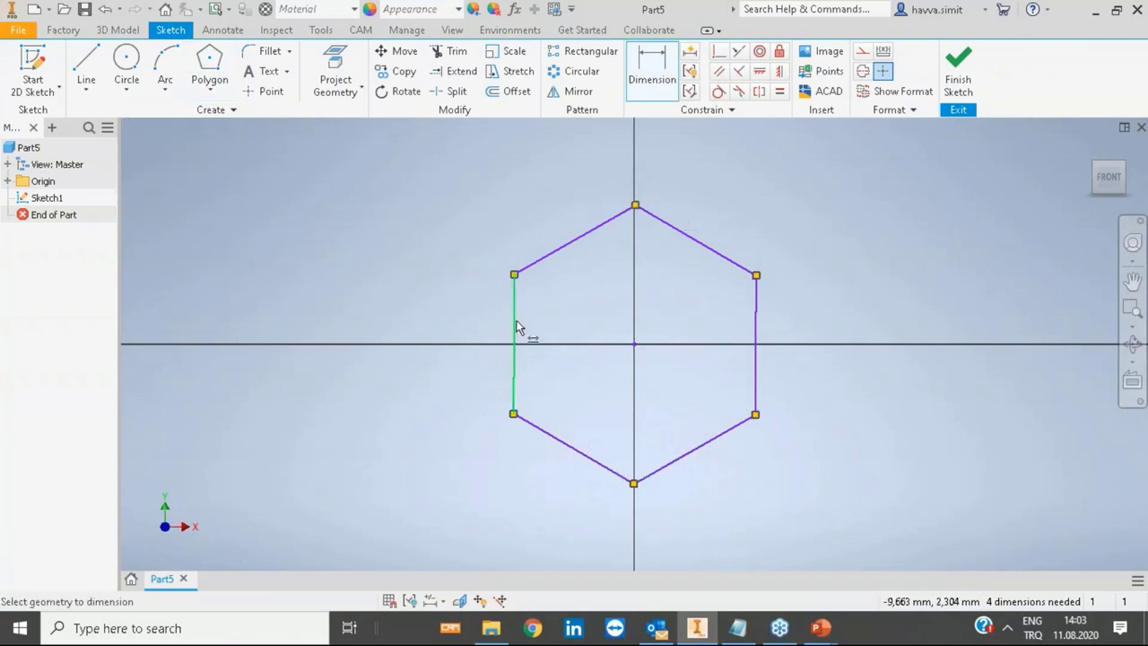
click(515, 328)
click(756, 314)
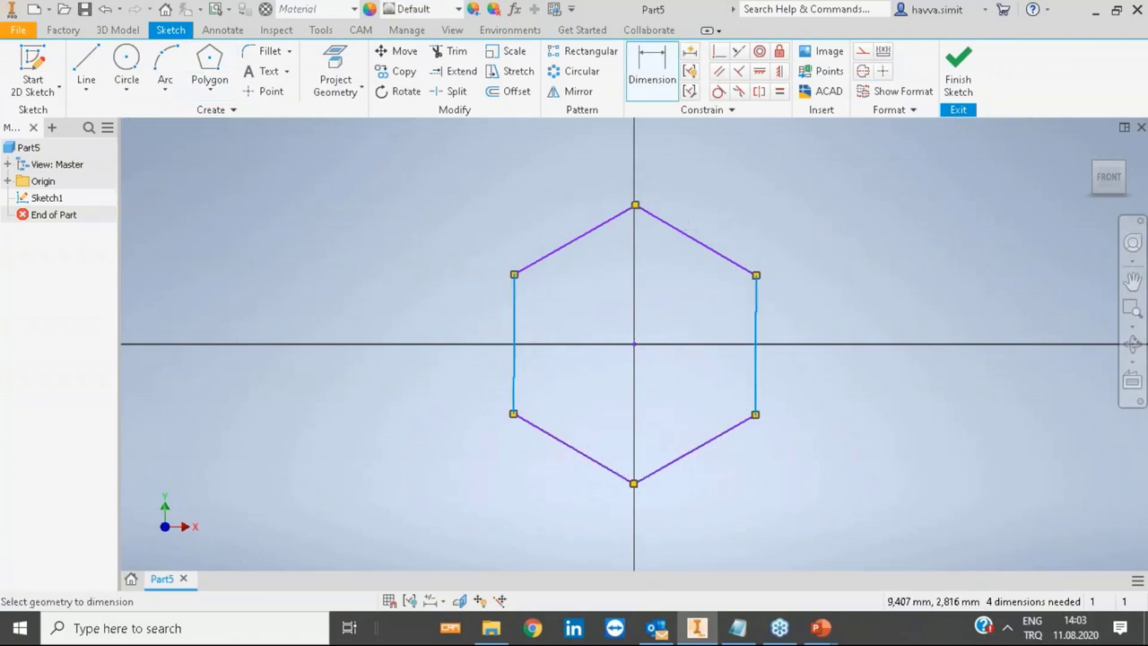
click(758, 182)
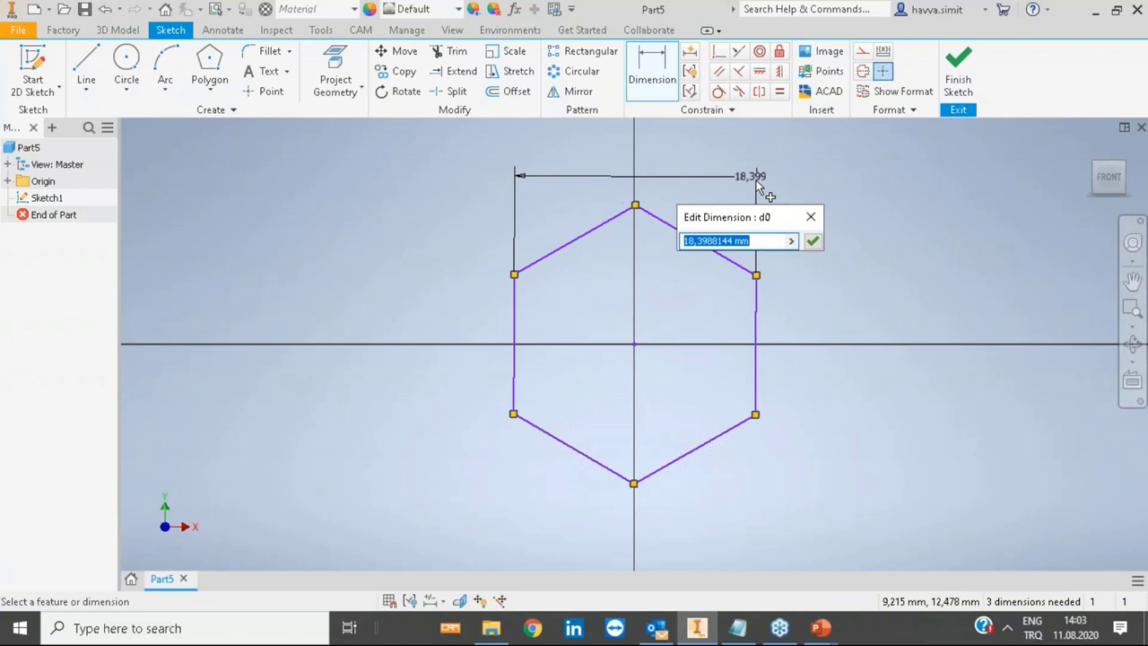
text(d=25mm)
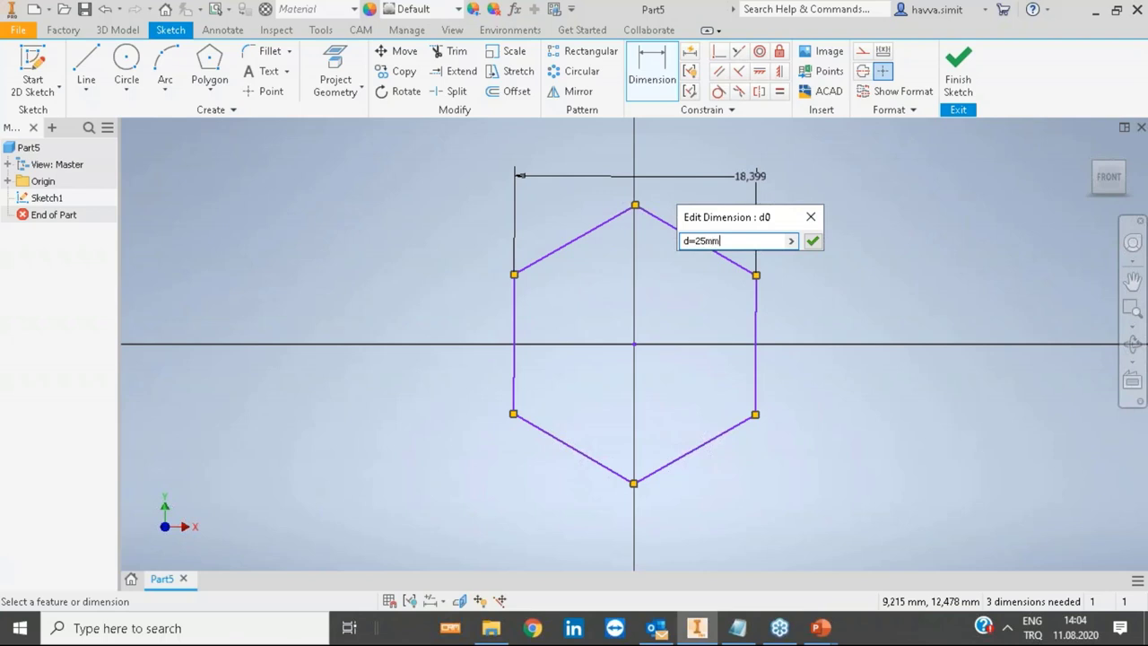
key(Return)
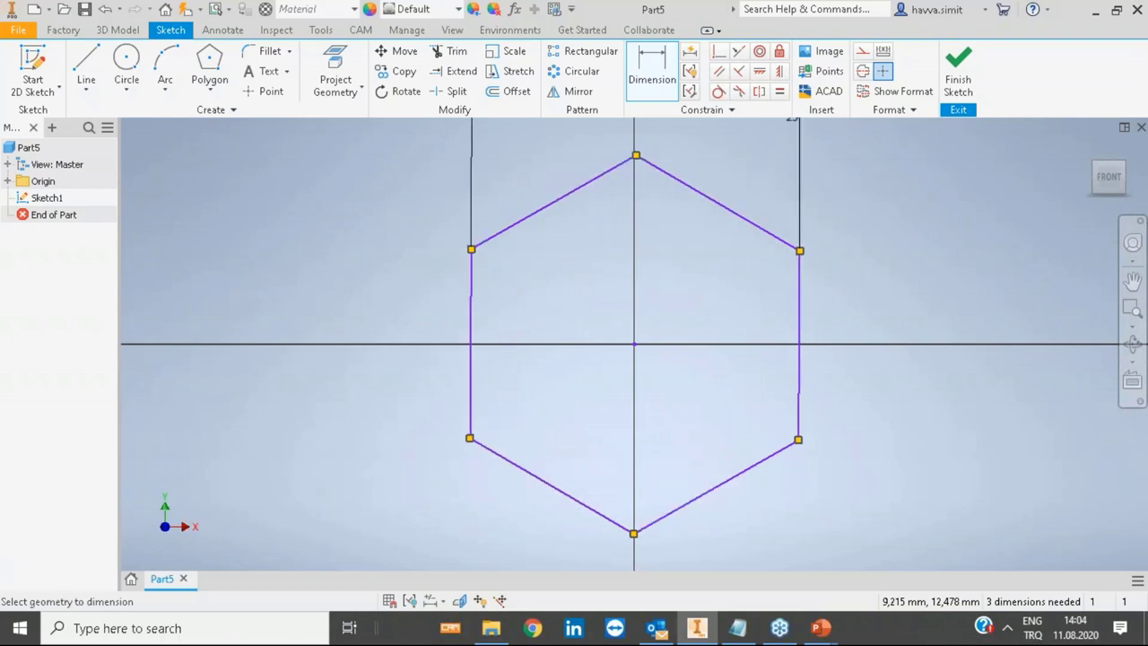
scroll(718, 262, down, 5)
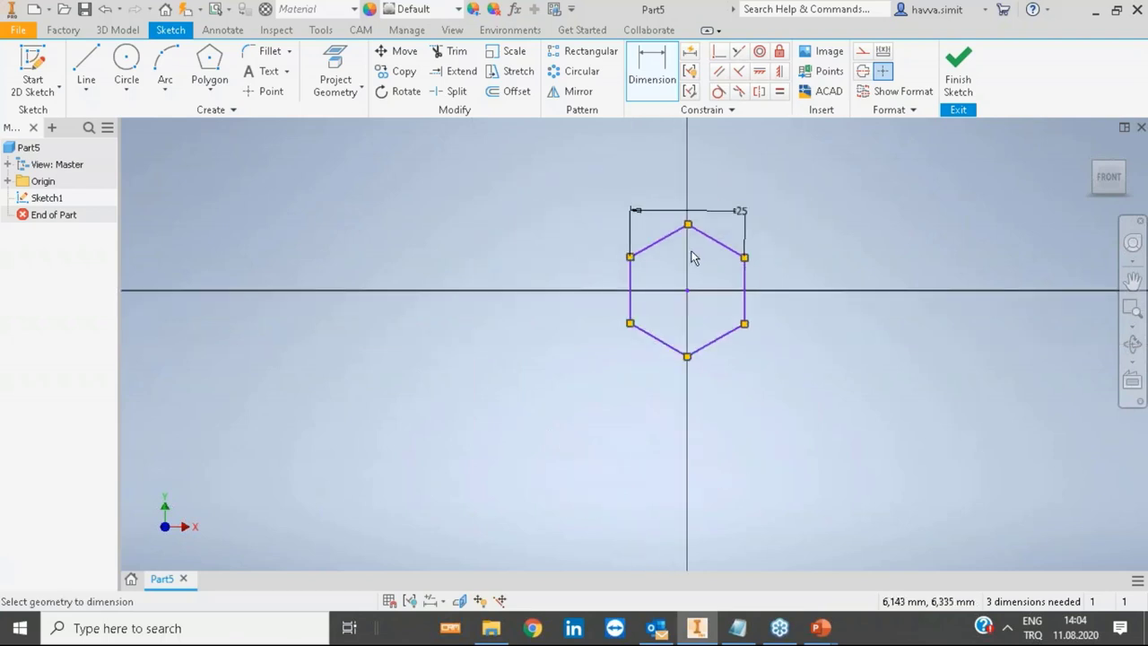
double_click(740, 212)
scroll(737, 212, up, 5)
click(799, 271)
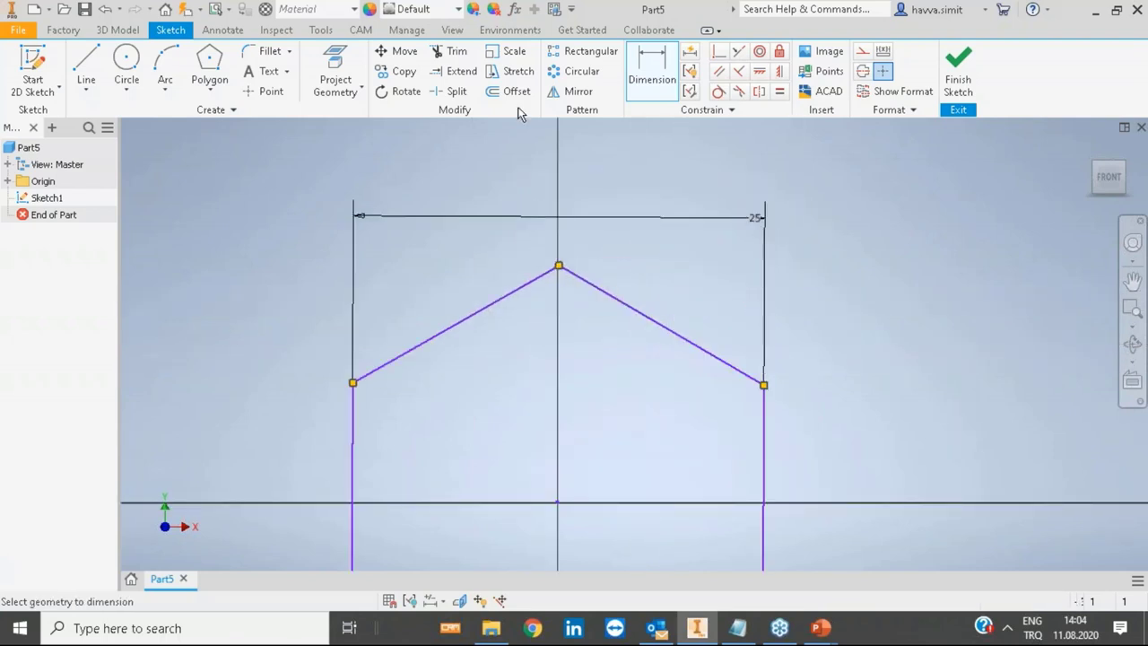
Step: Check in the part's parameter list that the hexagon width is stored under the name d
click(514, 9)
click(175, 198)
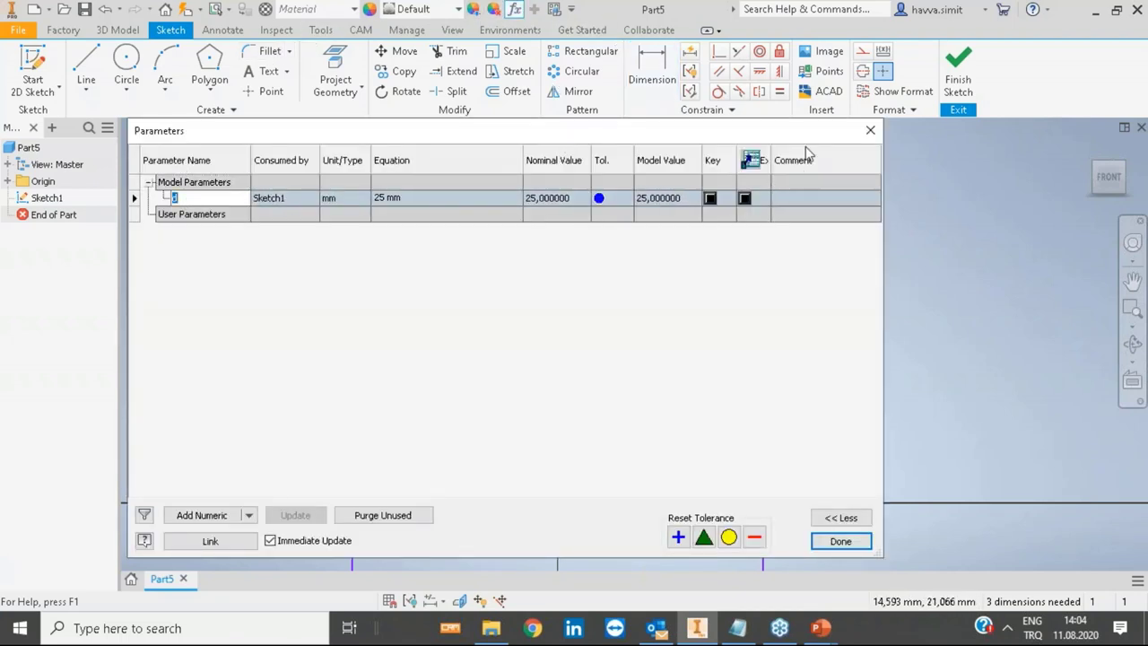
click(870, 130)
Step: Finish the sketch and extrude the hexagon with the distance entered as a named parameter, y=7mm
click(967, 70)
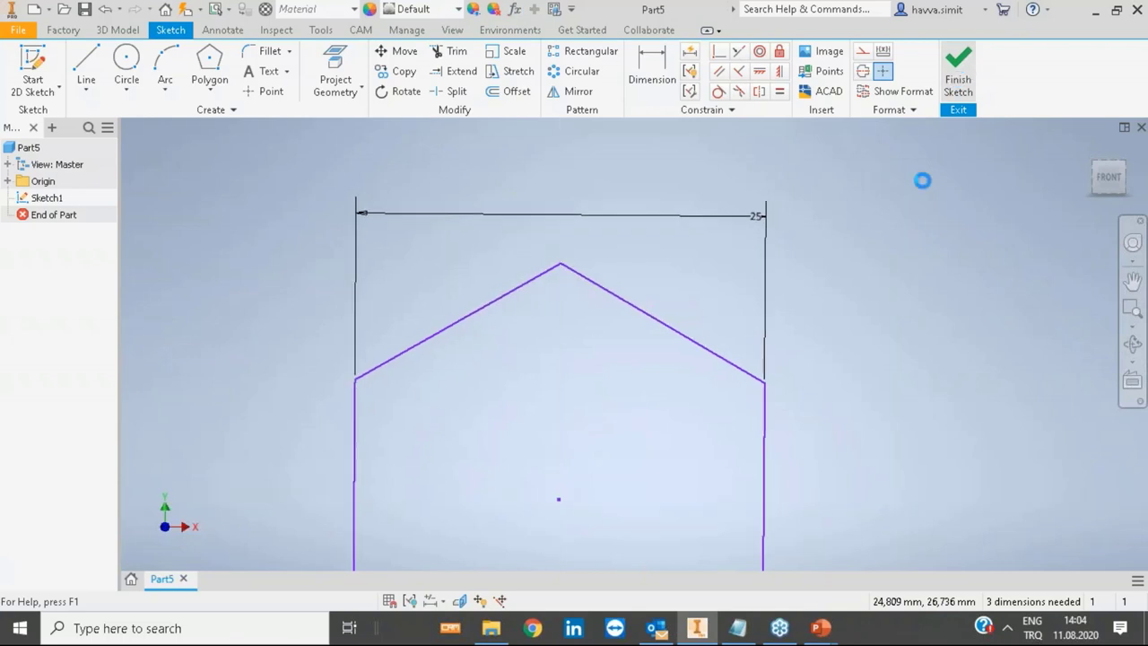
key(e)
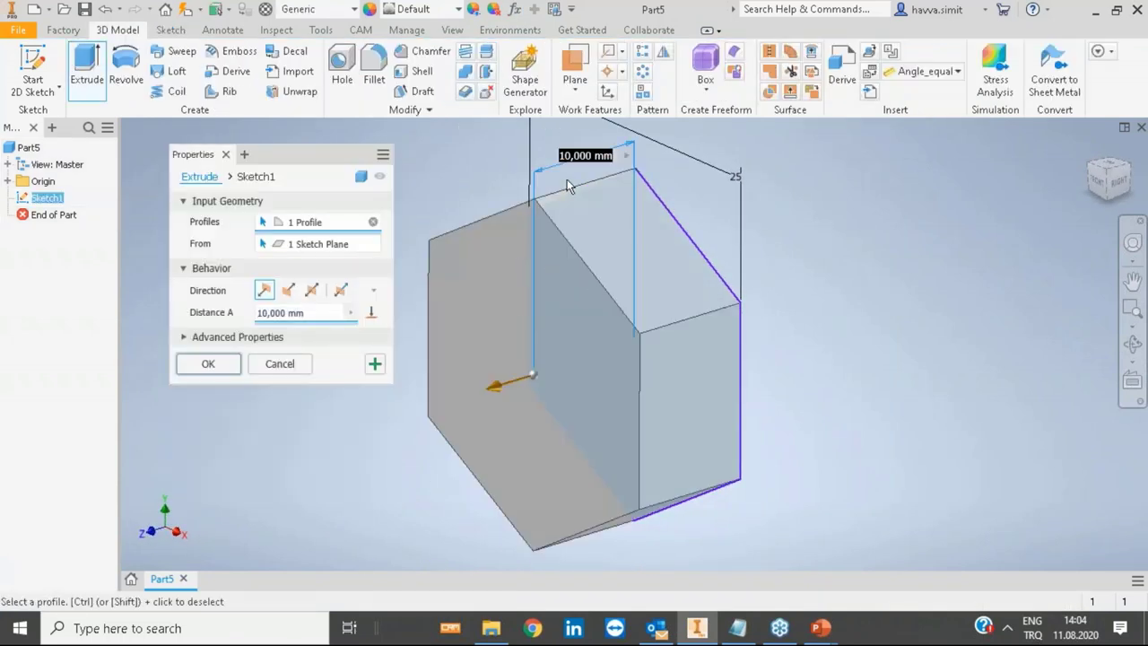
text(y=7)
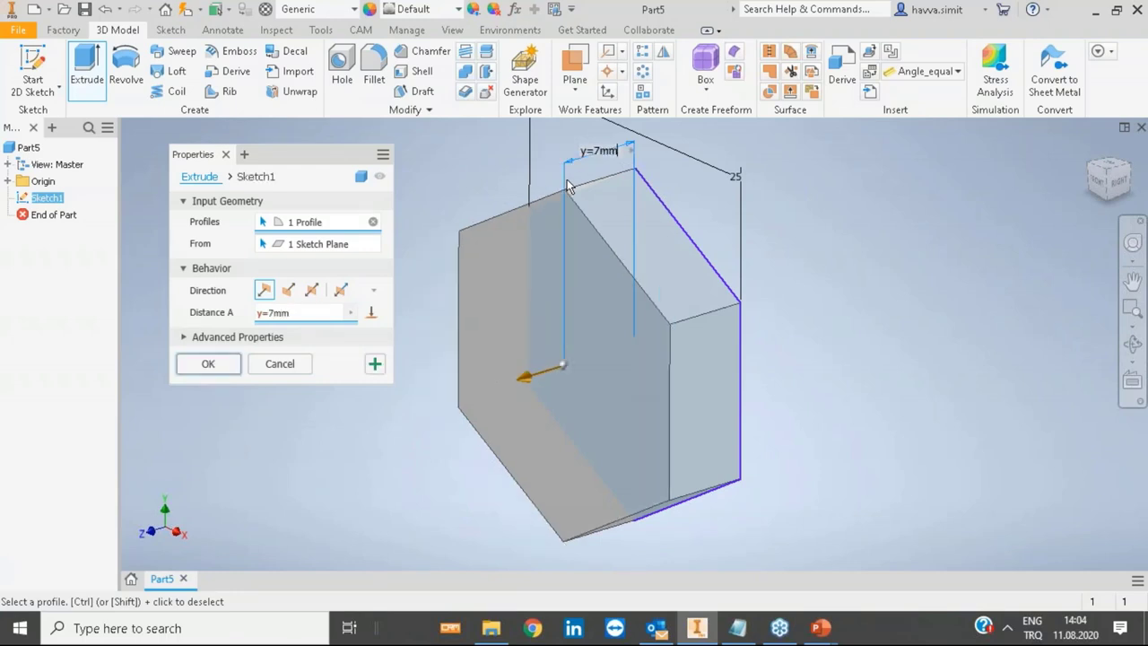
click(231, 364)
Step: Sketch a circle centred on the hexagonal front face, with its diameter entered as a named parameter, M=10
scroll(617, 317, down, 3)
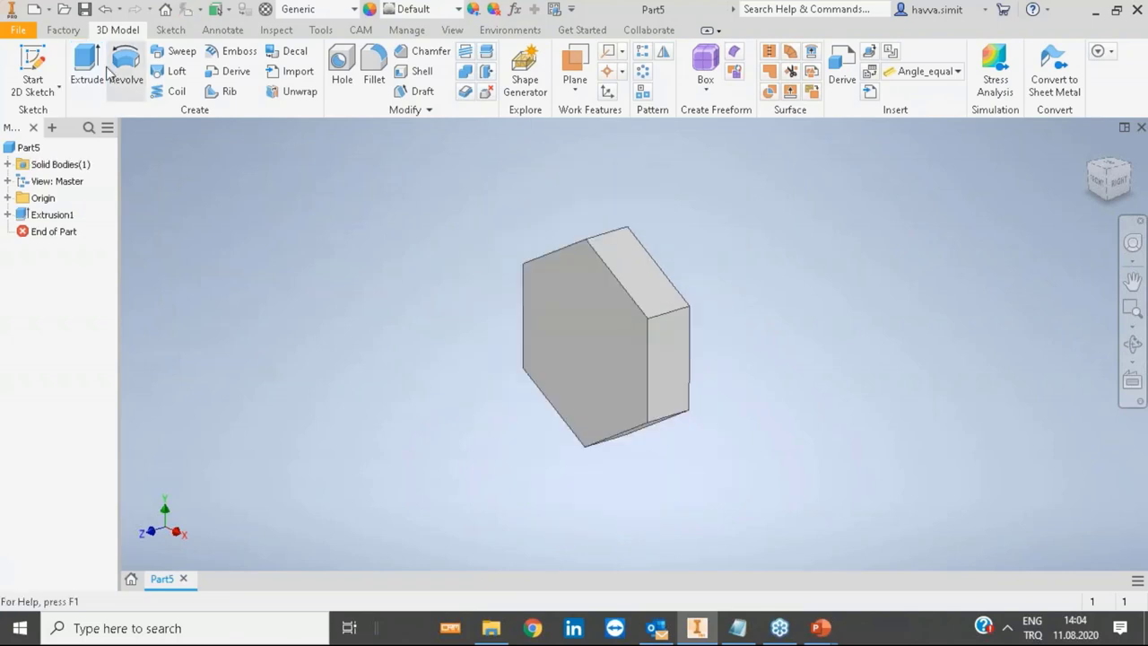
click(32, 72)
click(583, 312)
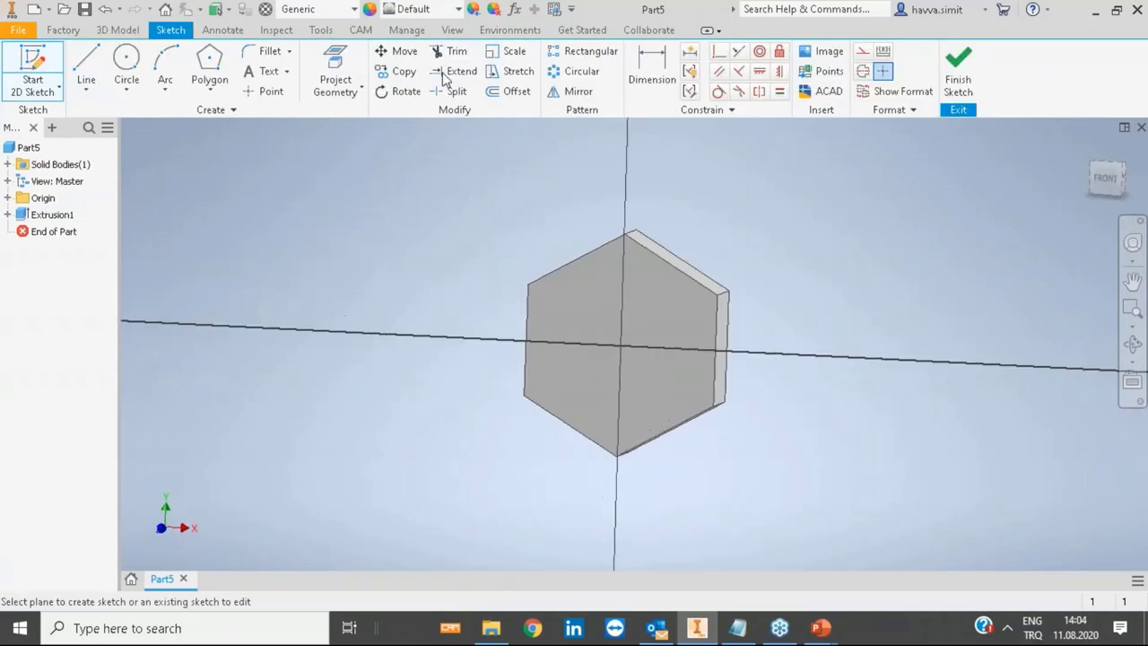
click(135, 63)
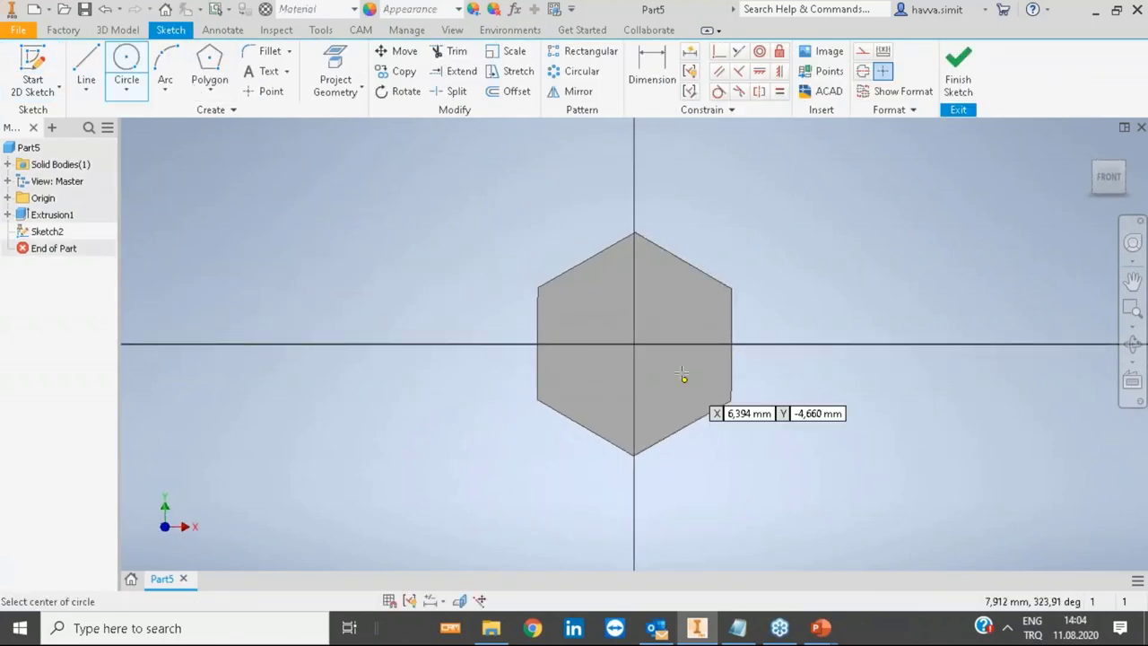
click(634, 343)
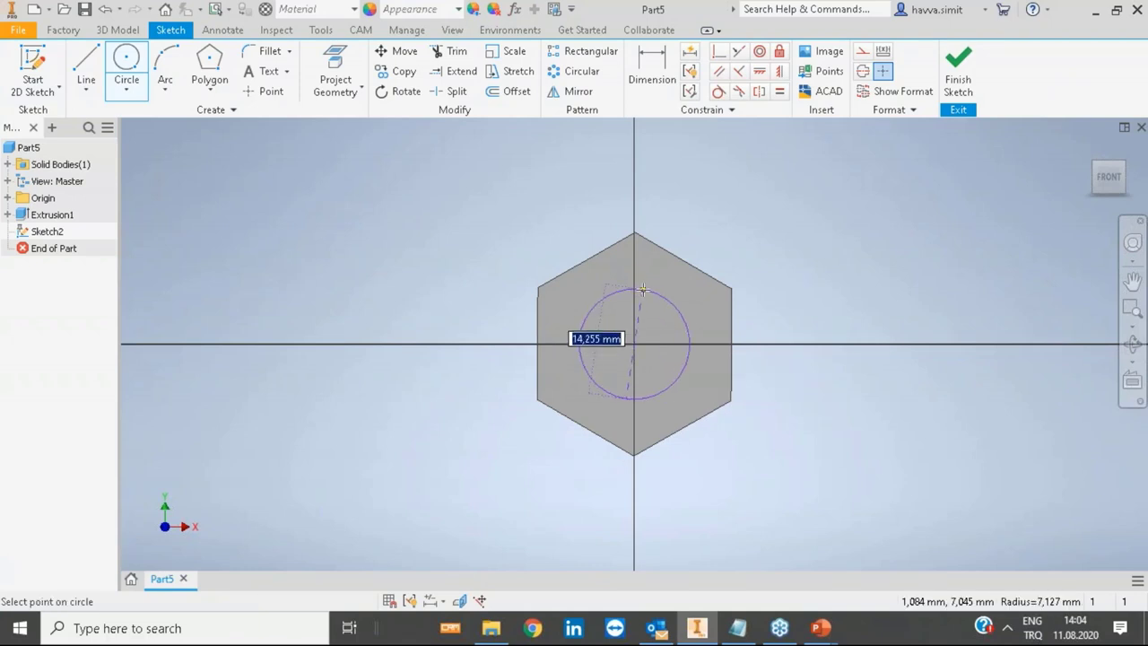
text(m)
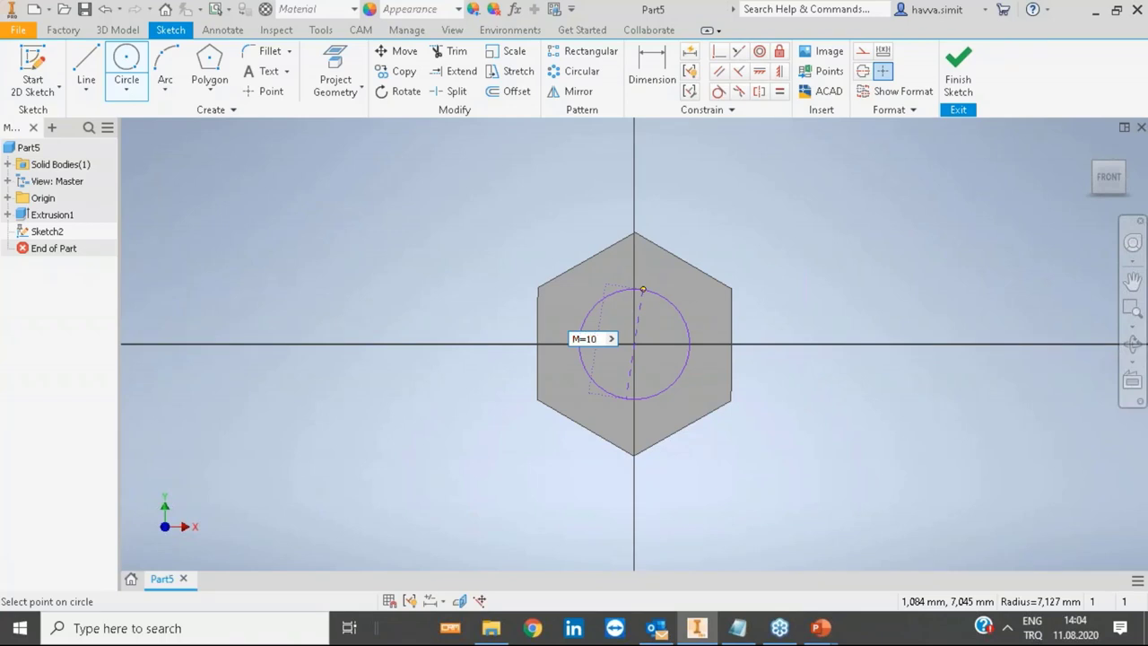
key(Return)
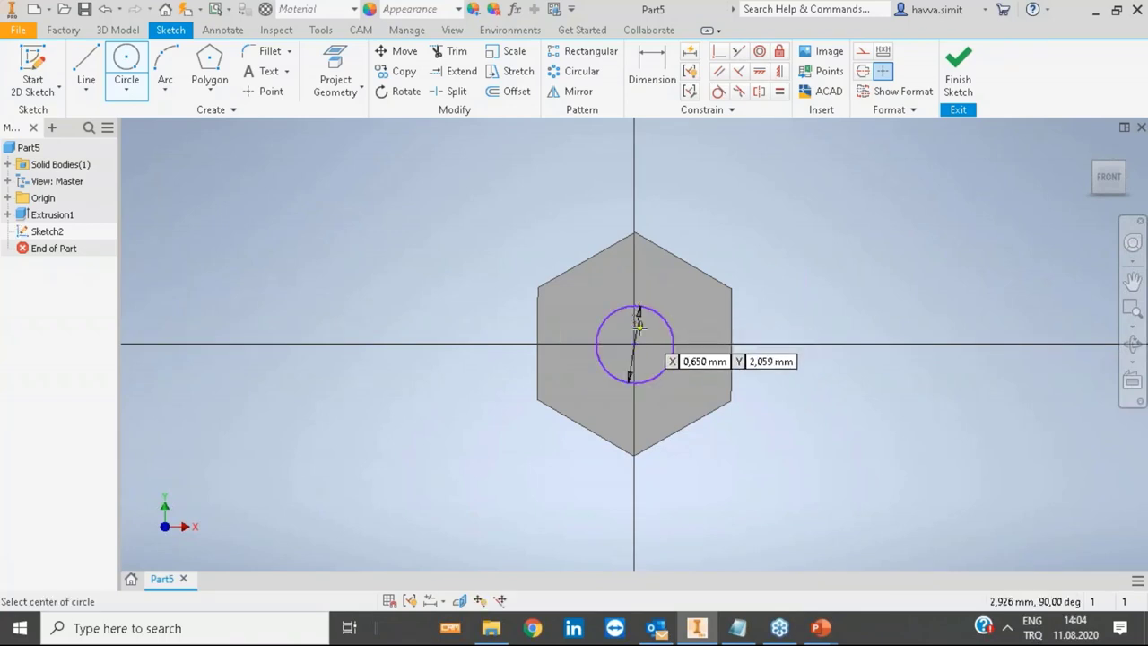
key(Escape)
Step: Set the circle's diameter to 17 mm and finish the sketch
double_click(640, 321)
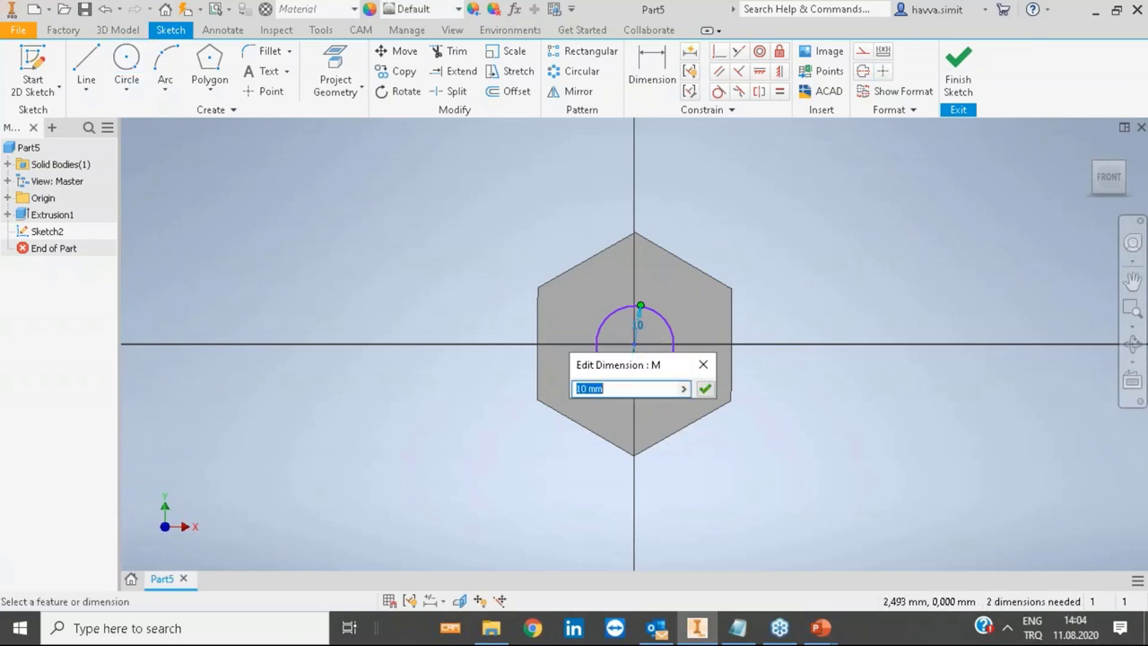
text(17)
key(Return)
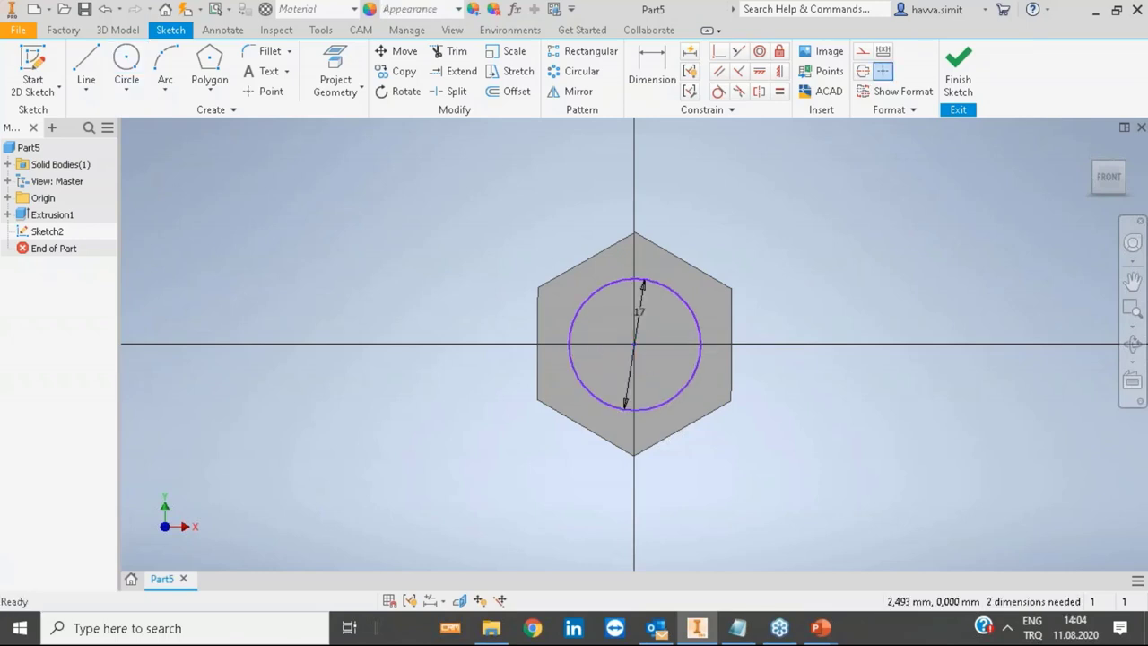
click(965, 104)
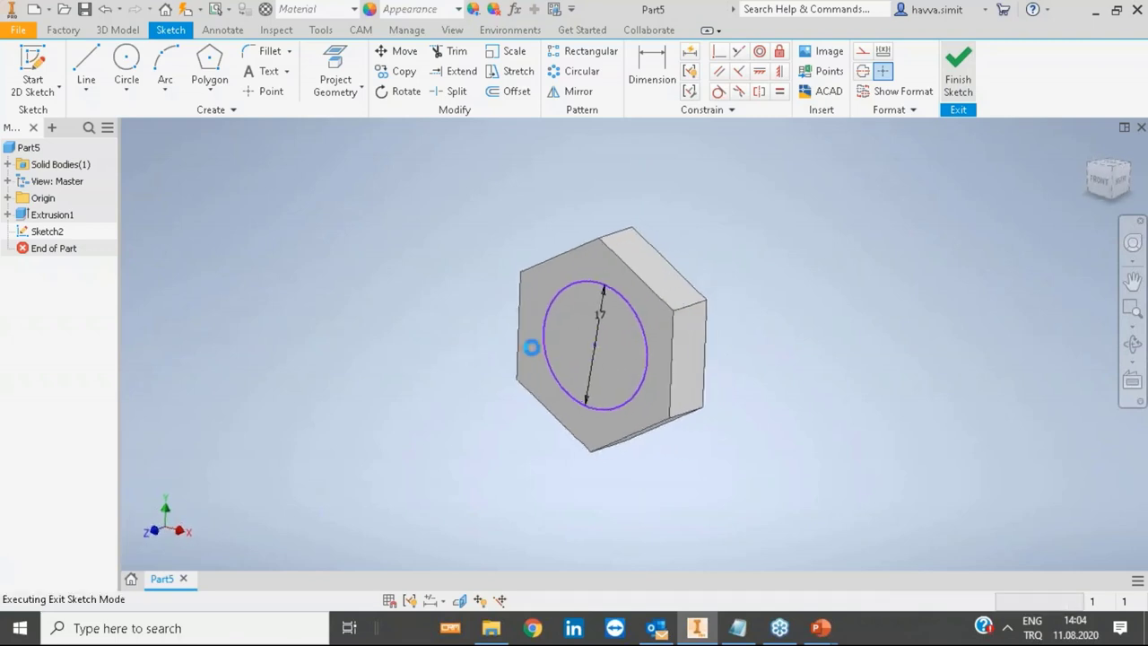
Step: Check in the part's parameter list that the circle's diameter is stored under the name M
click(514, 9)
click(177, 246)
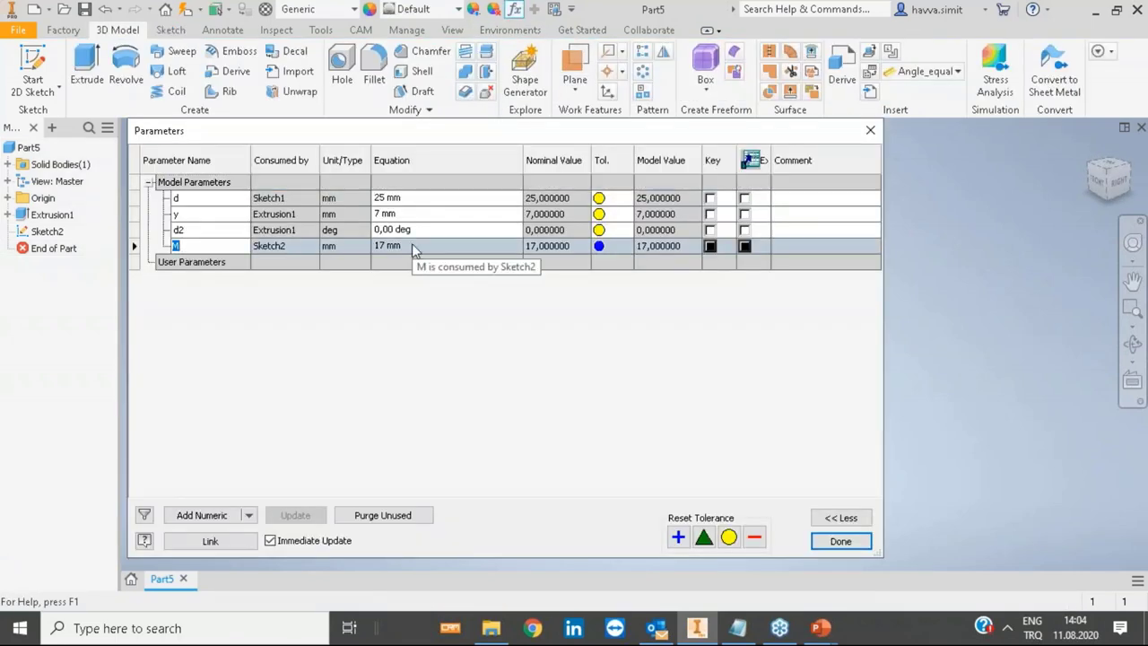
click(870, 130)
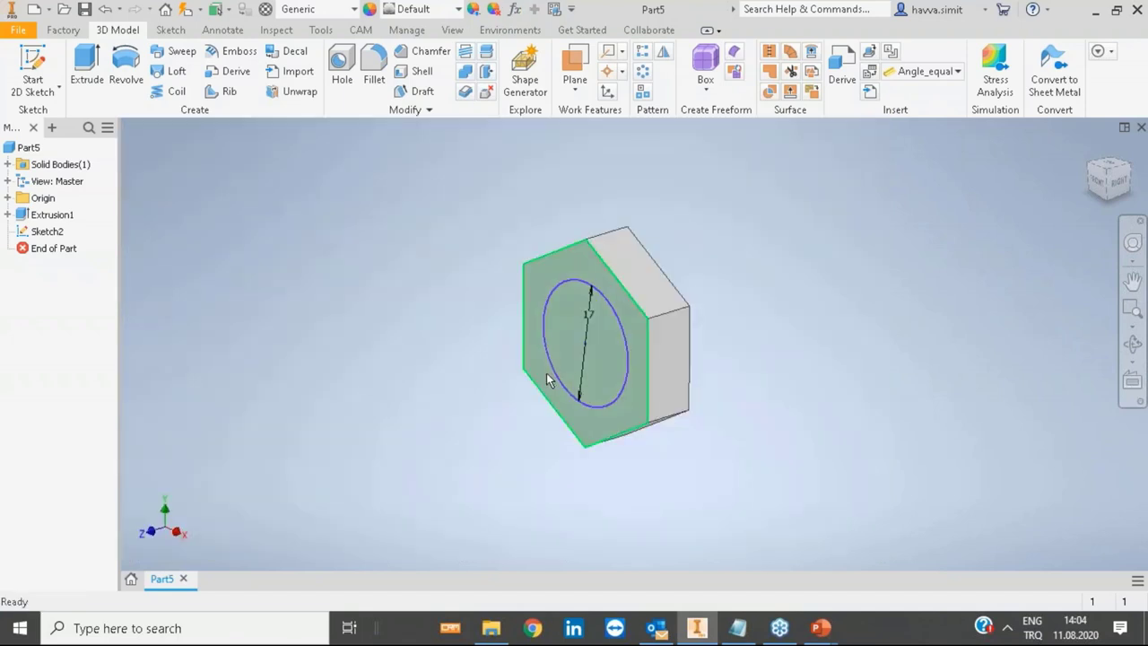
Step: Extrude the circle as a cut through the hexagon, with flipped direction and the distance linked to parameter y
click(87, 70)
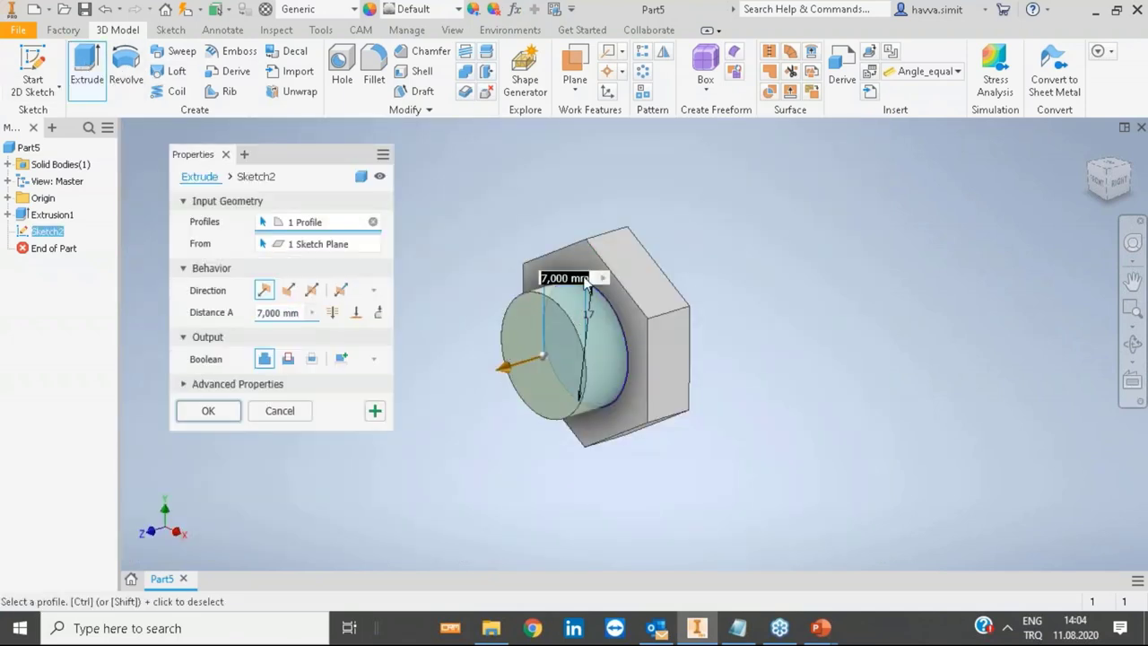
text(y)
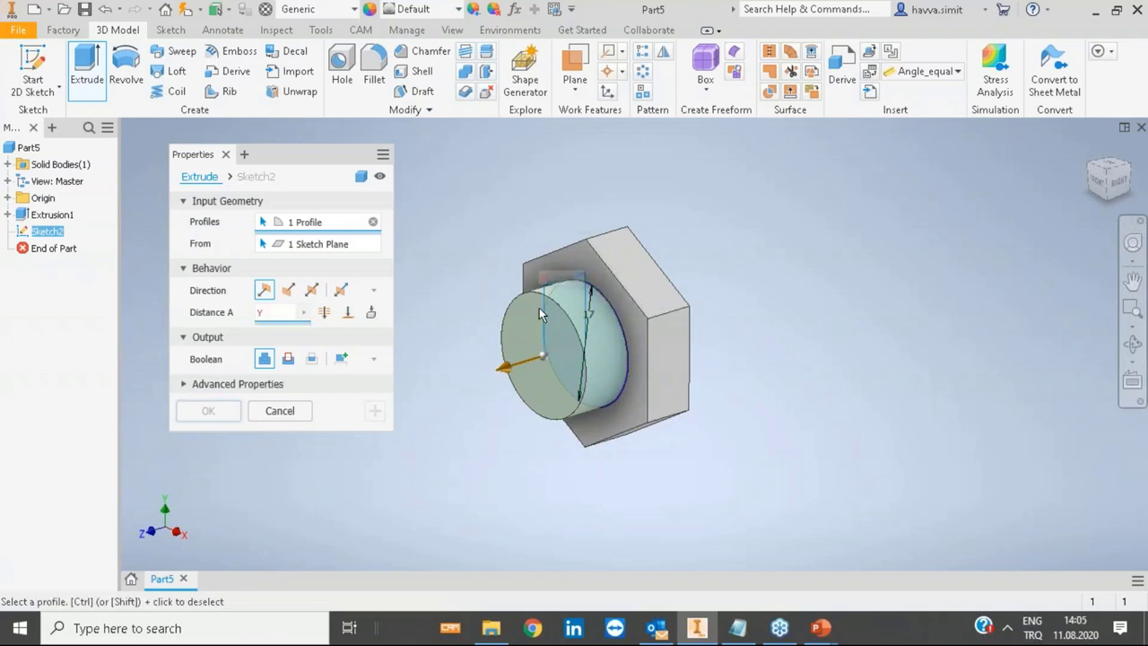
text(y)
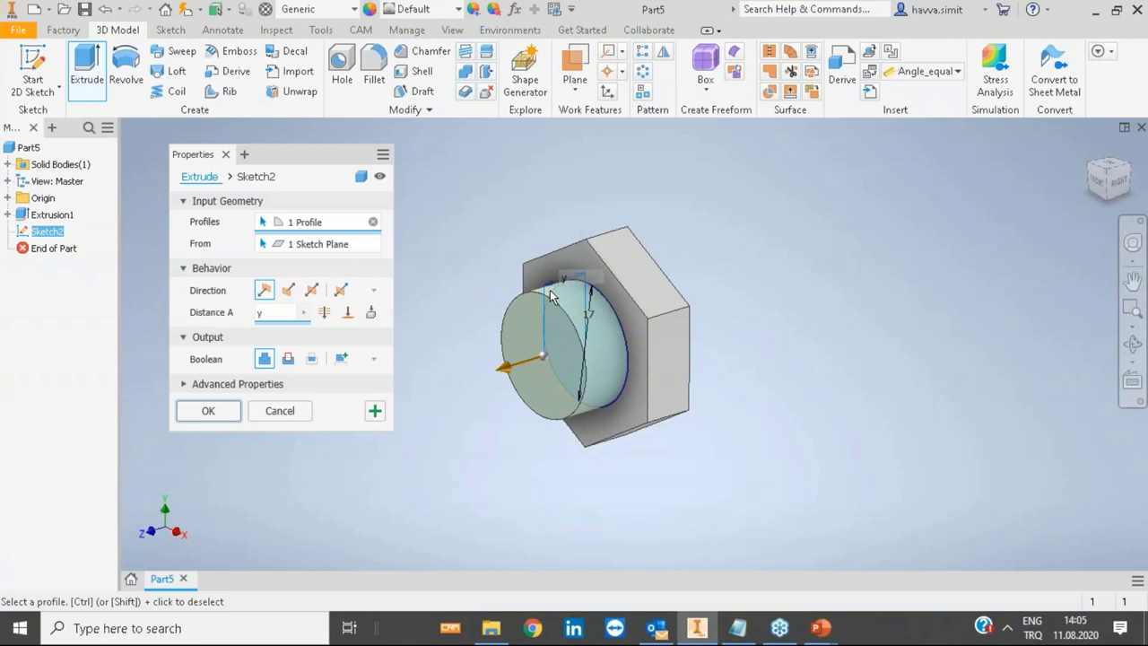
click(287, 289)
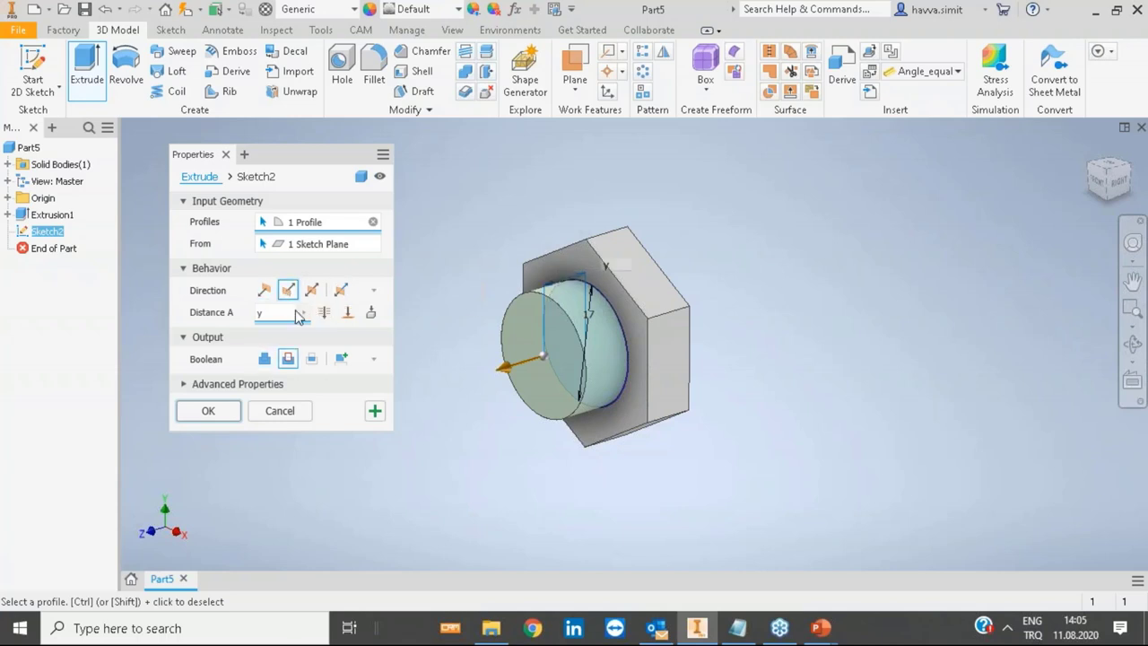
click(288, 359)
click(204, 411)
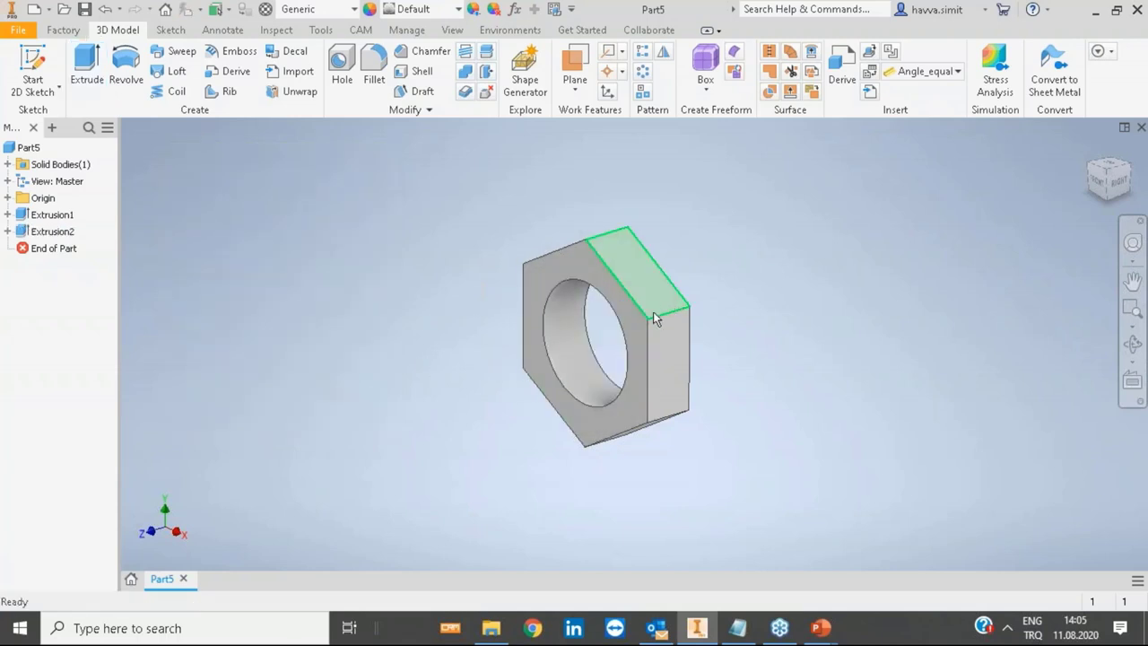
Step: Check in the parameter list how d, y and M are used and that the hole's depth refers to y
scroll(646, 314, down, 2)
scroll(601, 314, up, 5)
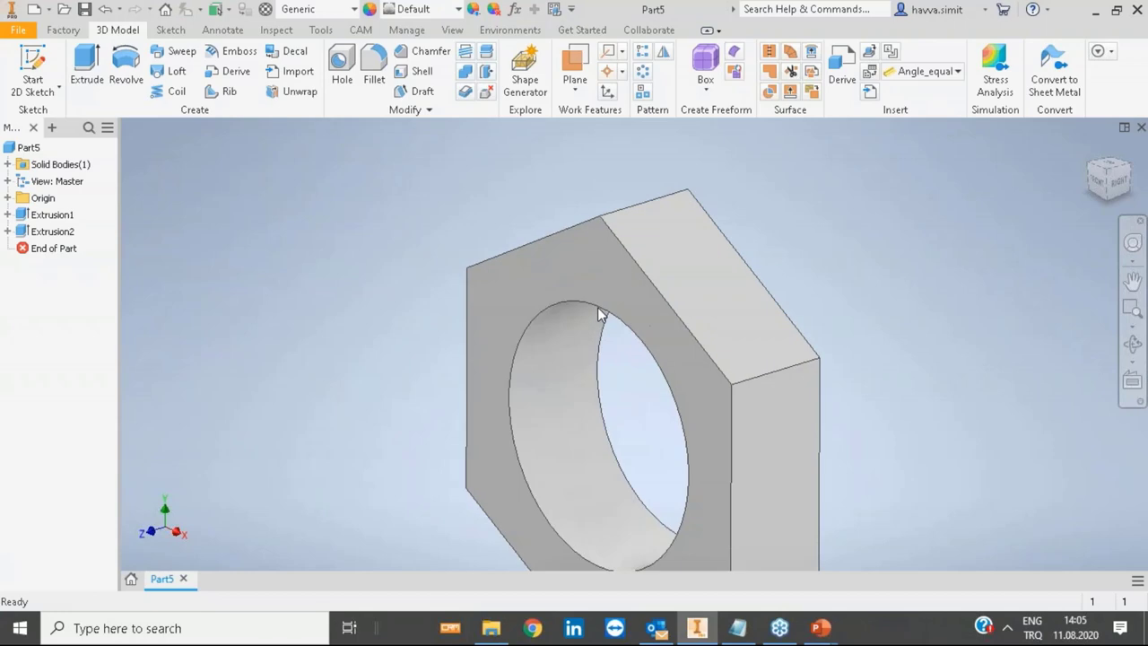
click(514, 9)
drag(643, 139, 433, 129)
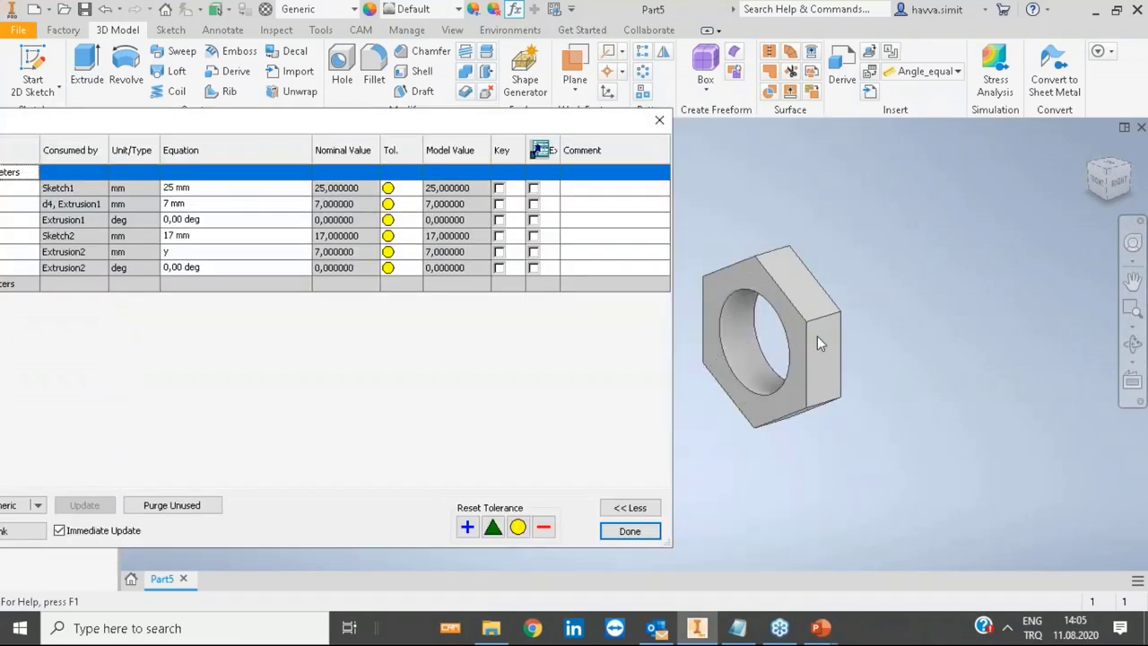
drag(246, 120, 363, 96)
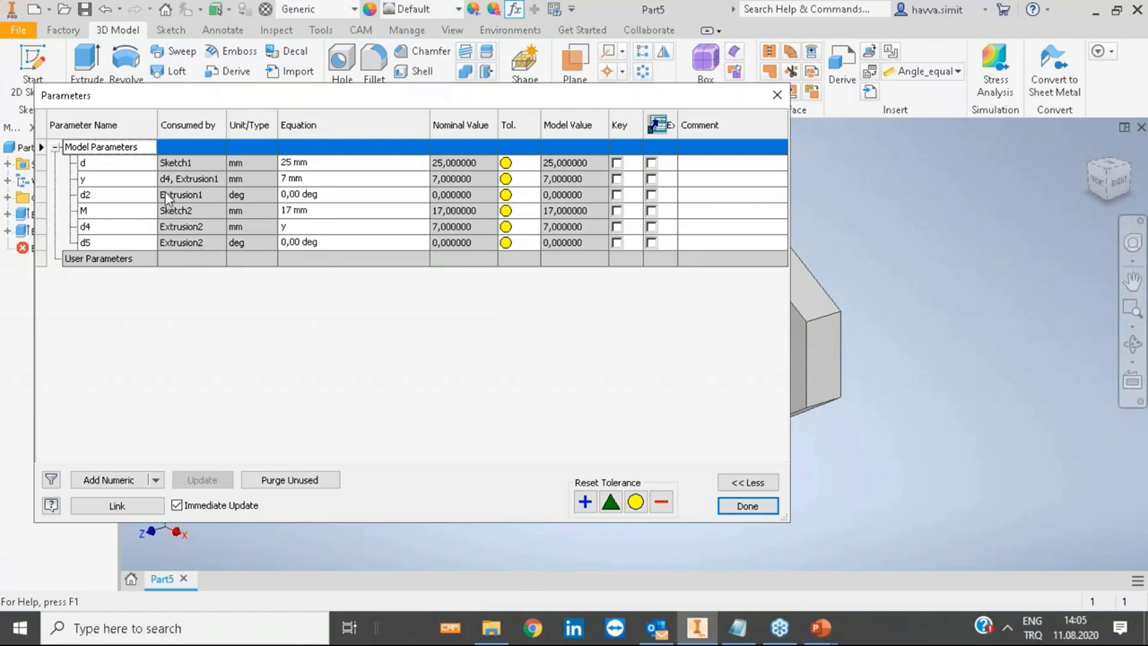
click(114, 178)
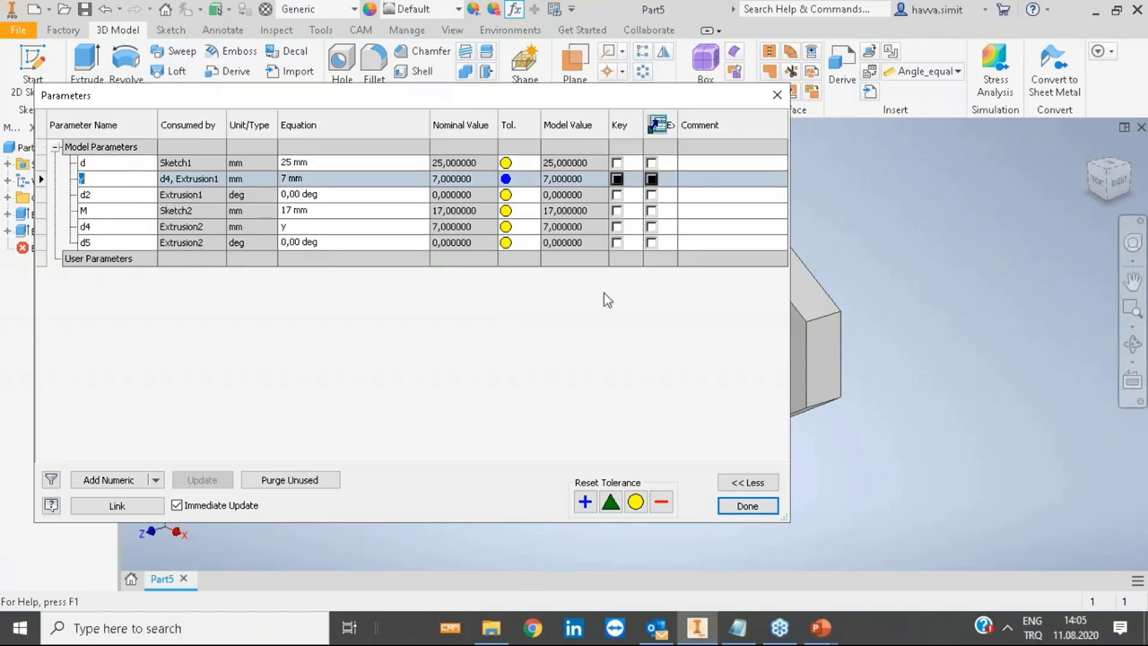
click(777, 94)
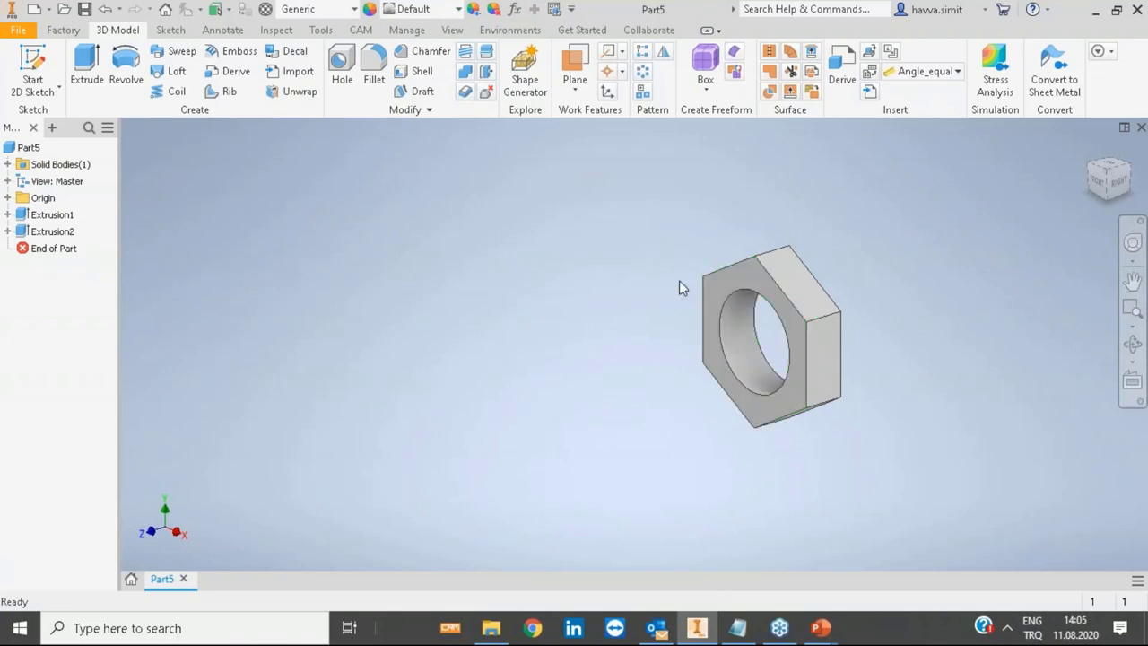
scroll(679, 280, up, 3)
scroll(1000, 288, down, 5)
scroll(1040, 271, up, 6)
scroll(941, 259, down, 3)
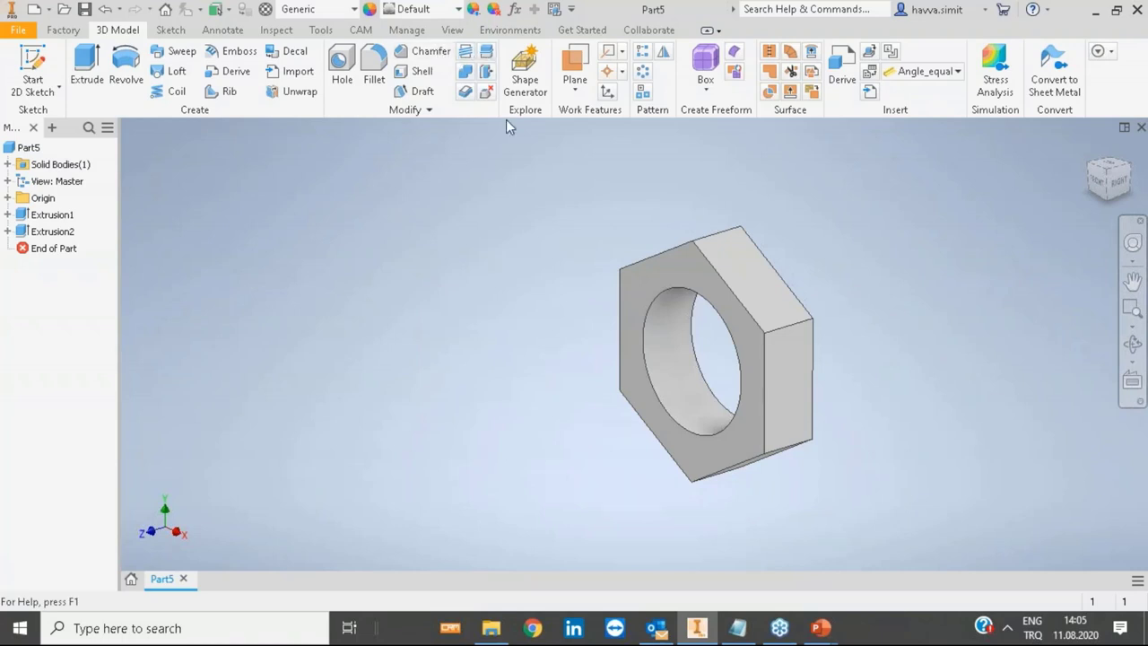
key(F6)
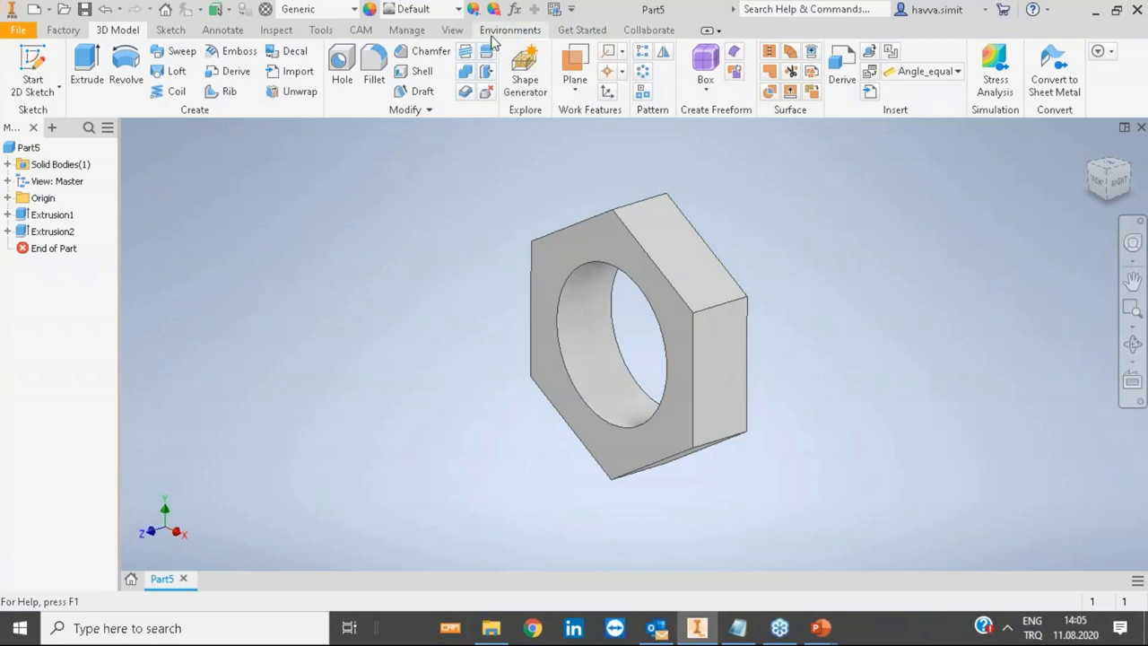
Step: Open the Content Center Editor and display all libraries together in the Merged View
click(408, 30)
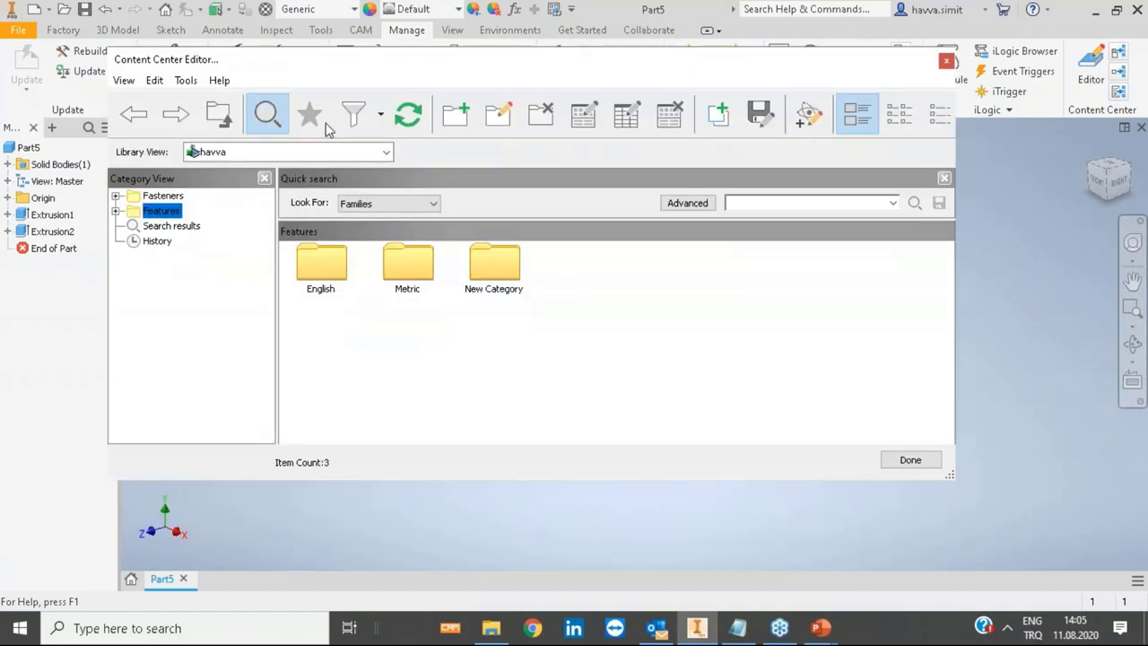
click(296, 151)
click(269, 223)
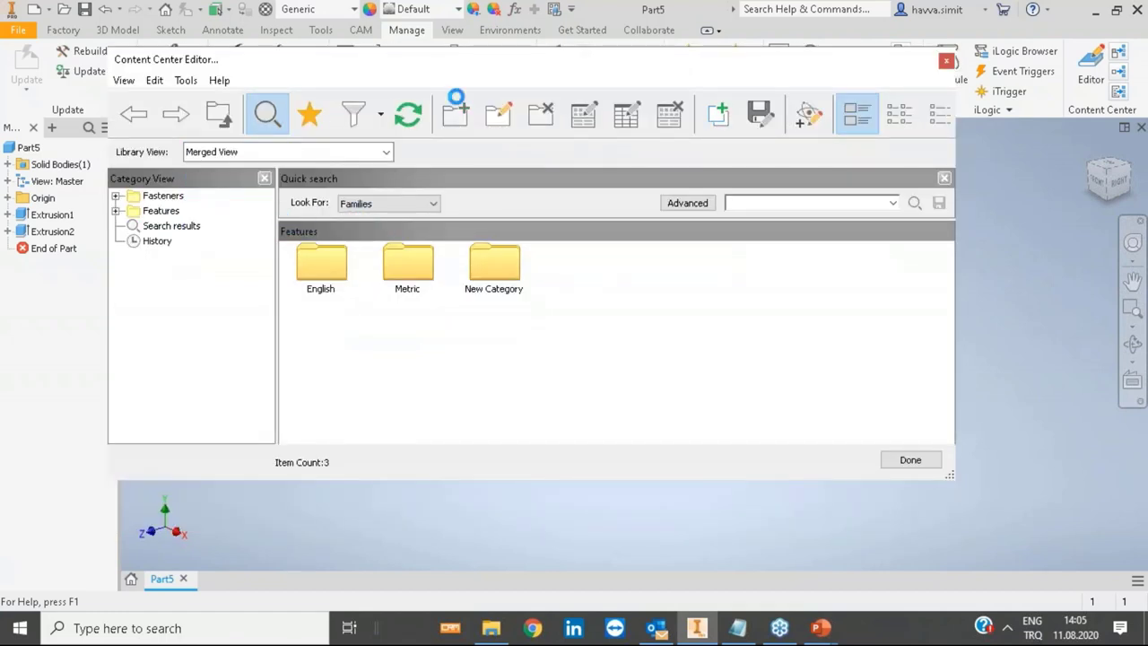
drag(396, 323, 352, 305)
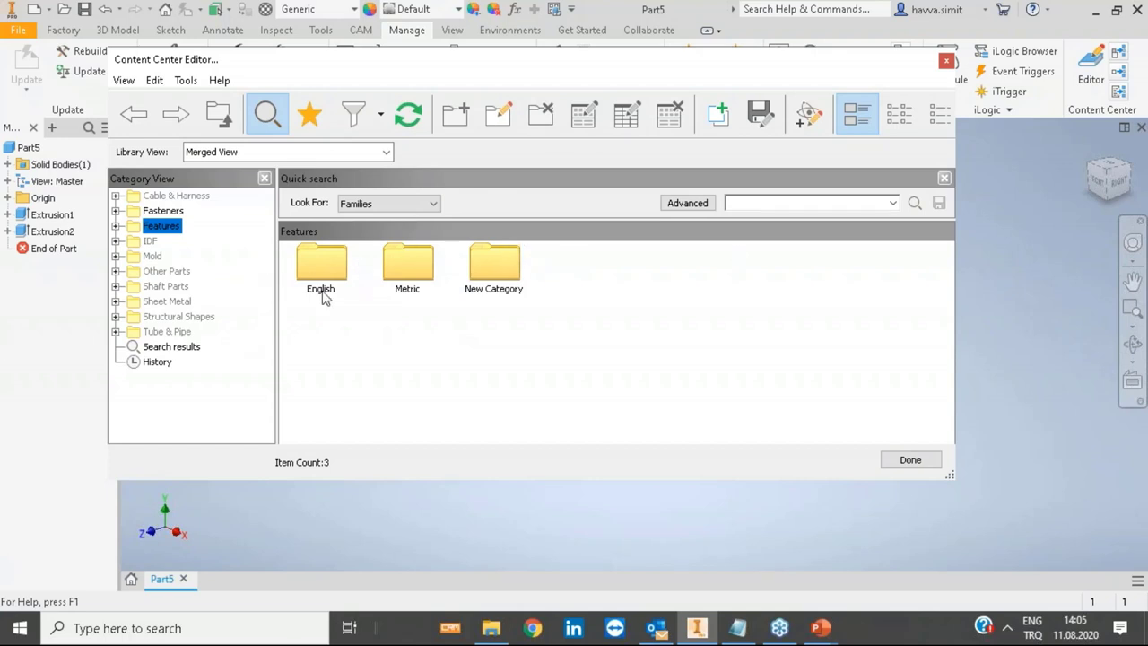
click(278, 154)
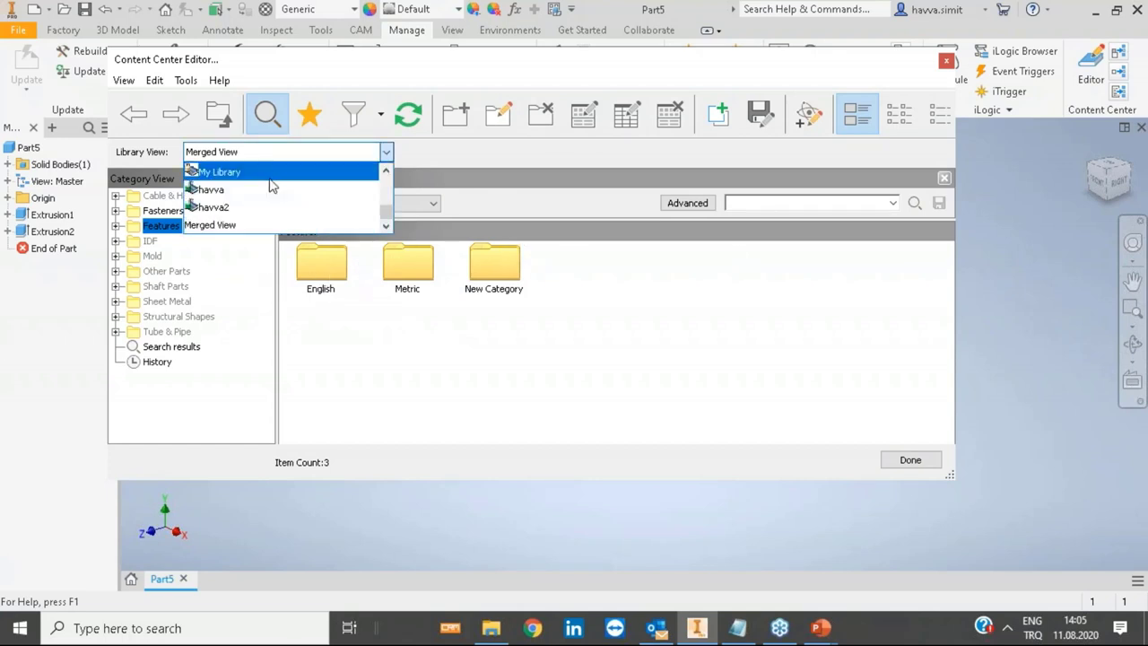
scroll(269, 186, up, 5)
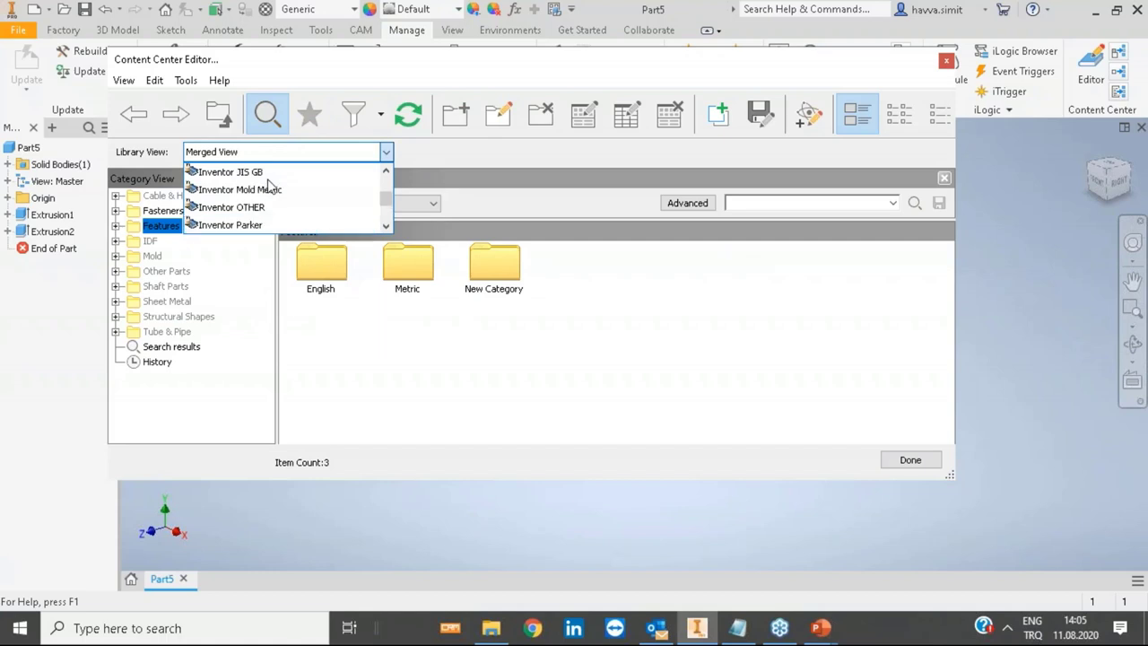
scroll(269, 186, down, 5)
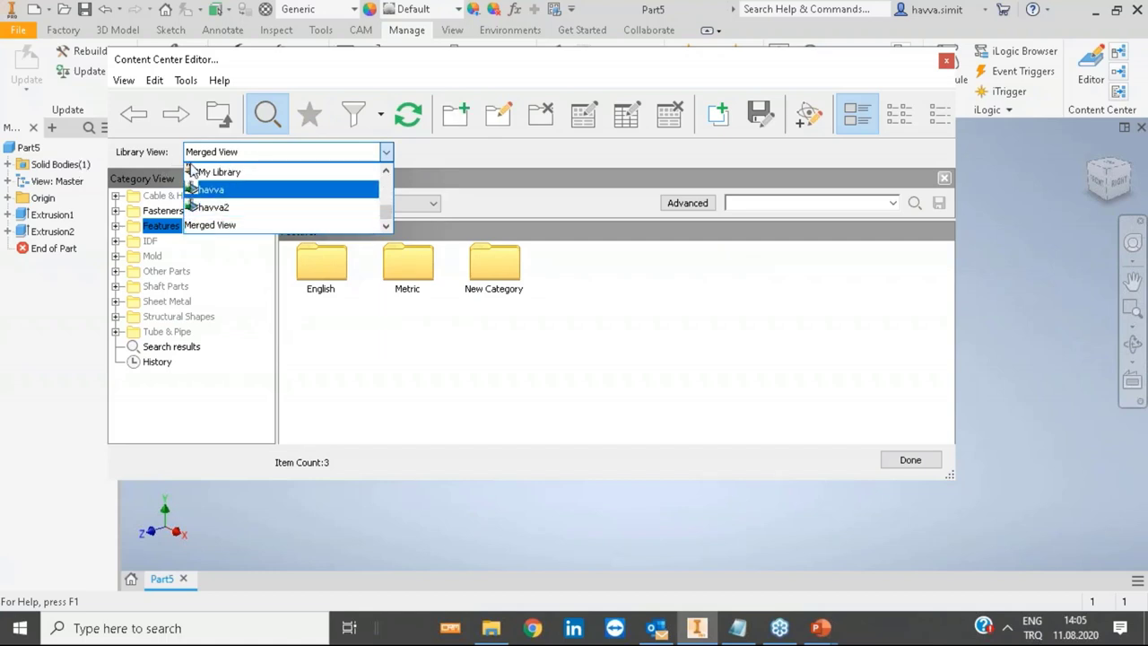
key(Down)
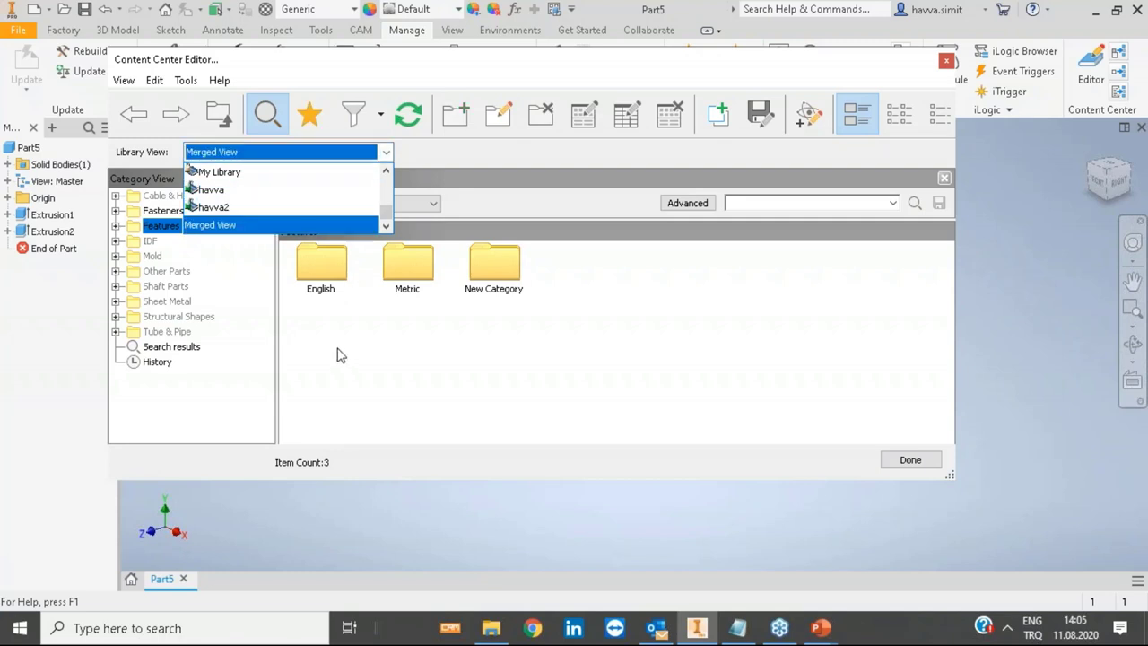
key(Return)
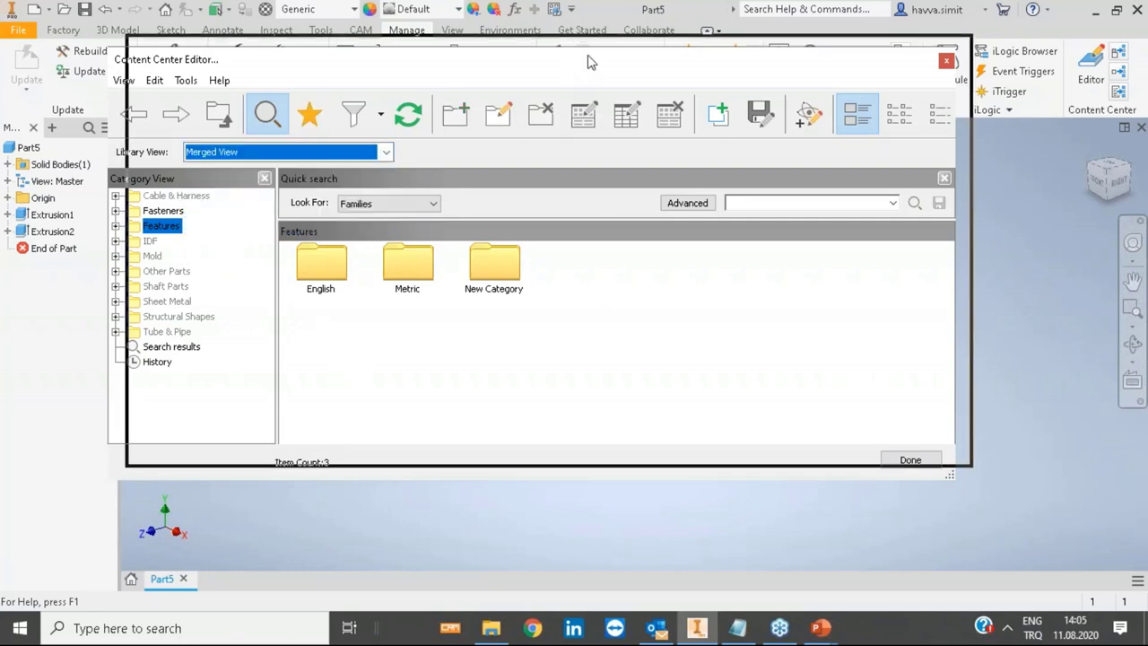
Step: Copy the category structure of Fasteners to the custom library whose name ends in 2
drag(586, 62, 604, 48)
click(143, 195)
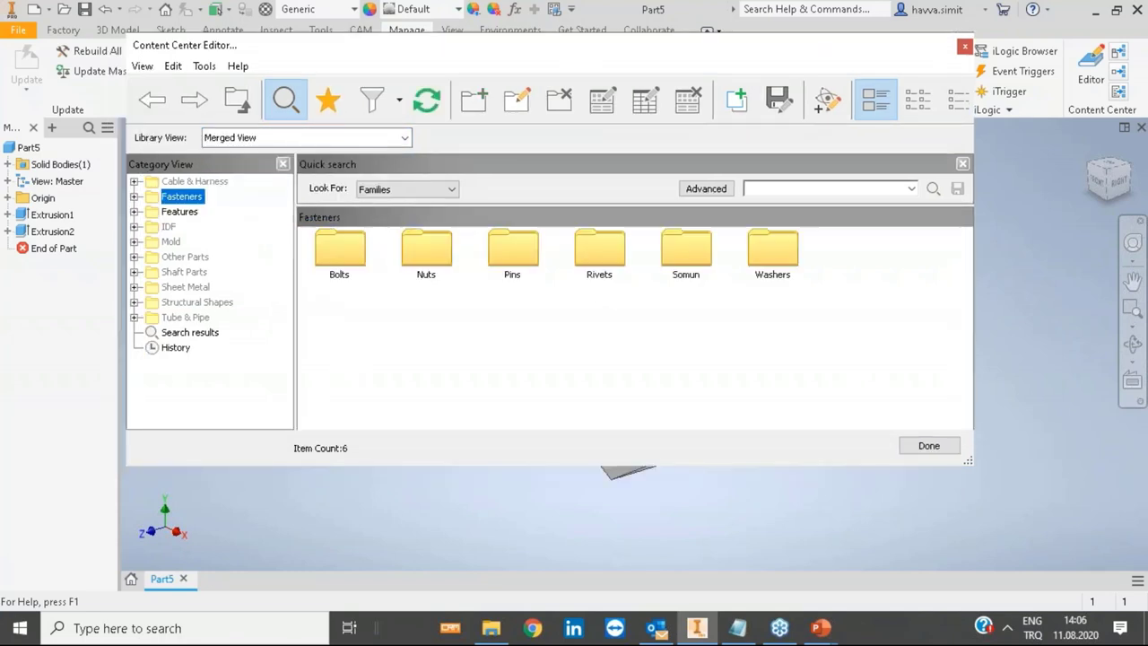
right_click(164, 203)
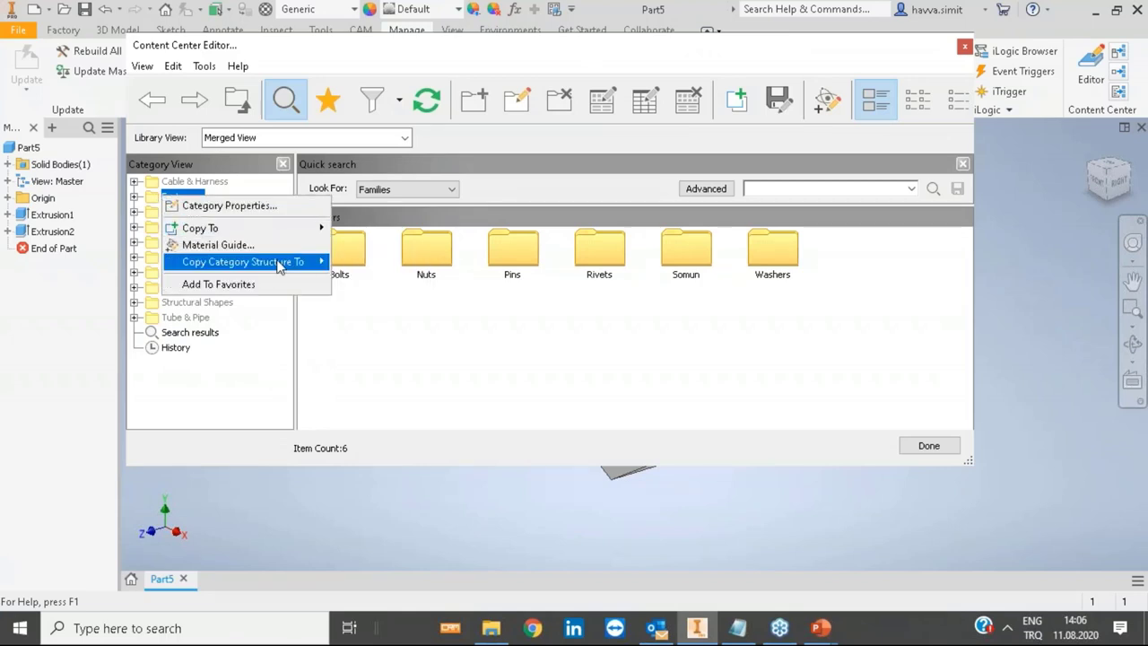
mouse_move(285, 267)
click(387, 262)
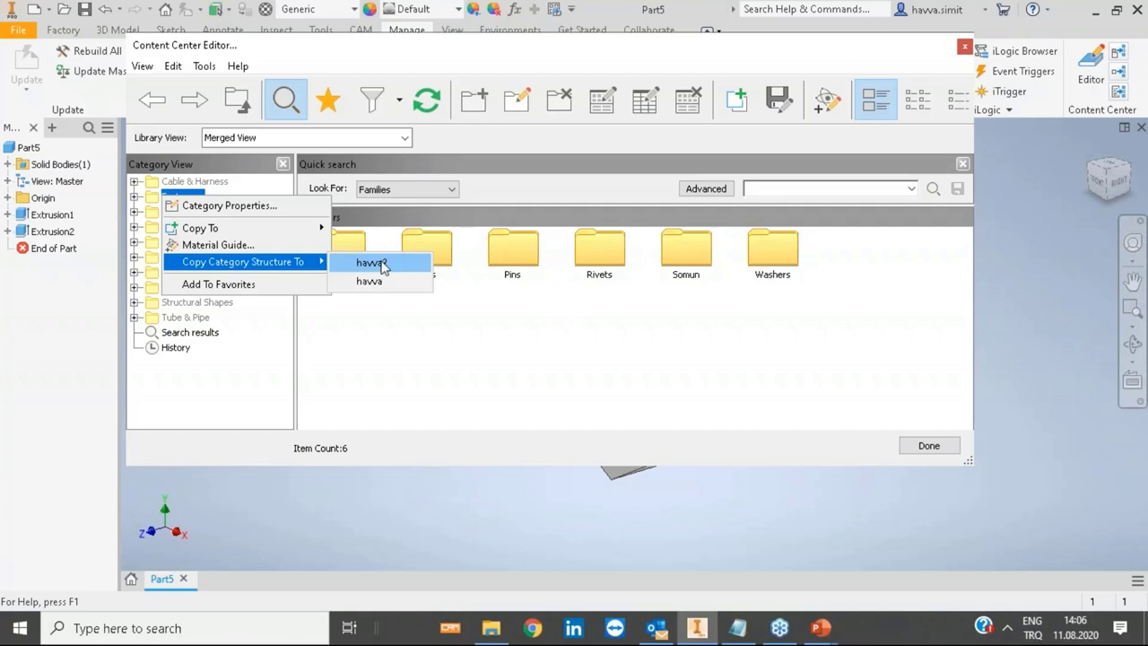
right_click(191, 201)
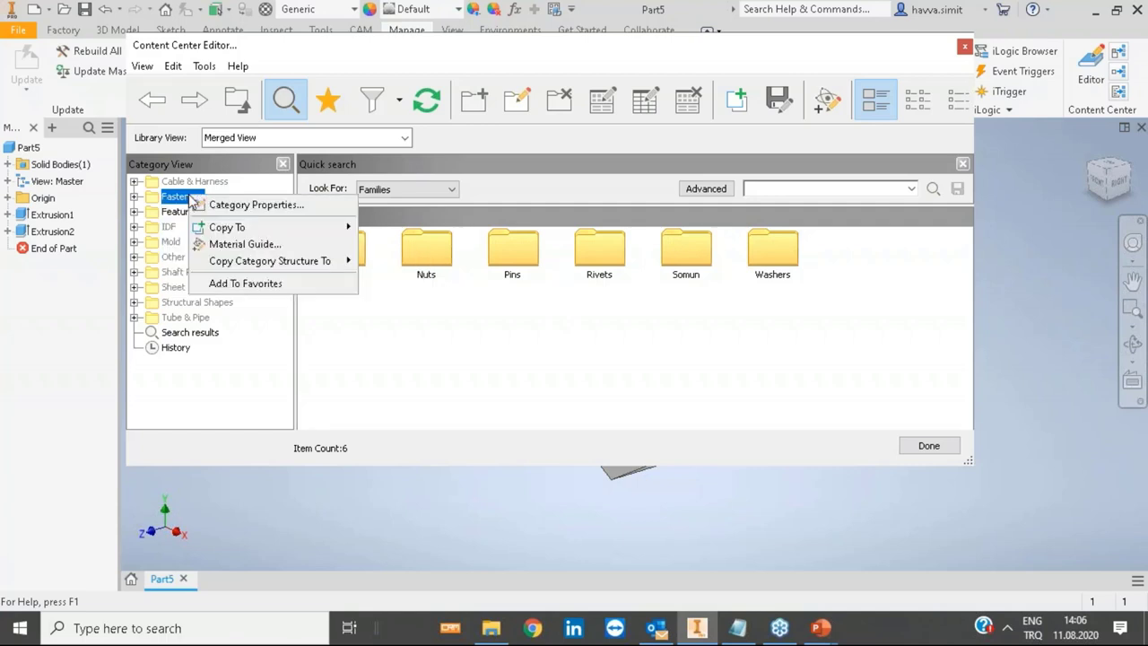
mouse_move(230, 267)
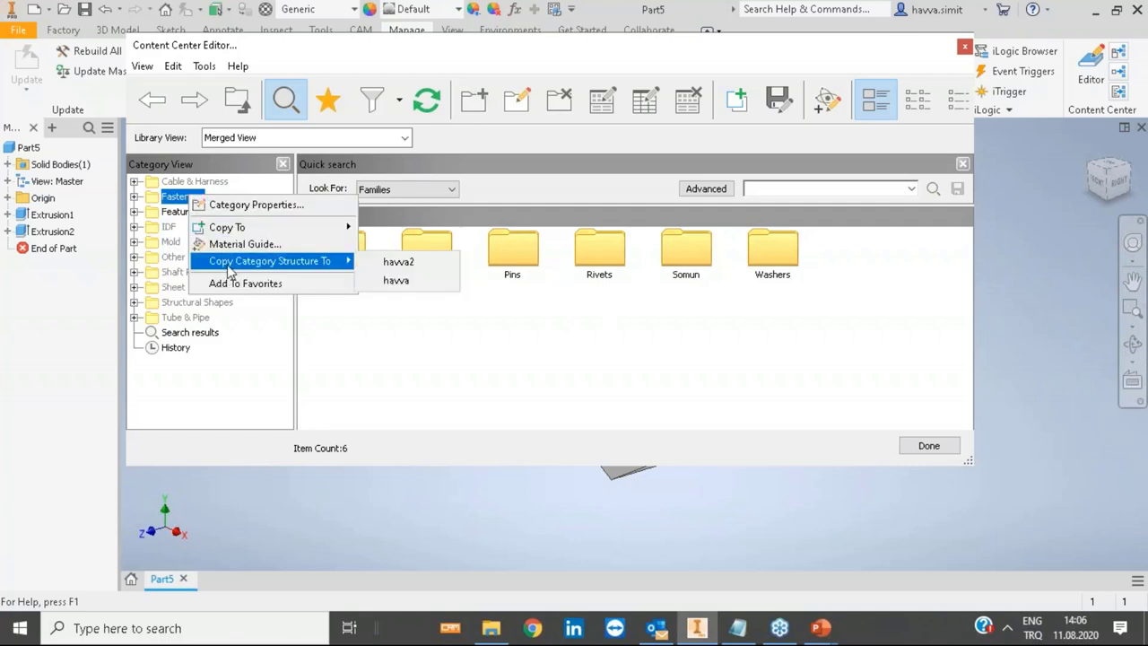
click(379, 262)
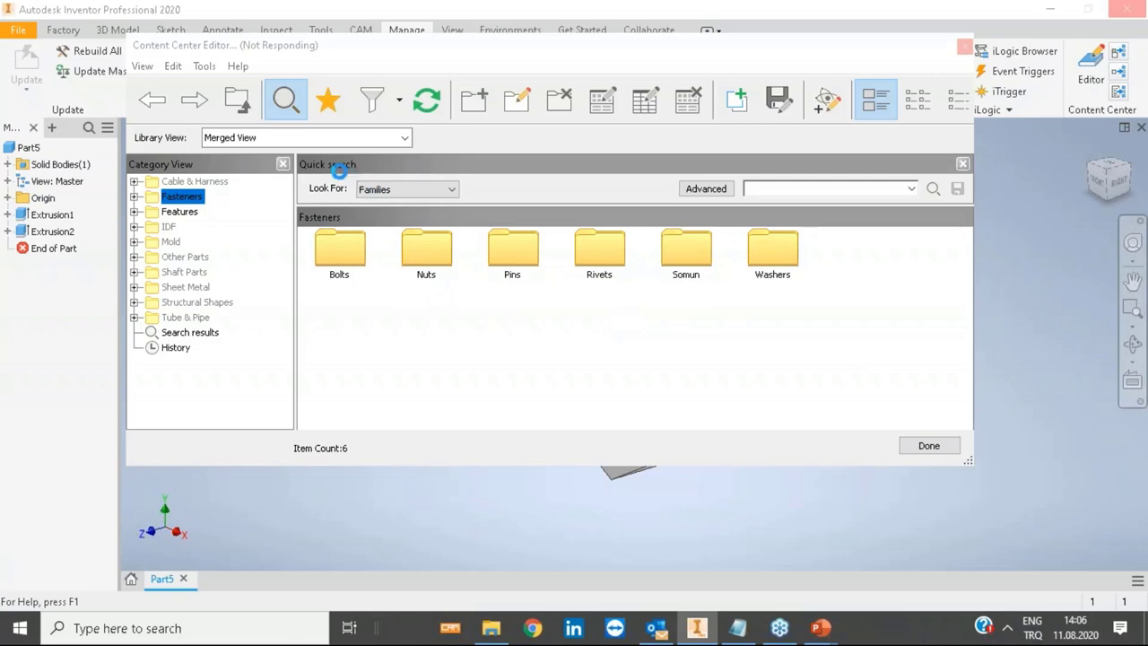
Step: Switch the library view to the custom library ending in 2 and expand its Fasteners category
click(357, 139)
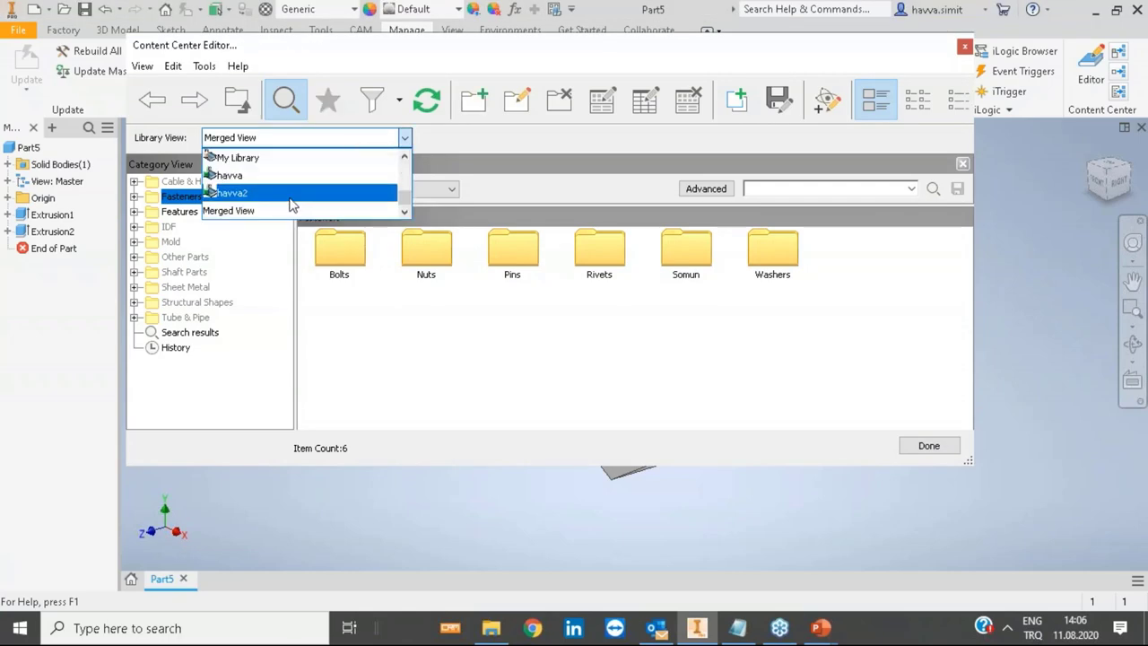
click(293, 193)
click(134, 182)
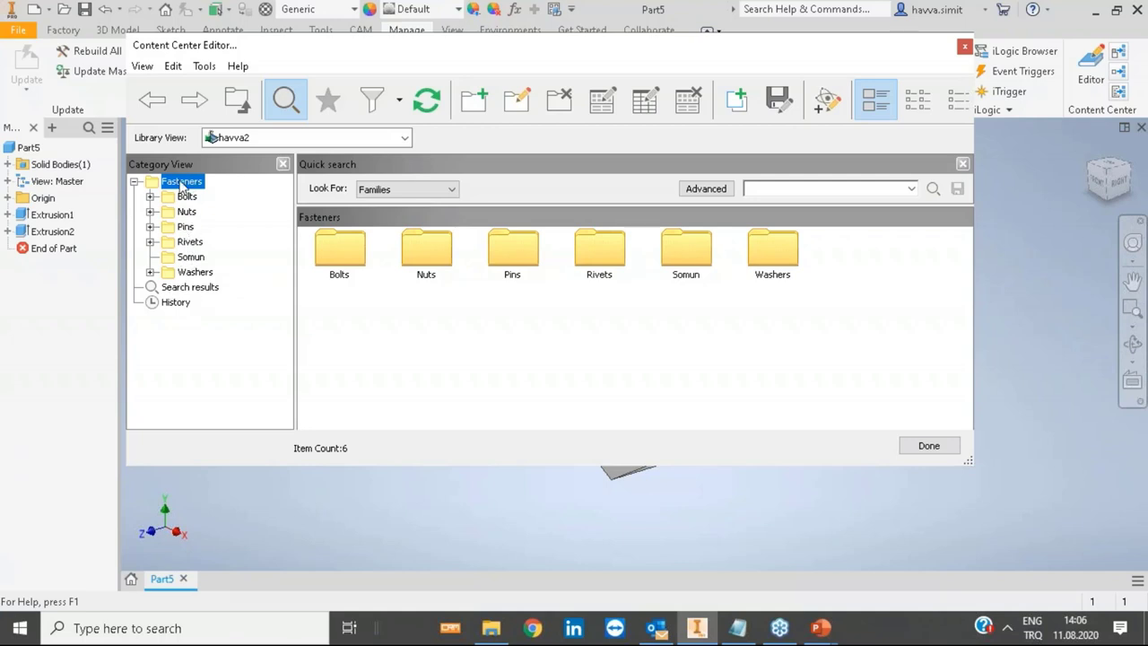
Step: Create a new category named Somun2 under Fasteners in the custom library and select it
click(476, 100)
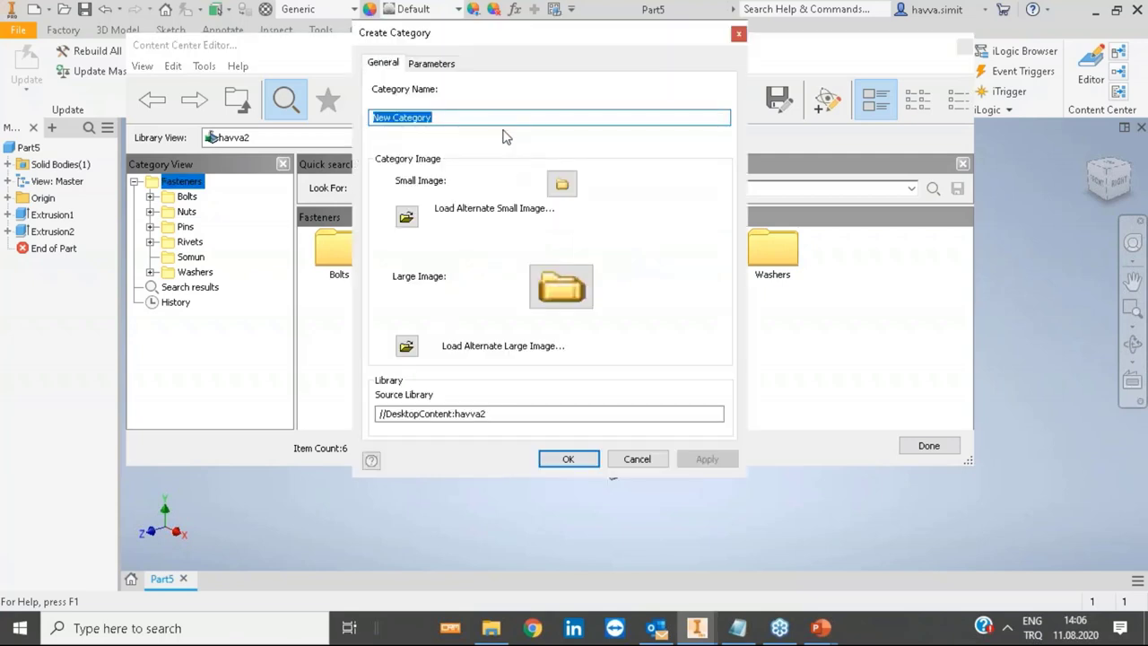
text(Somu)
click(422, 64)
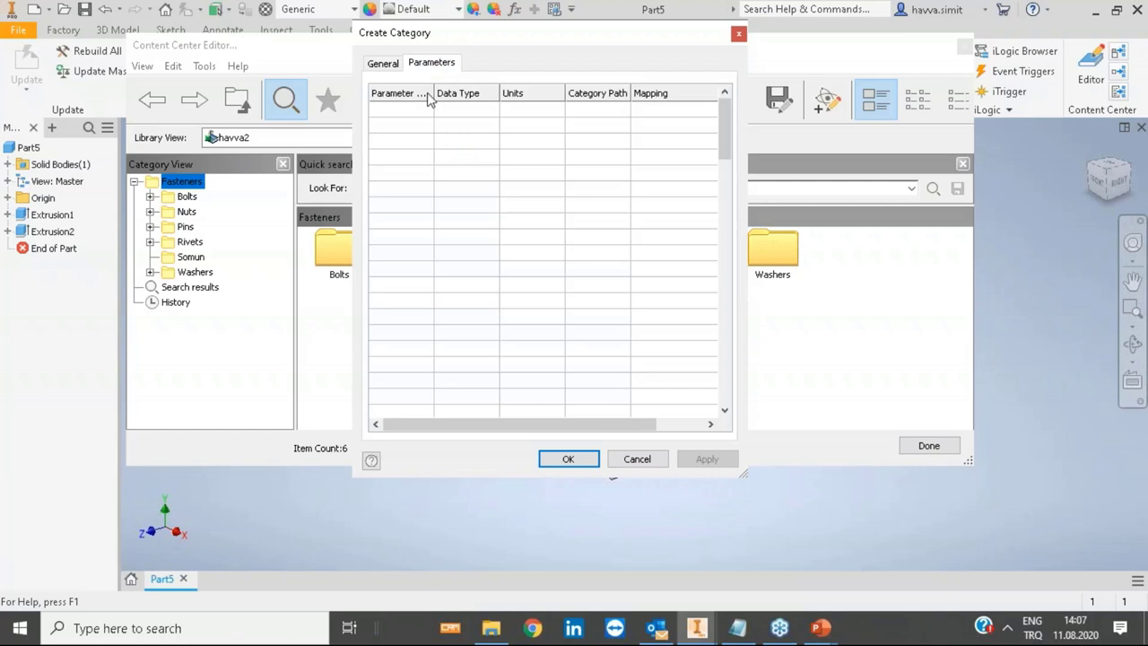
click(390, 66)
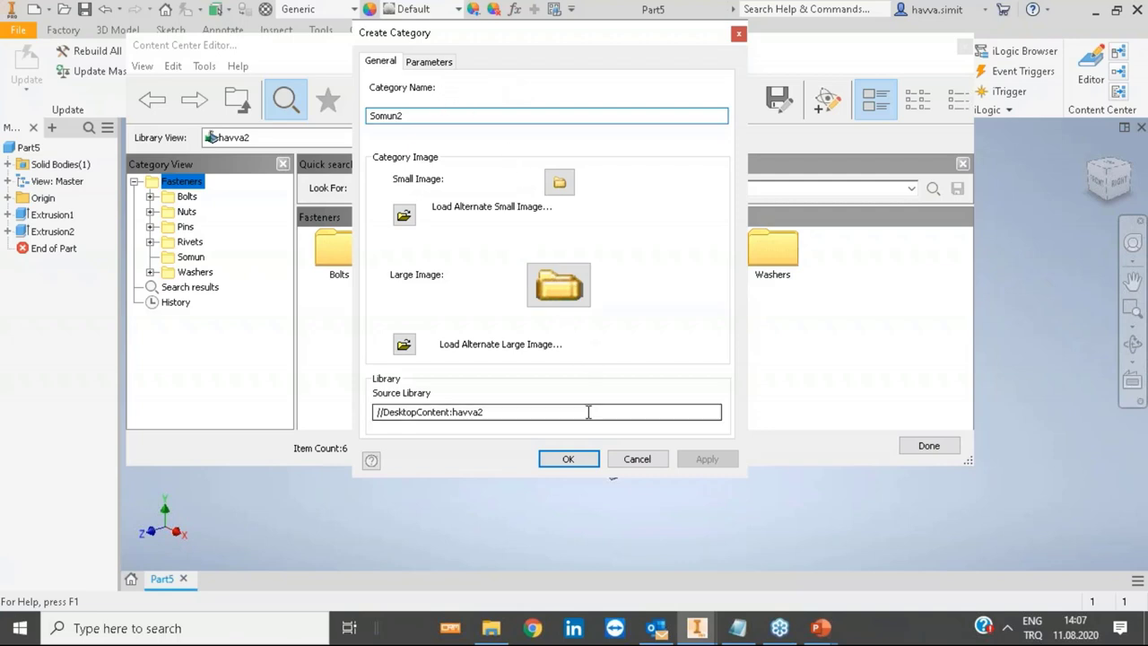
click(568, 458)
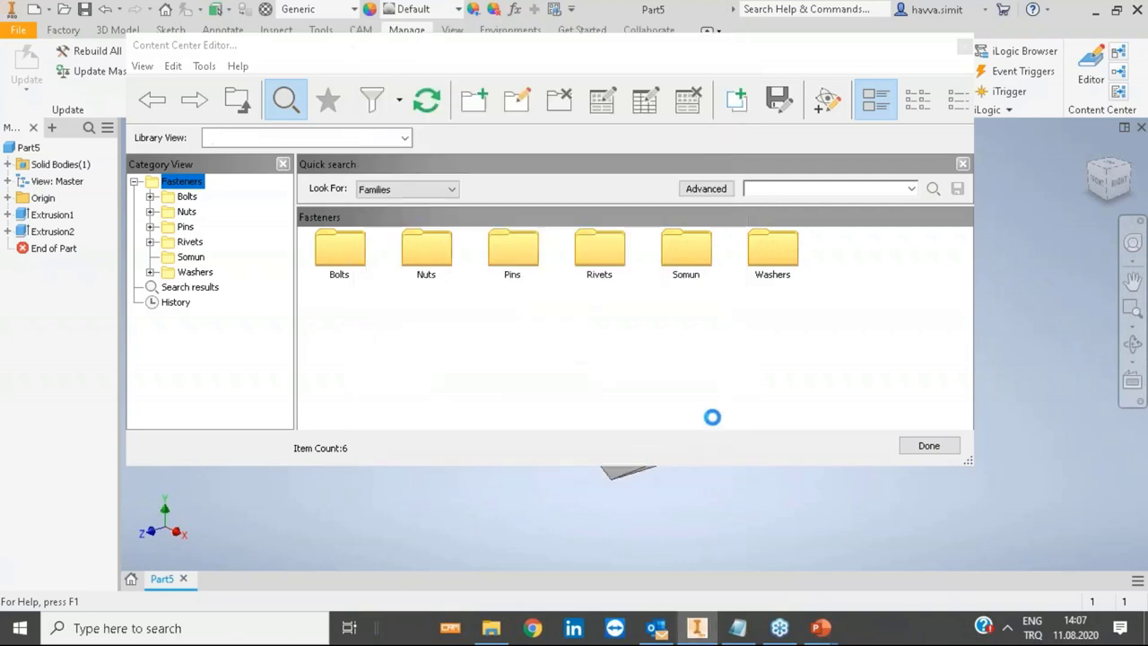
click(779, 239)
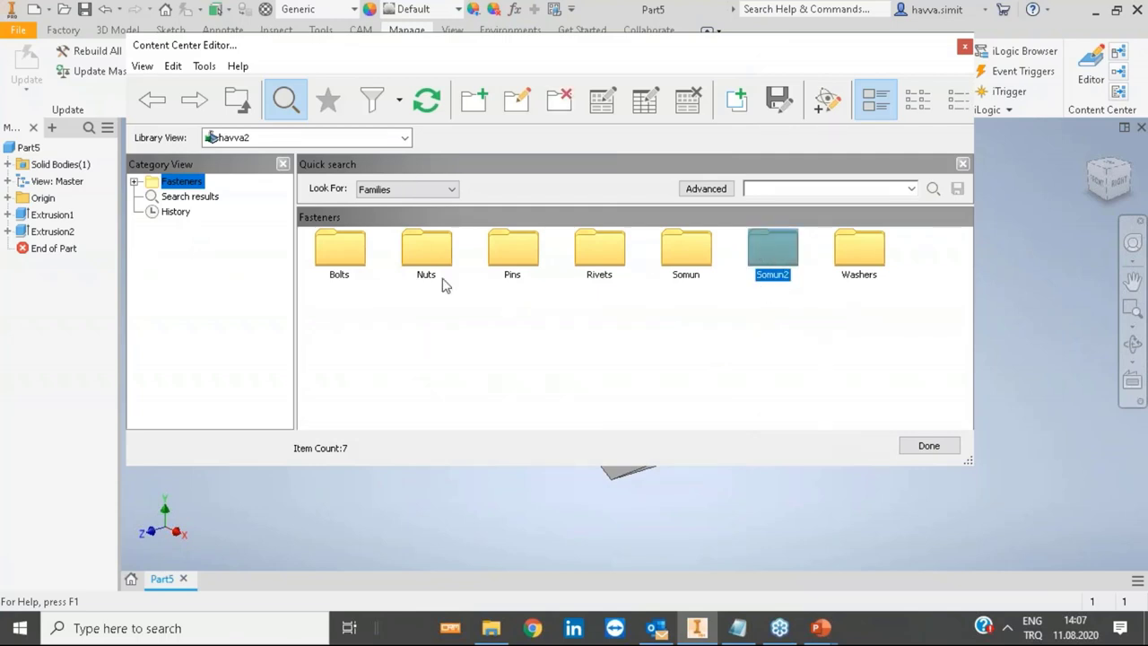
Step: Close the Content Center Editor and start publishing the nut part, agreeing to save the file first
click(929, 446)
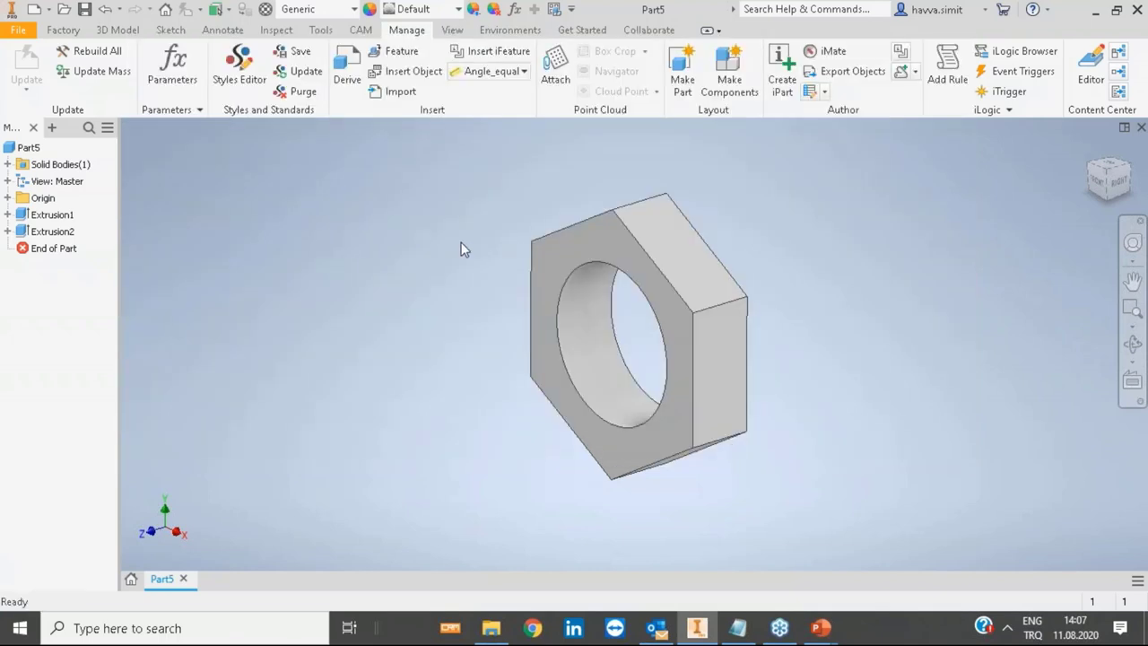
scroll(471, 248, down, 2)
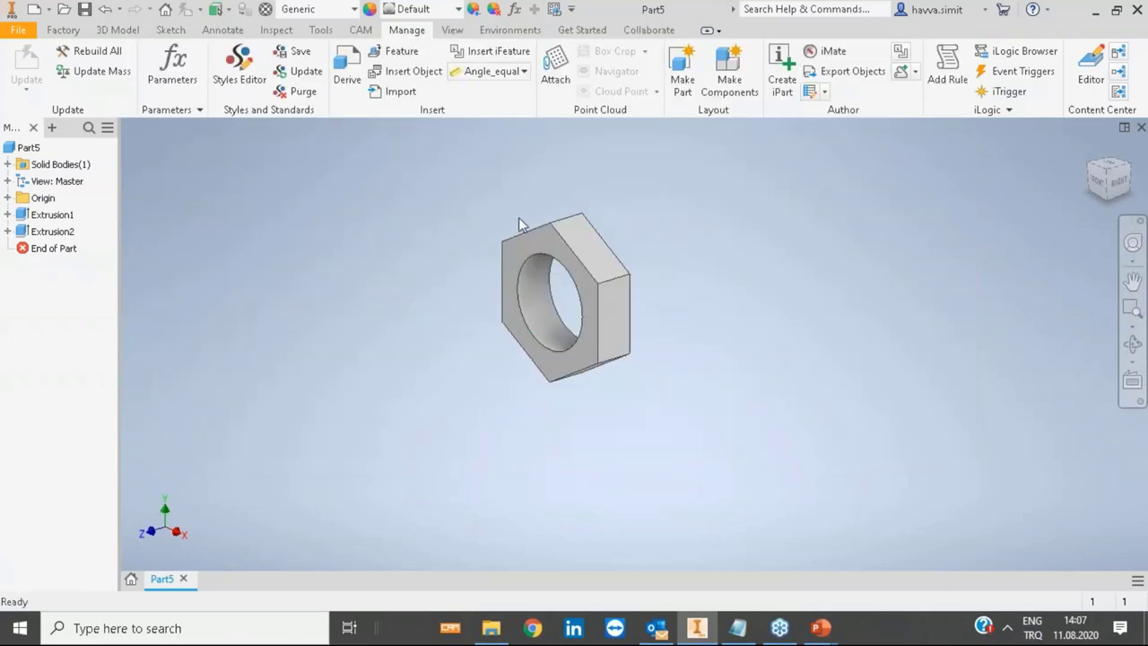
click(1122, 76)
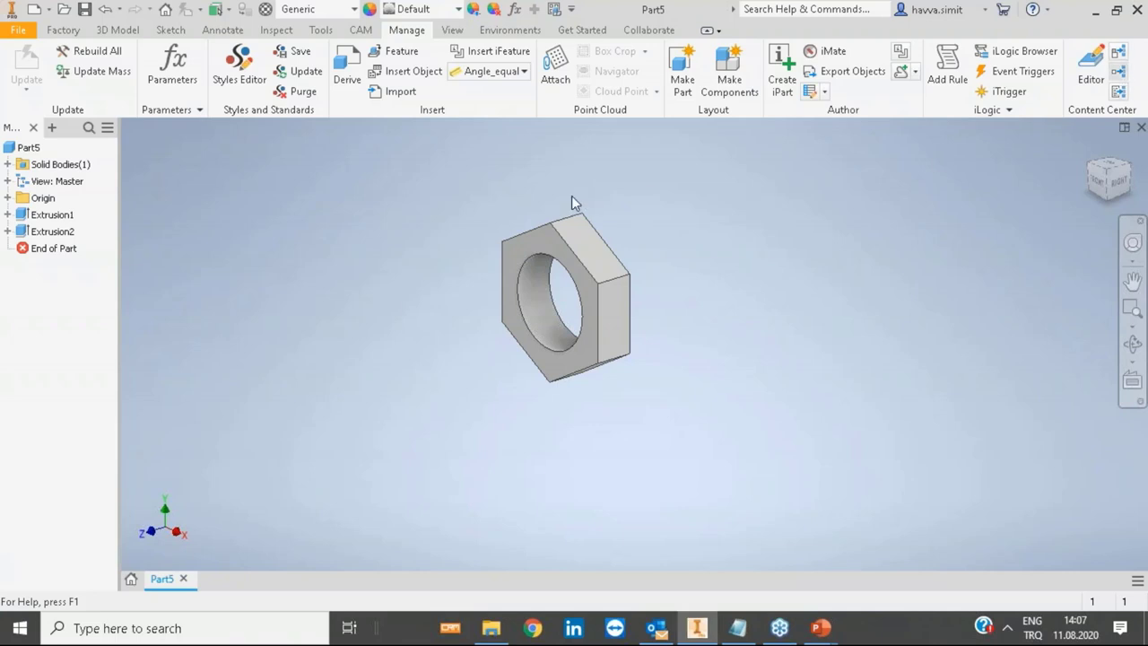
click(700, 375)
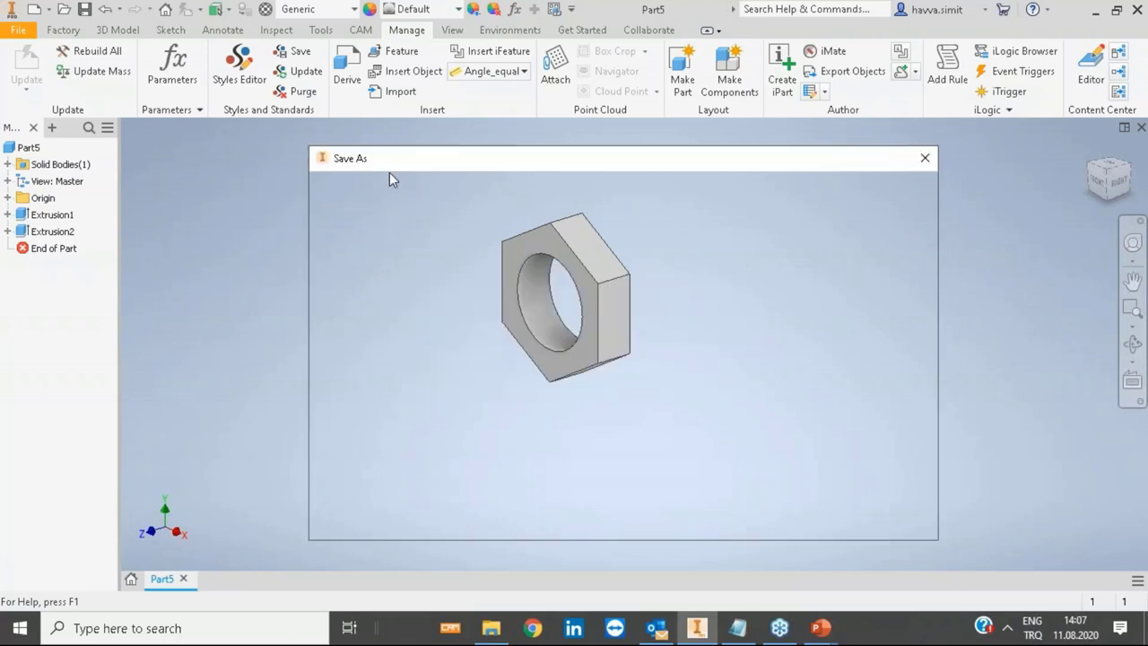
Step: Save the nut part as somun2 in the Webinar Ornek folder on the desktop
click(583, 194)
scroll(565, 269, up, 2)
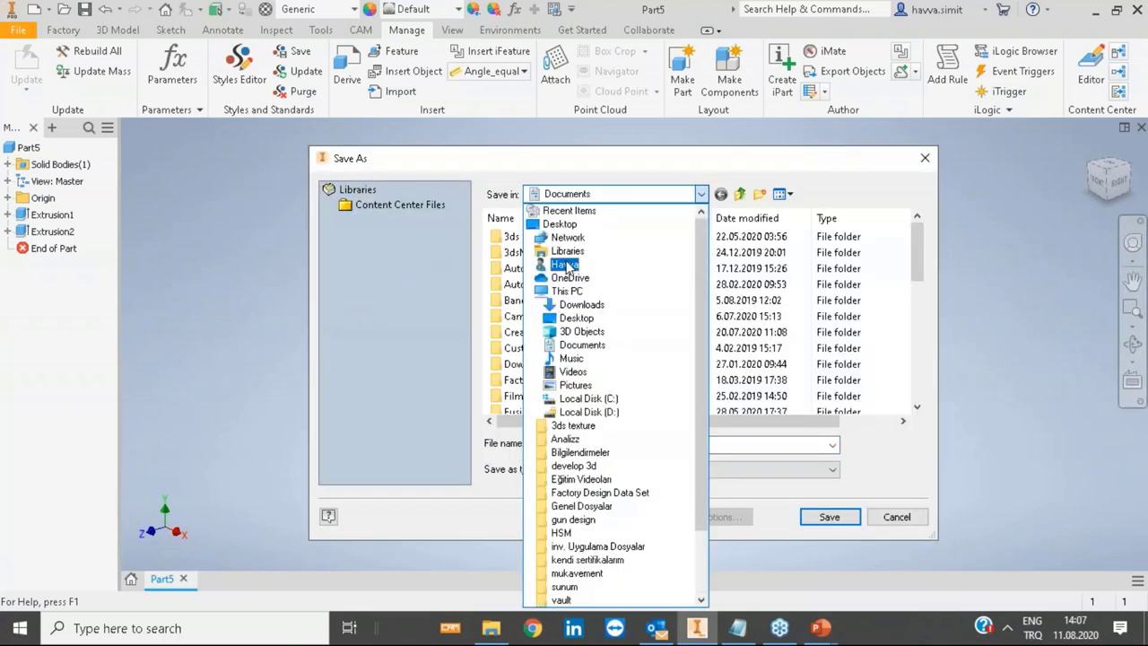
click(567, 237)
click(583, 194)
scroll(572, 238, up, 1)
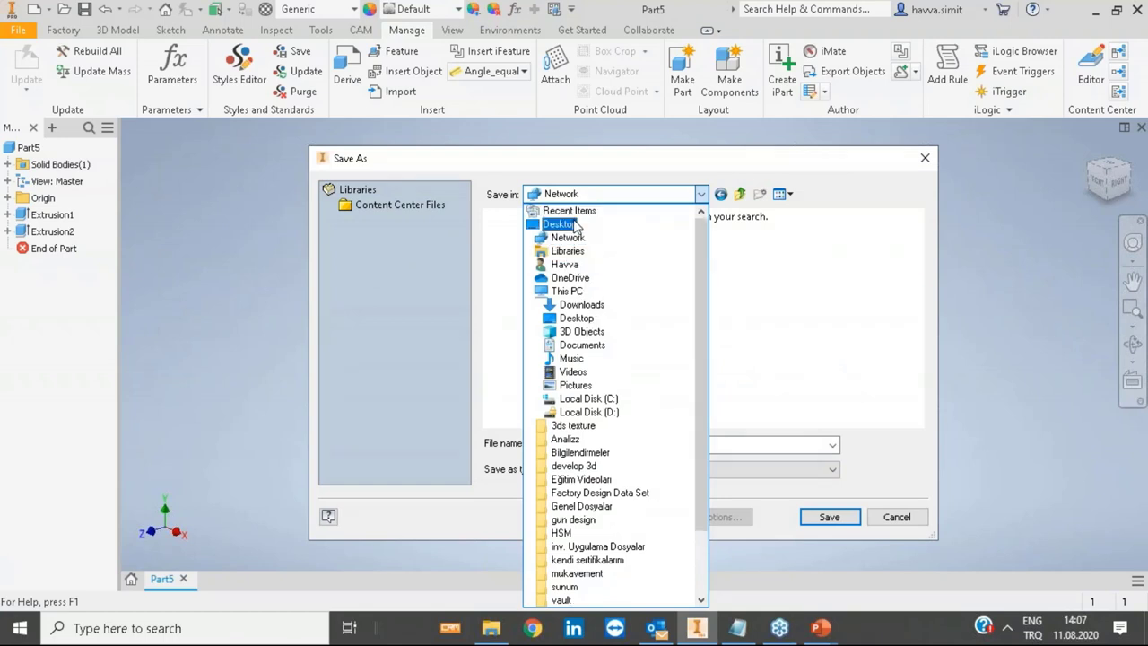
click(562, 223)
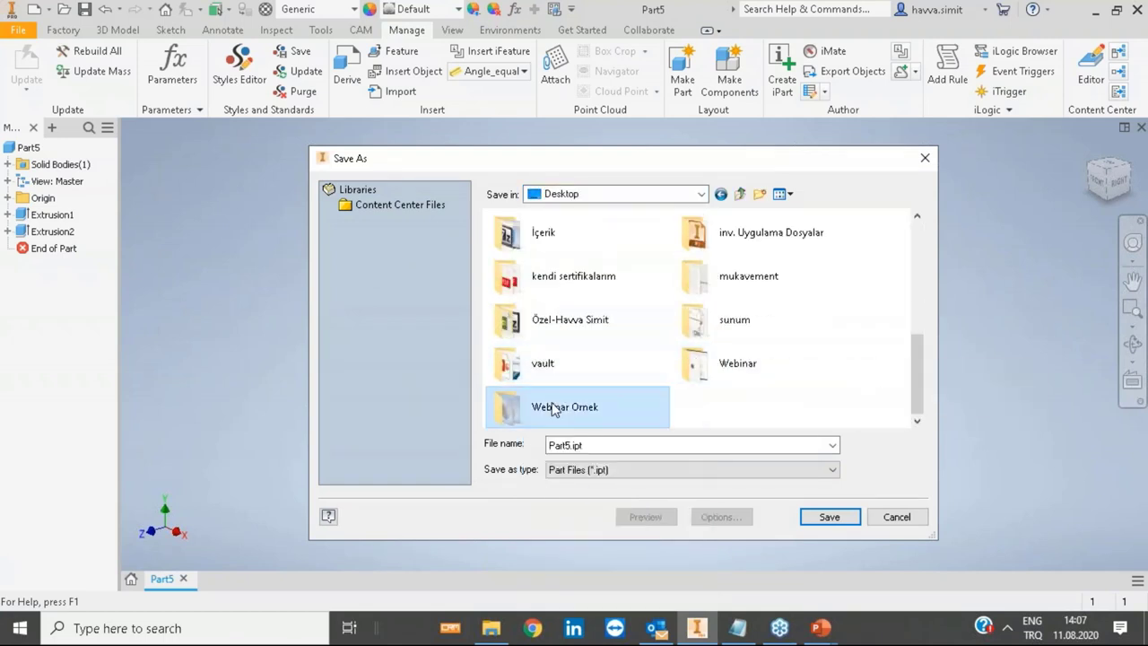
double_click(546, 404)
double_click(585, 442)
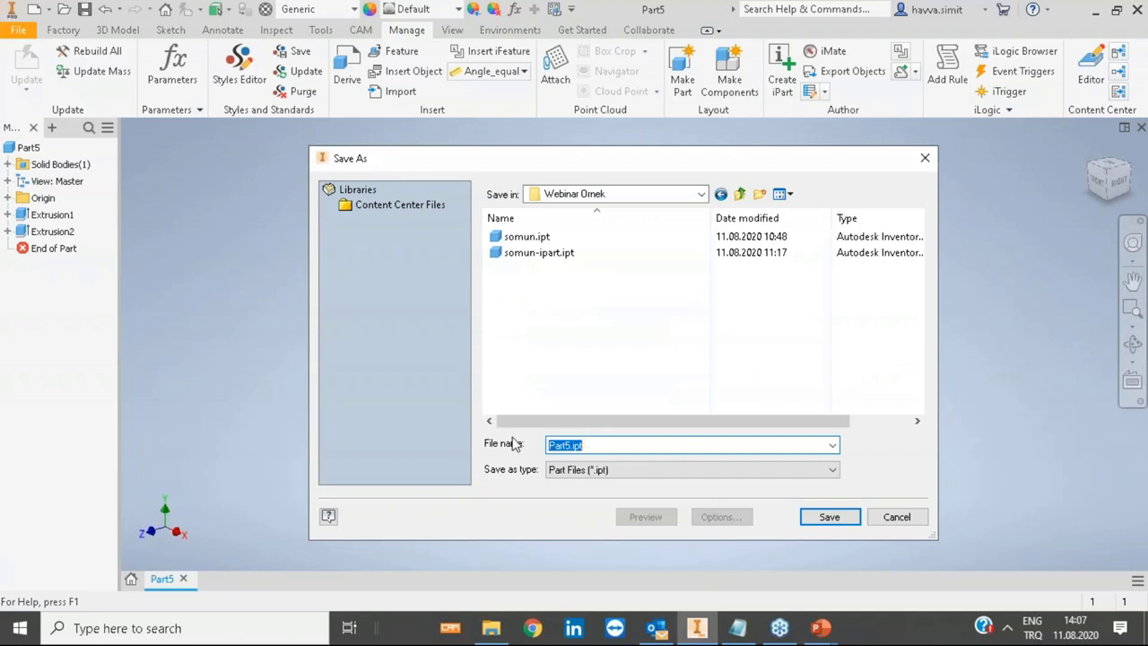
text(somun2)
click(820, 520)
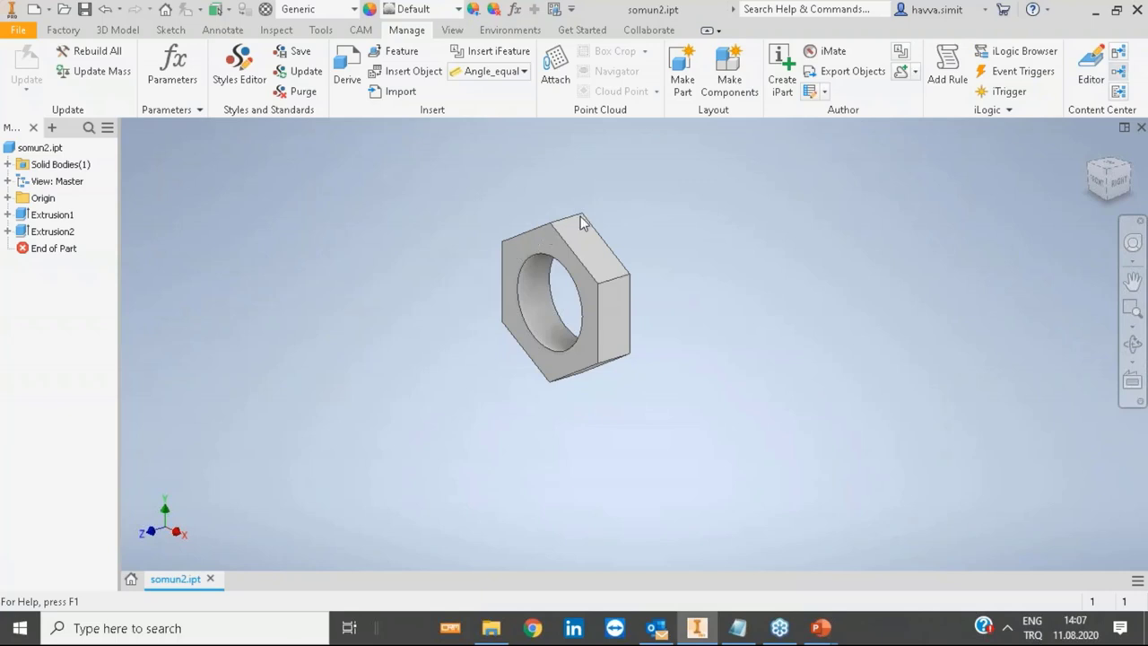
Step: Accept the custom library without the 2 suffix as the publishing target, with English as the language
drag(602, 142, 658, 95)
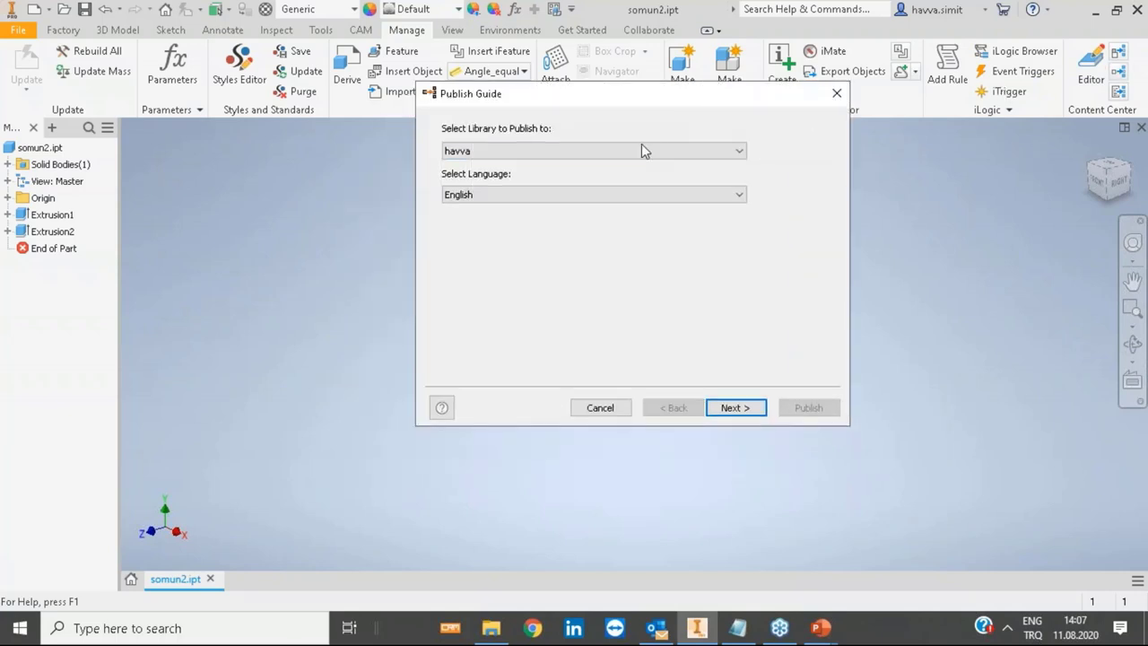
click(566, 150)
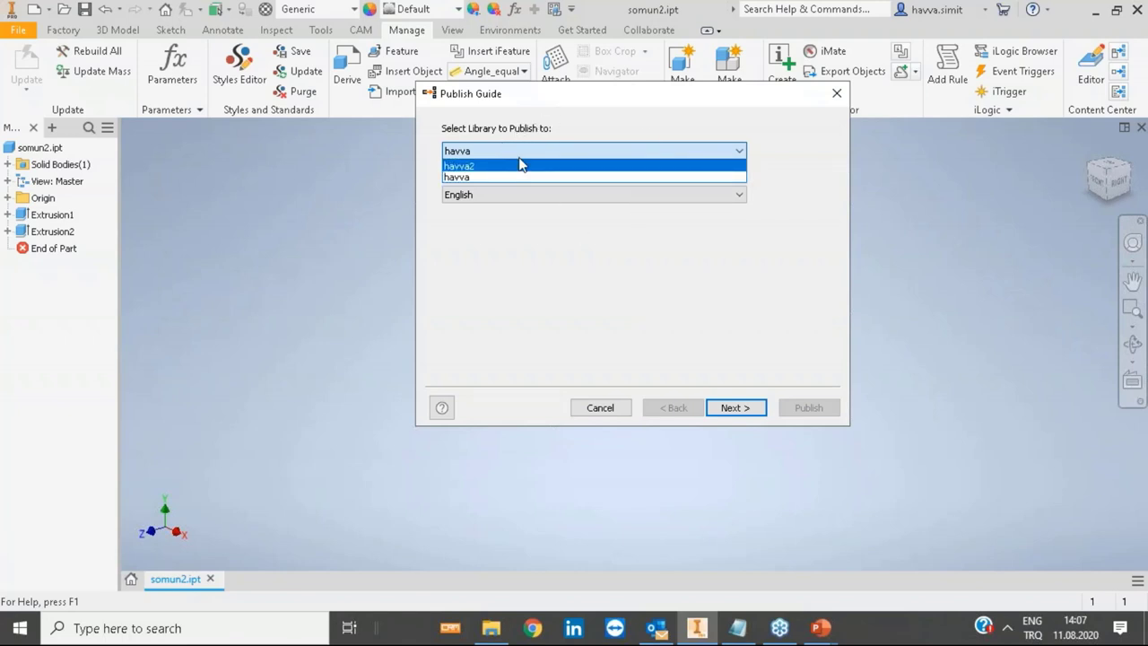
click(521, 151)
click(508, 192)
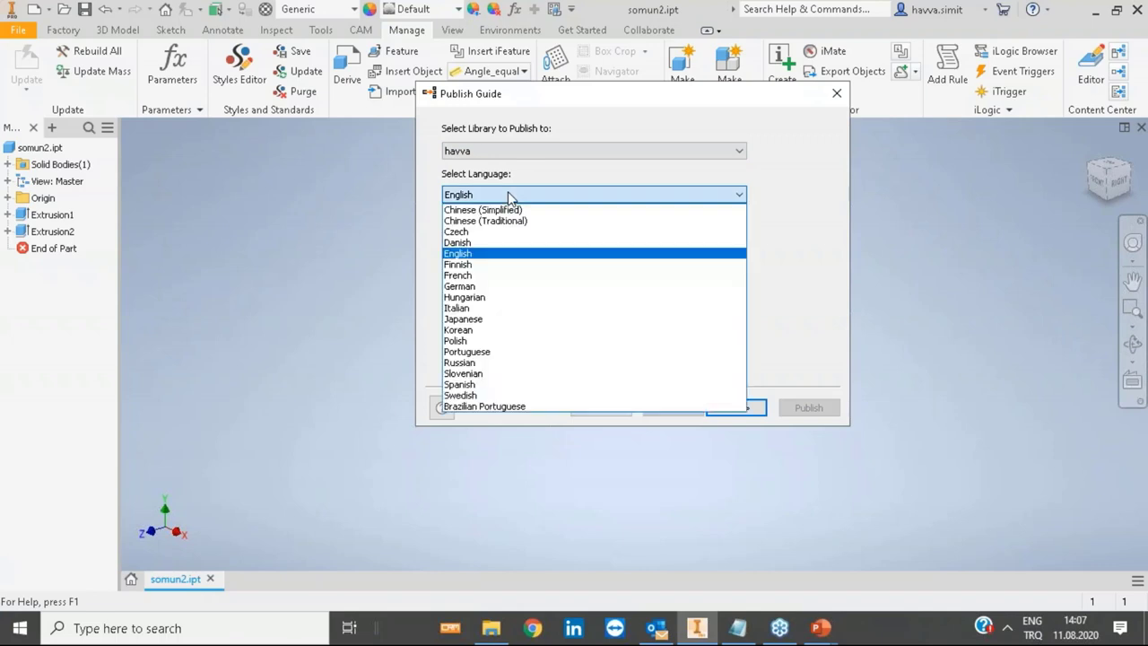
click(508, 193)
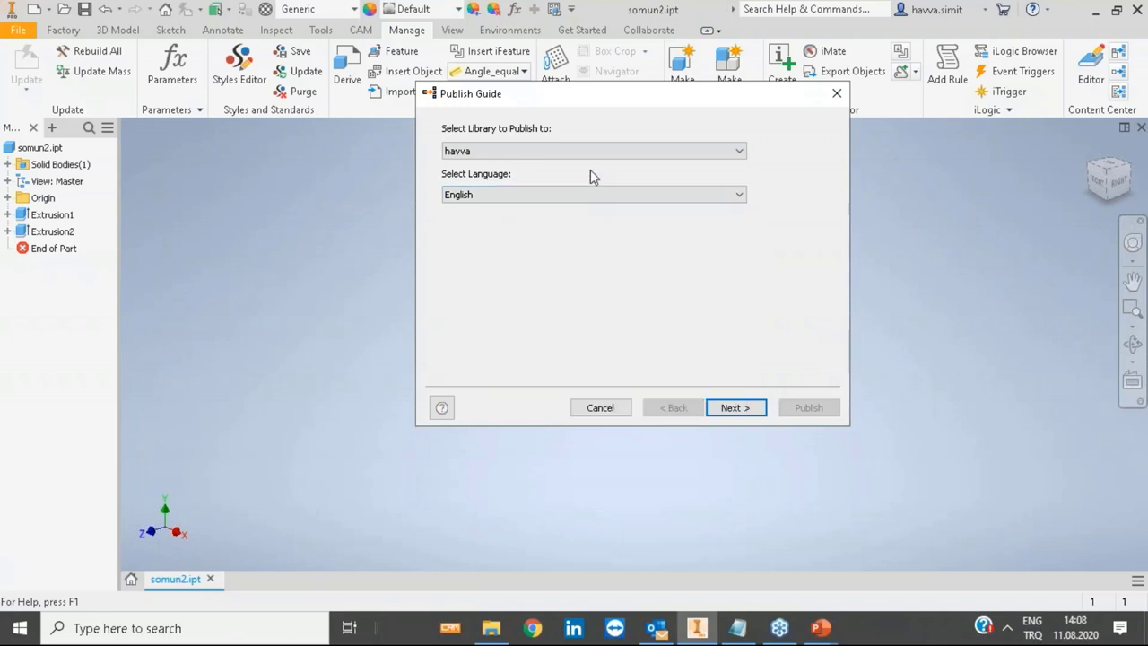
click(742, 408)
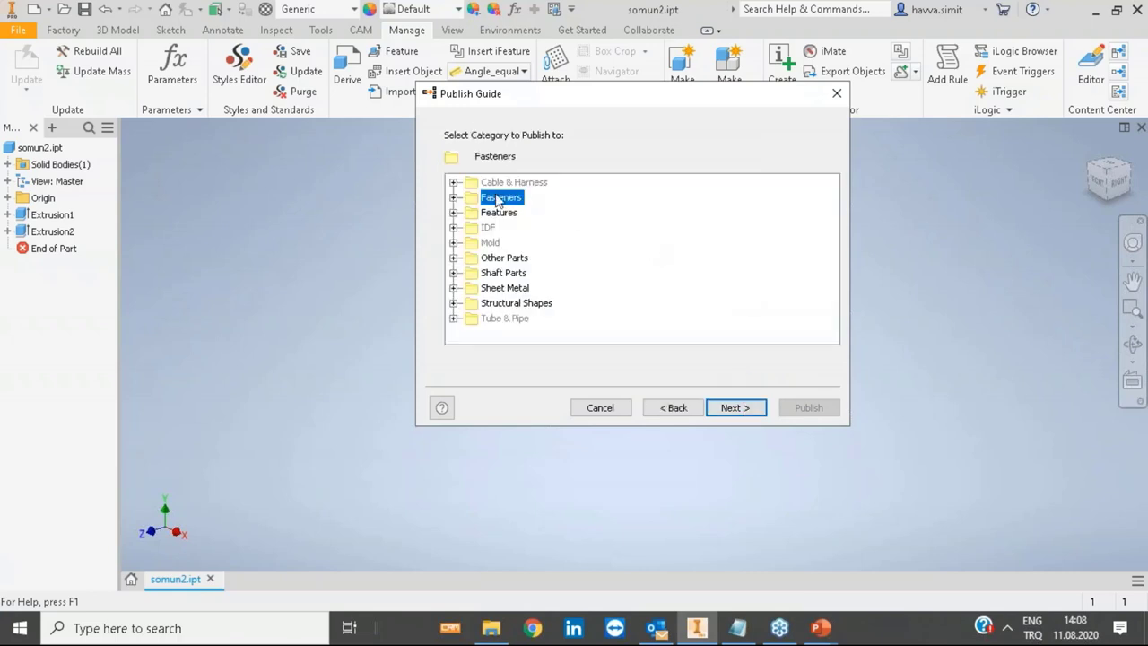
Step: Choose Somun2 under Fasteners as the category to publish the part to
click(453, 197)
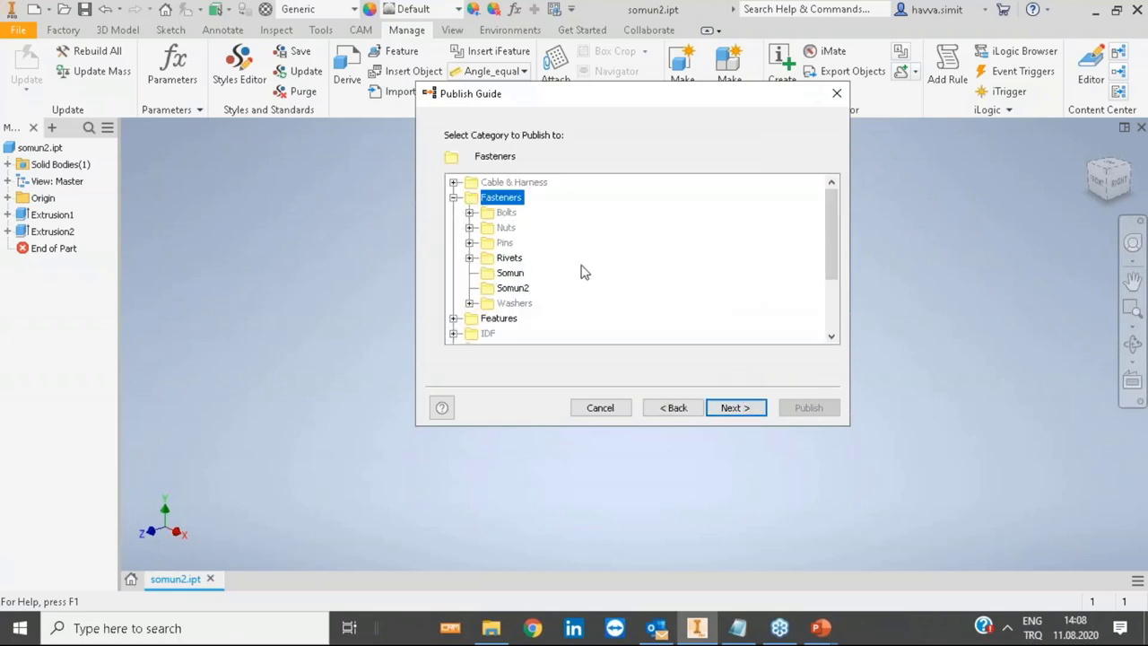
drag(701, 100, 591, 117)
click(403, 305)
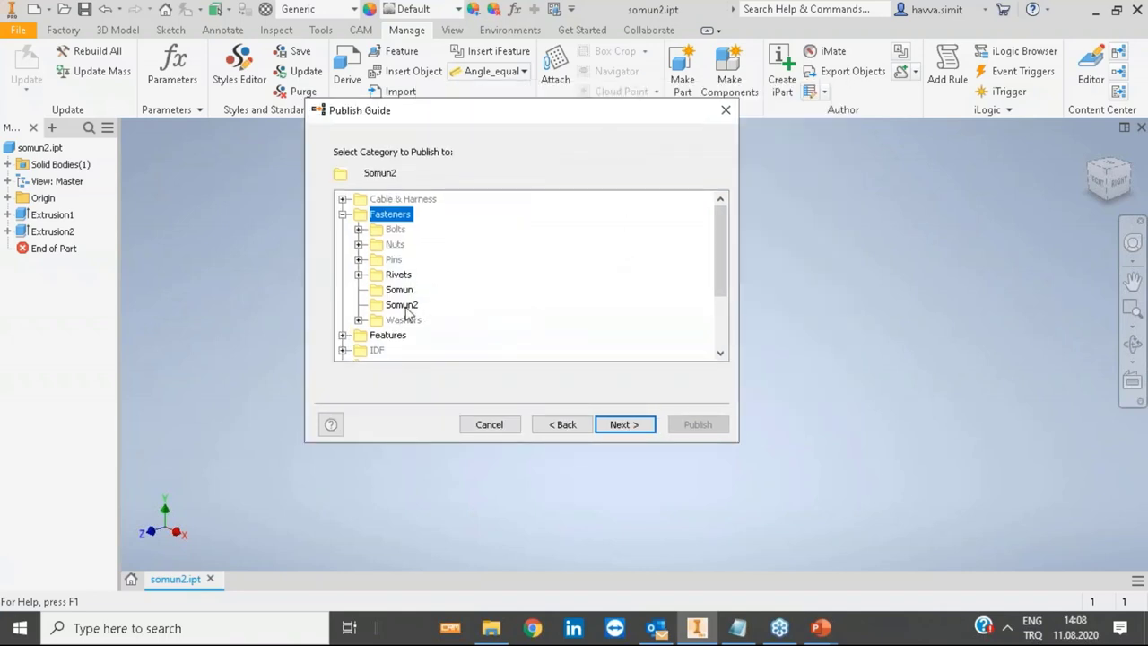
click(635, 426)
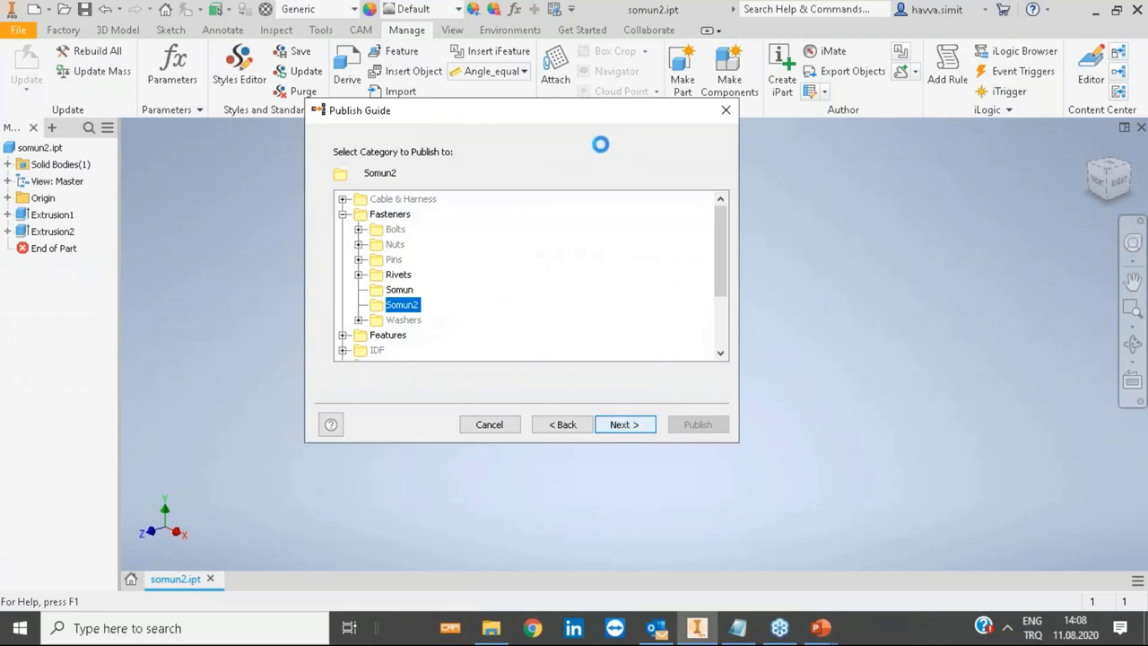
Step: Pass over the empty category parameter mapping and define Material as the family key column
drag(536, 119, 540, 62)
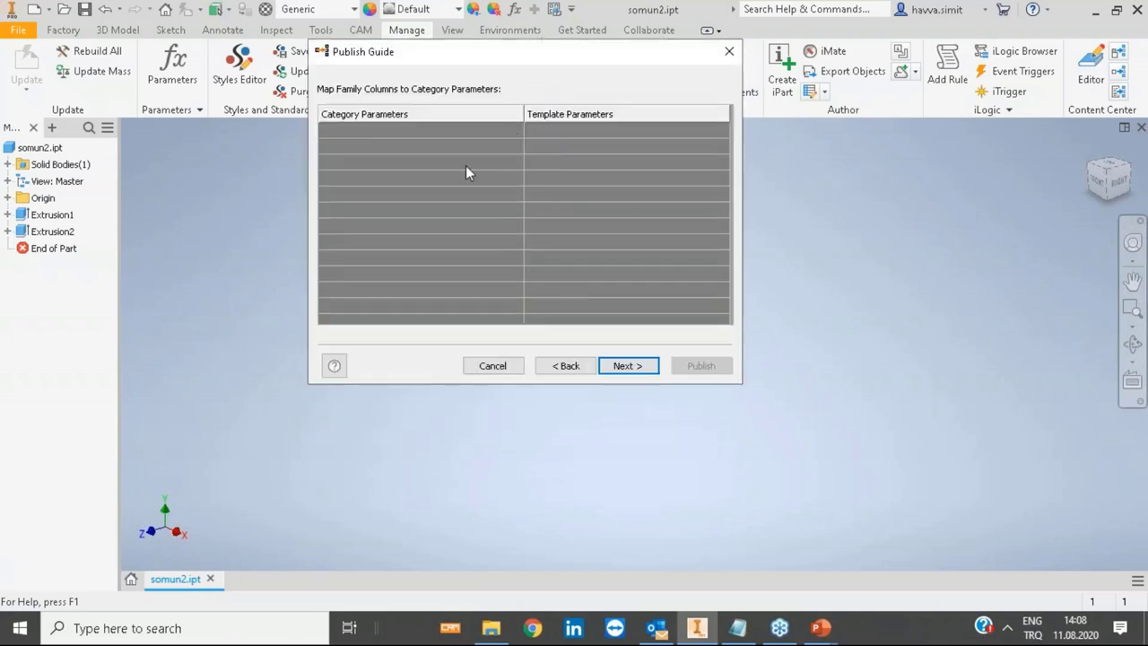
click(629, 370)
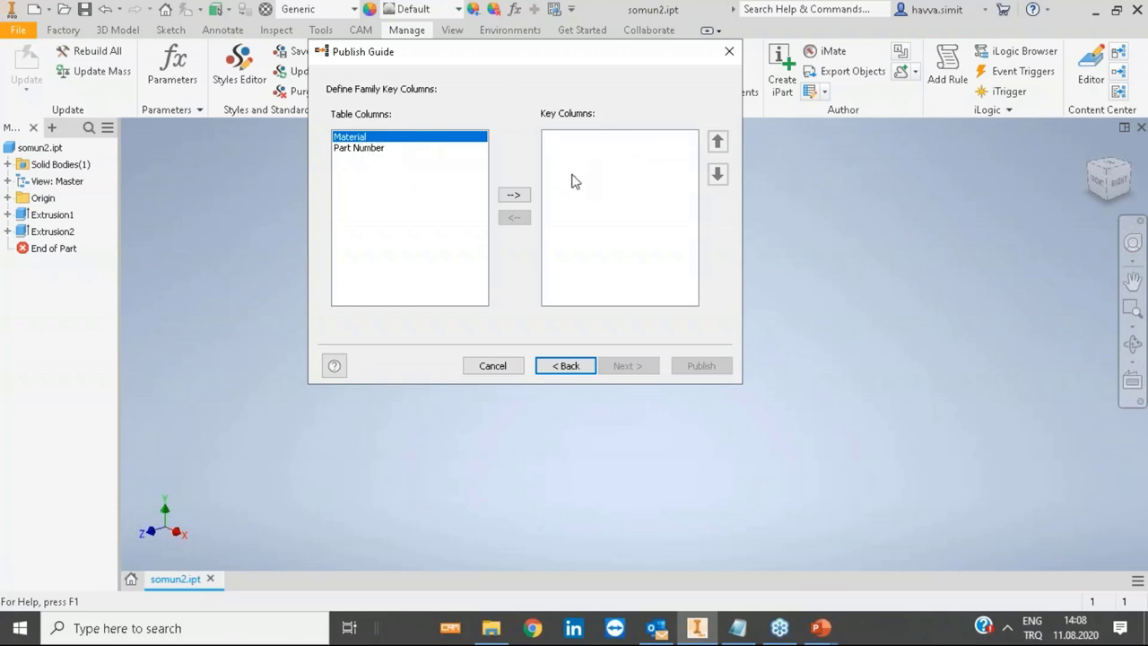
click(509, 197)
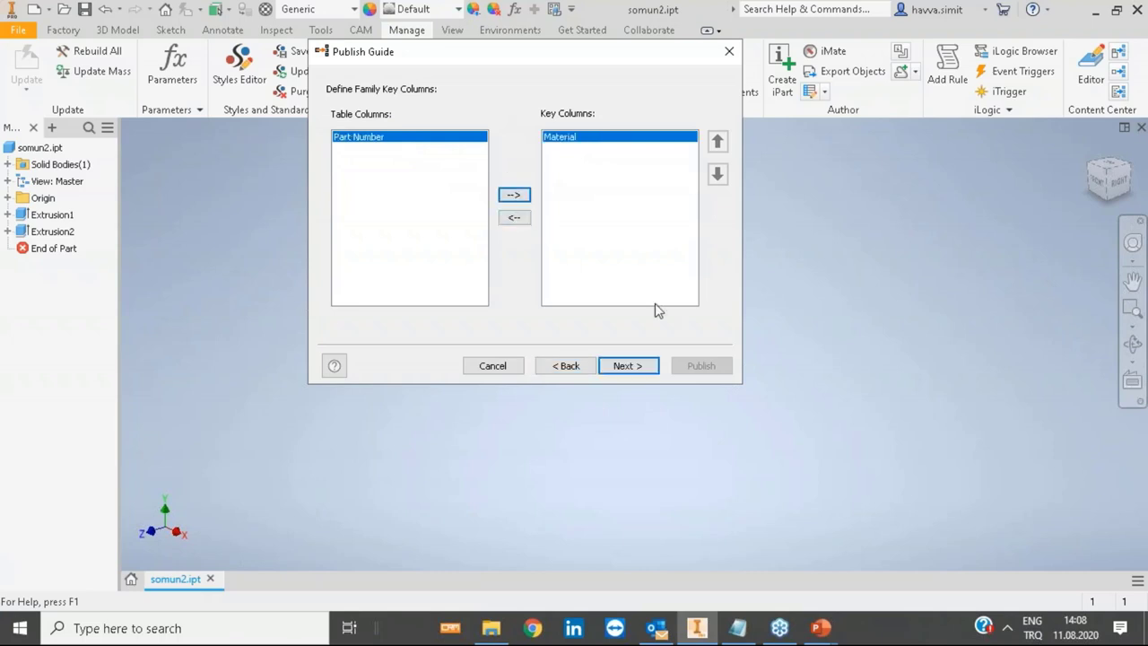
click(636, 369)
Step: Keep somun2 as family name and folder name, set the standard organization to ANSI, and proceed to the thumbnail settings
drag(410, 123, 280, 110)
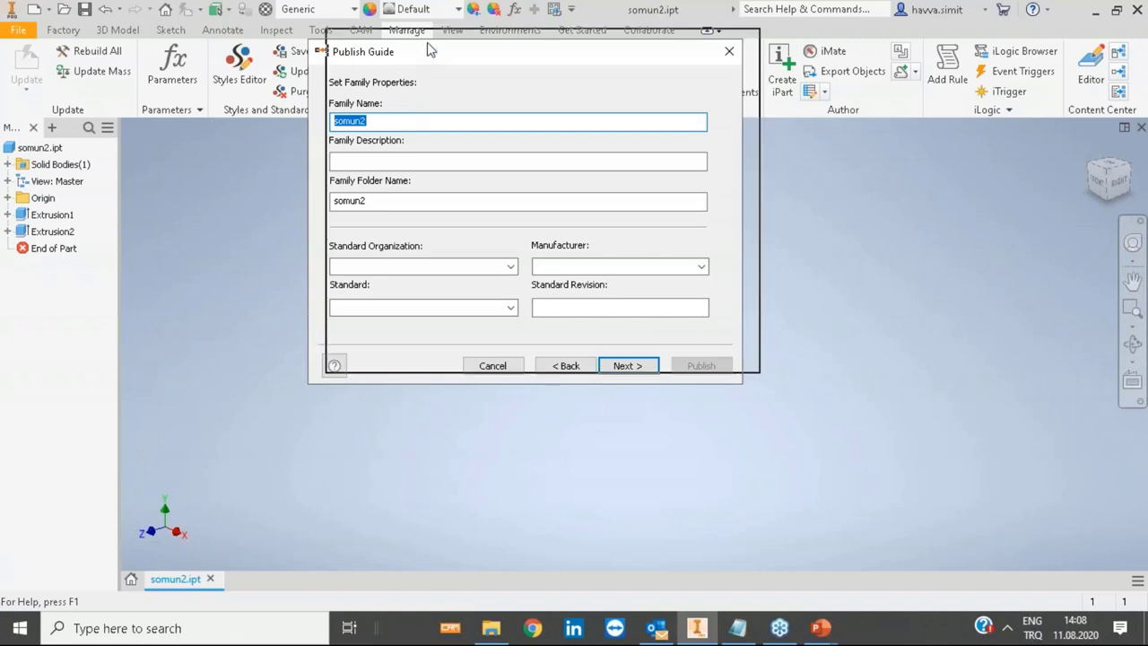
drag(425, 46, 445, 33)
click(436, 146)
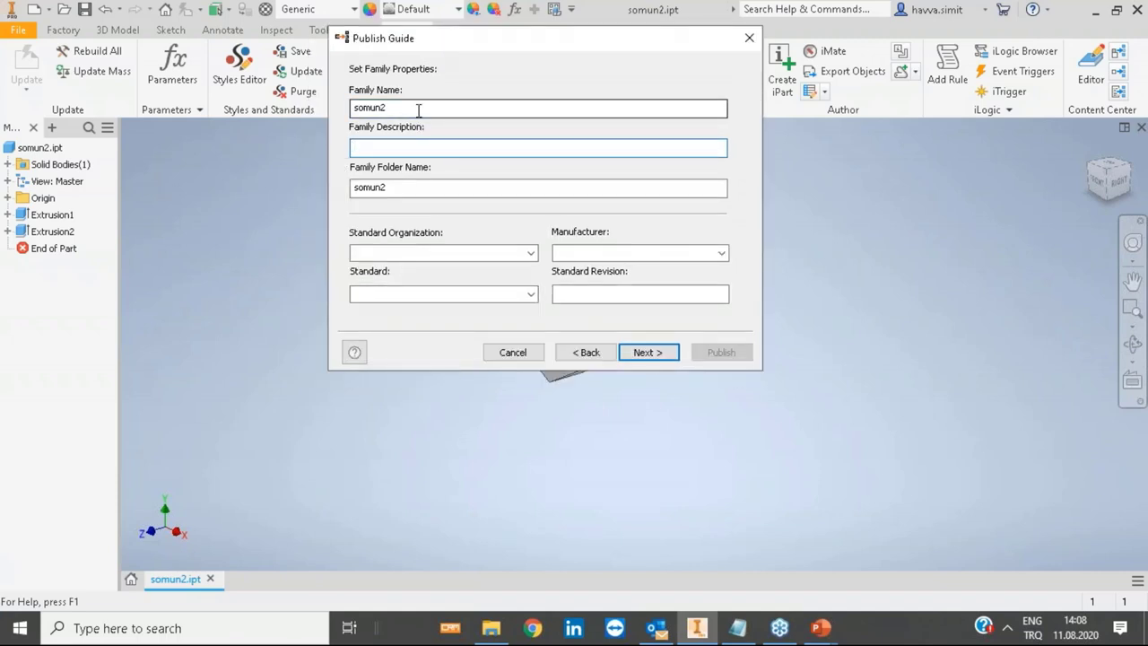
click(507, 252)
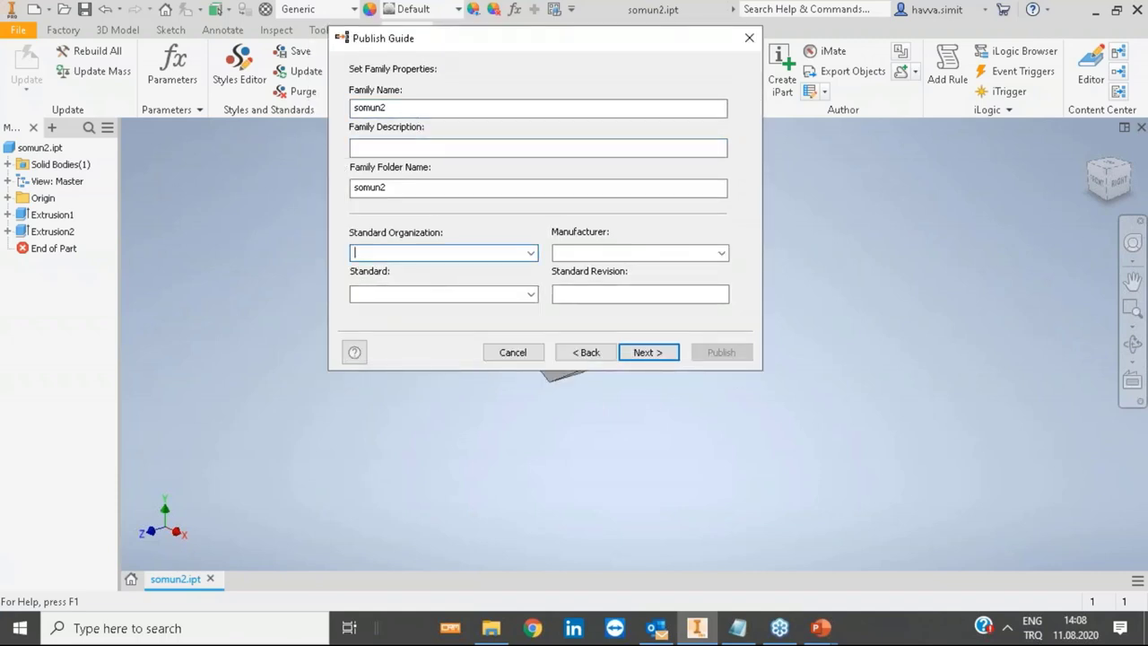
click(530, 253)
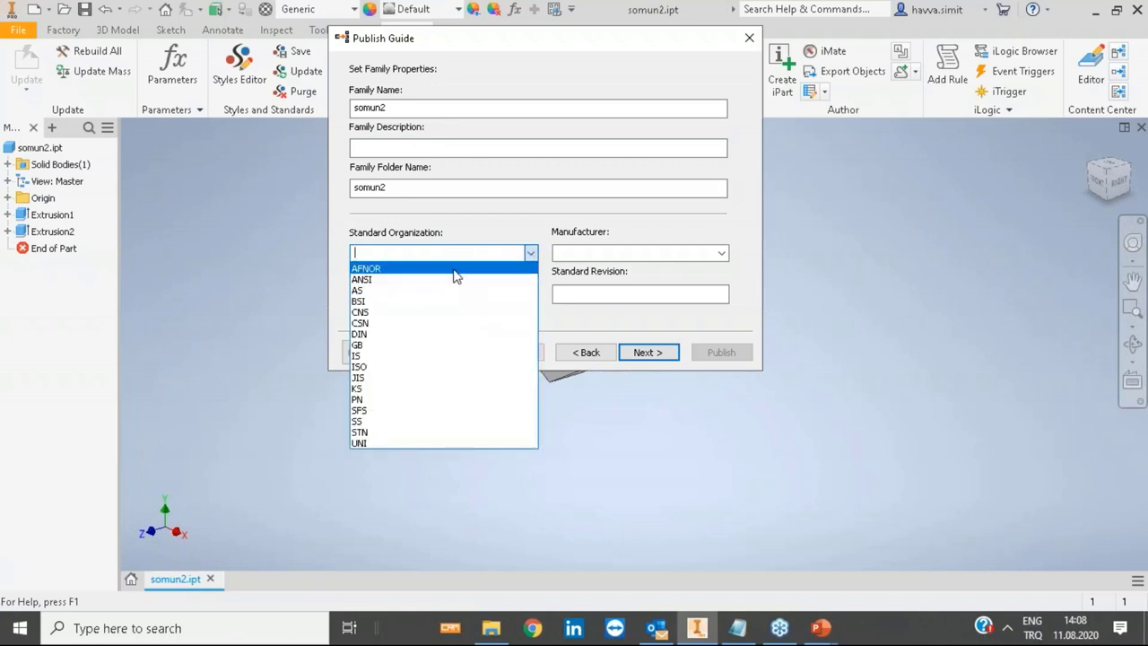
click(458, 280)
click(639, 253)
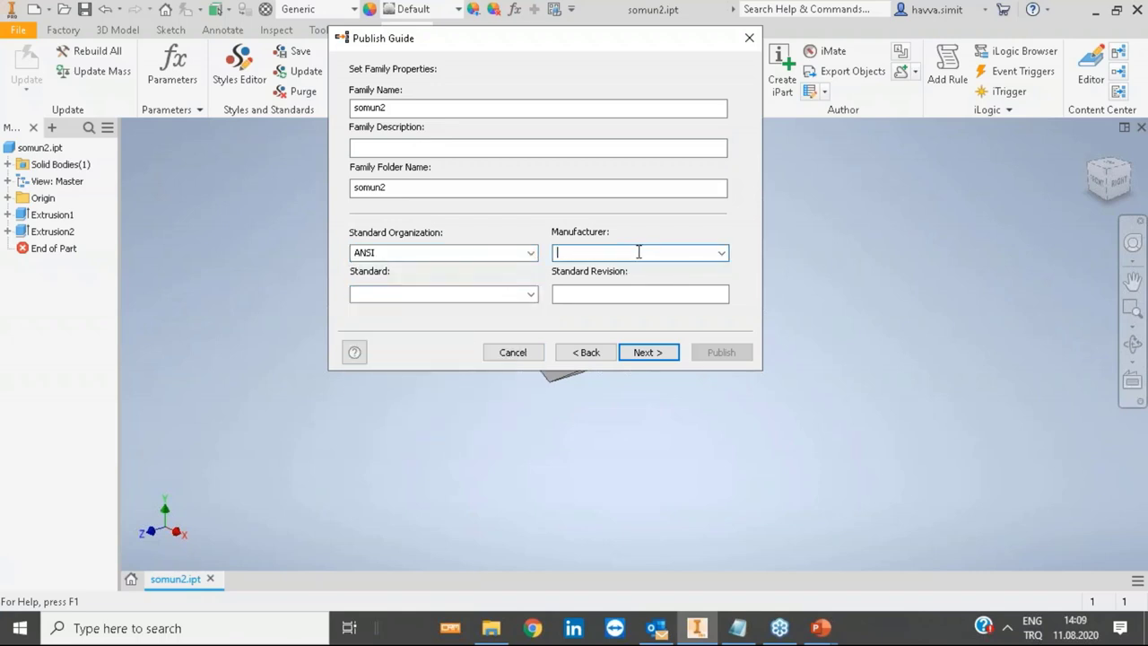
click(665, 354)
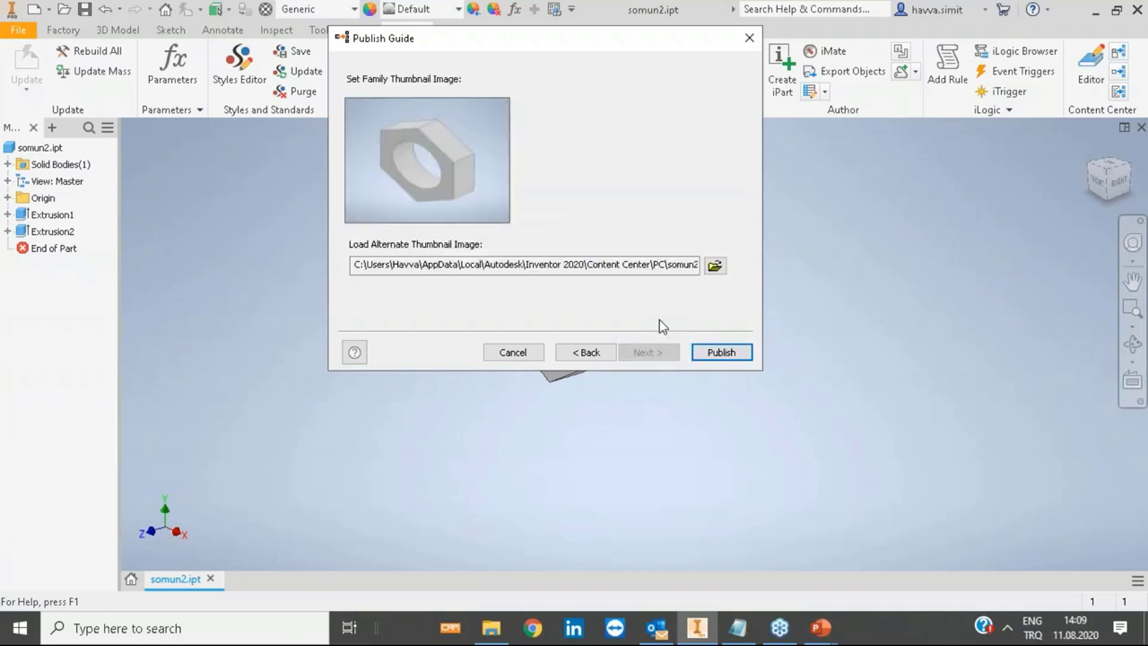
Step: Examine the full folder path of the family thumbnail image and close the file browser without choosing another image
click(714, 266)
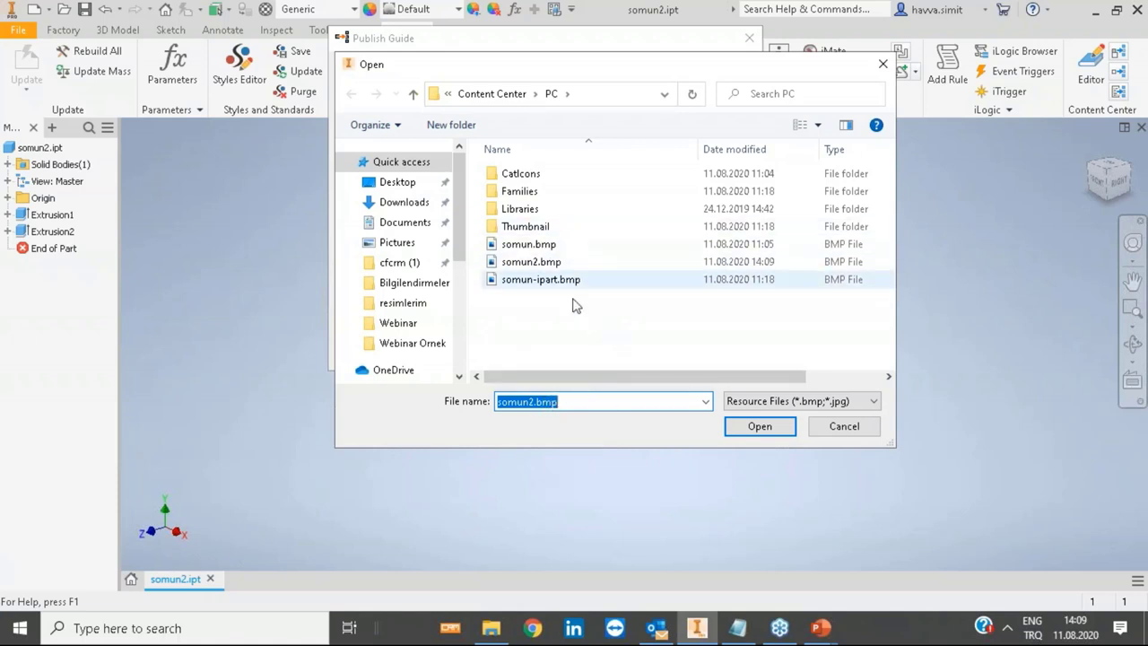
click(591, 97)
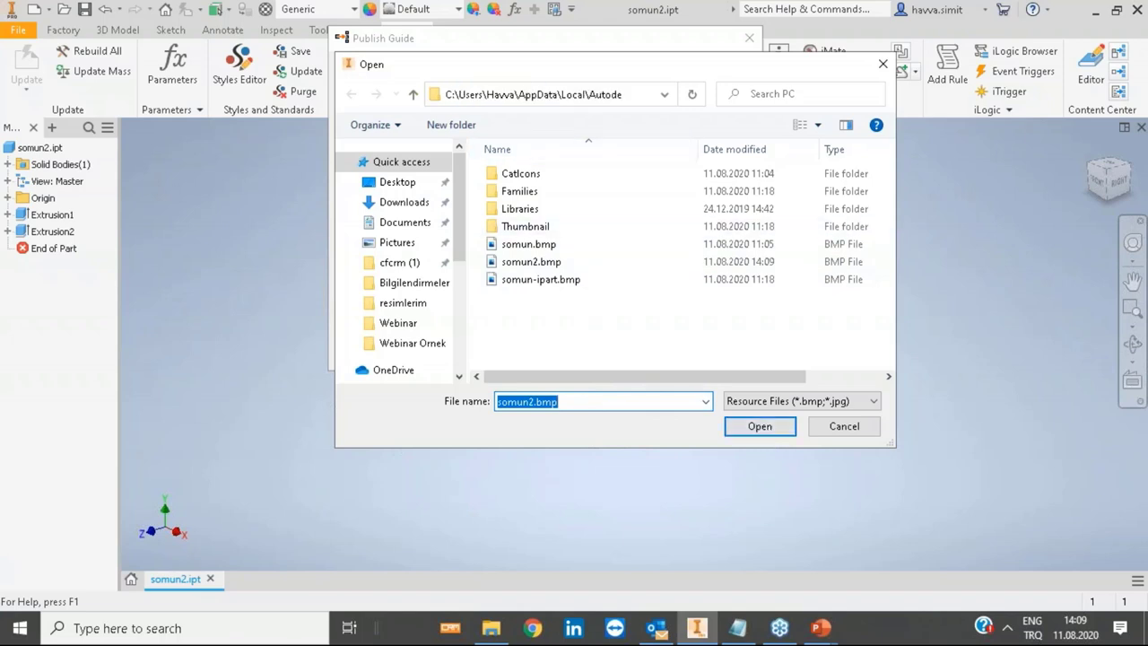
drag(450, 94, 363, 88)
drag(468, 93, 678, 108)
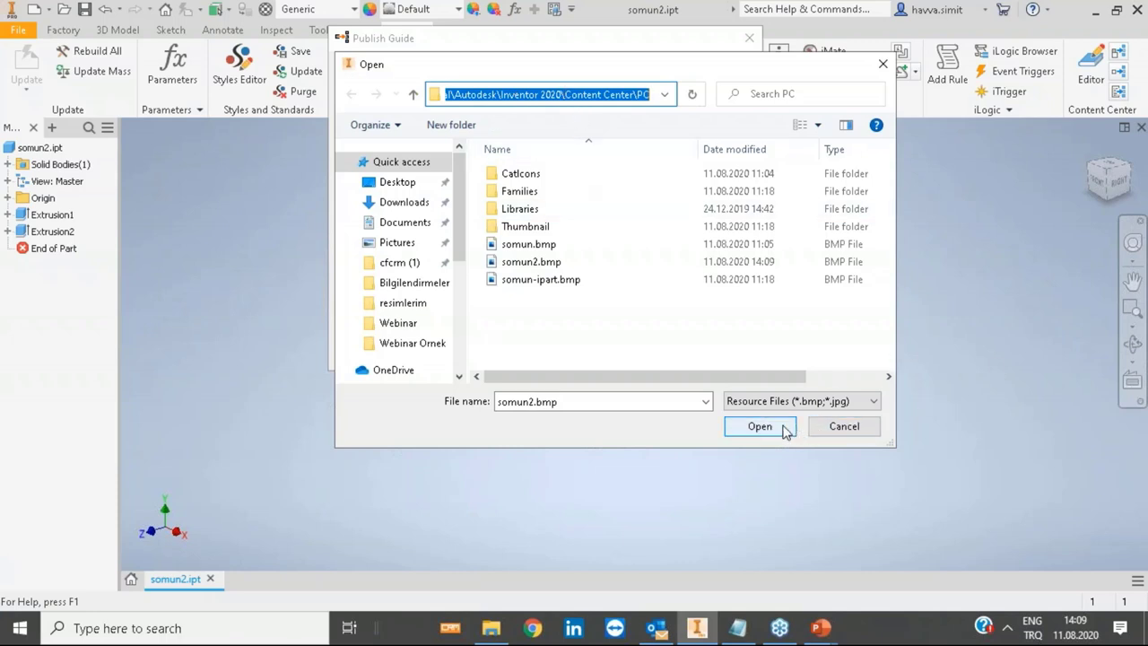
click(829, 426)
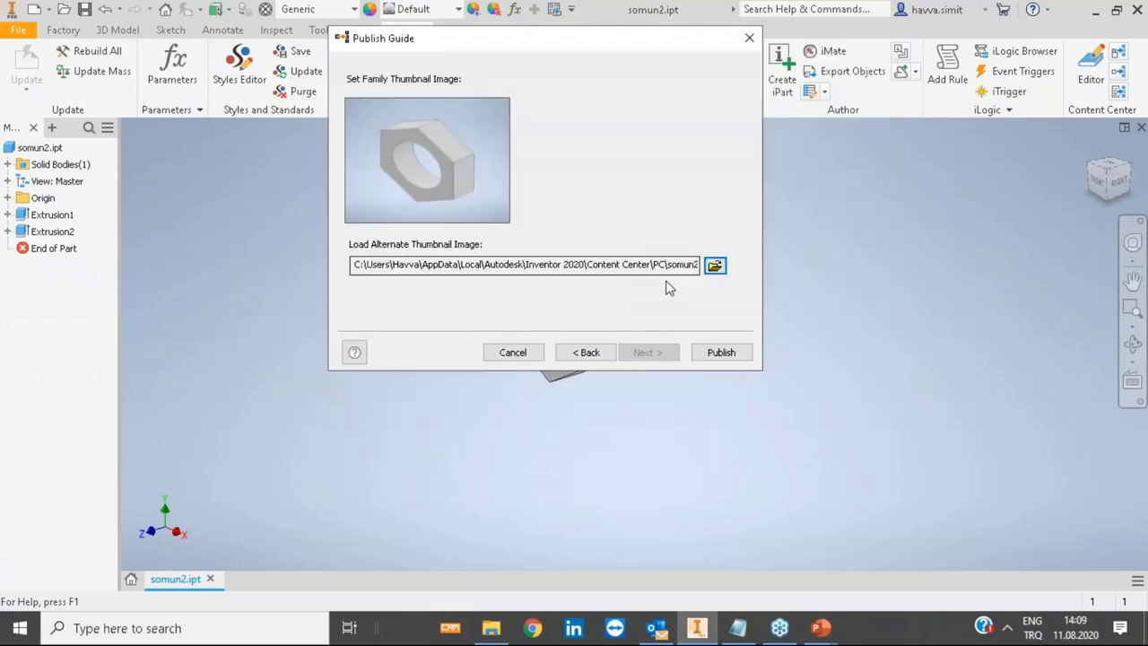
Step: Publish the somun2 family with its default thumbnail and close the publishing message
click(730, 354)
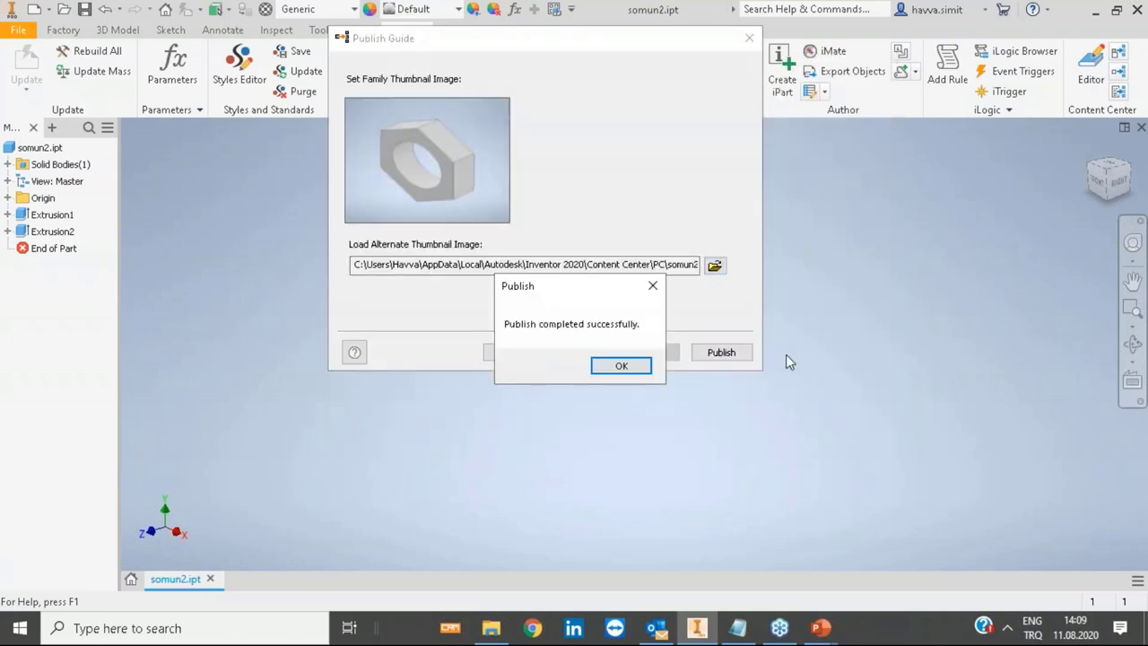
click(619, 365)
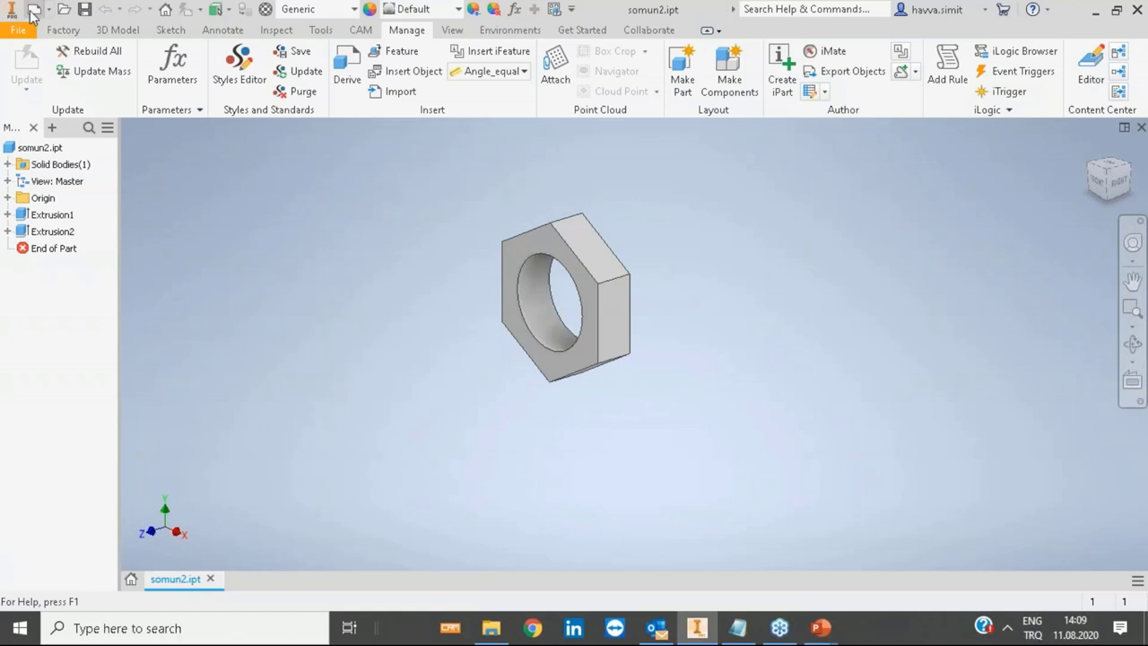
Step: Create a new assembly from the metric Standard (mm).iam template
click(33, 12)
click(681, 289)
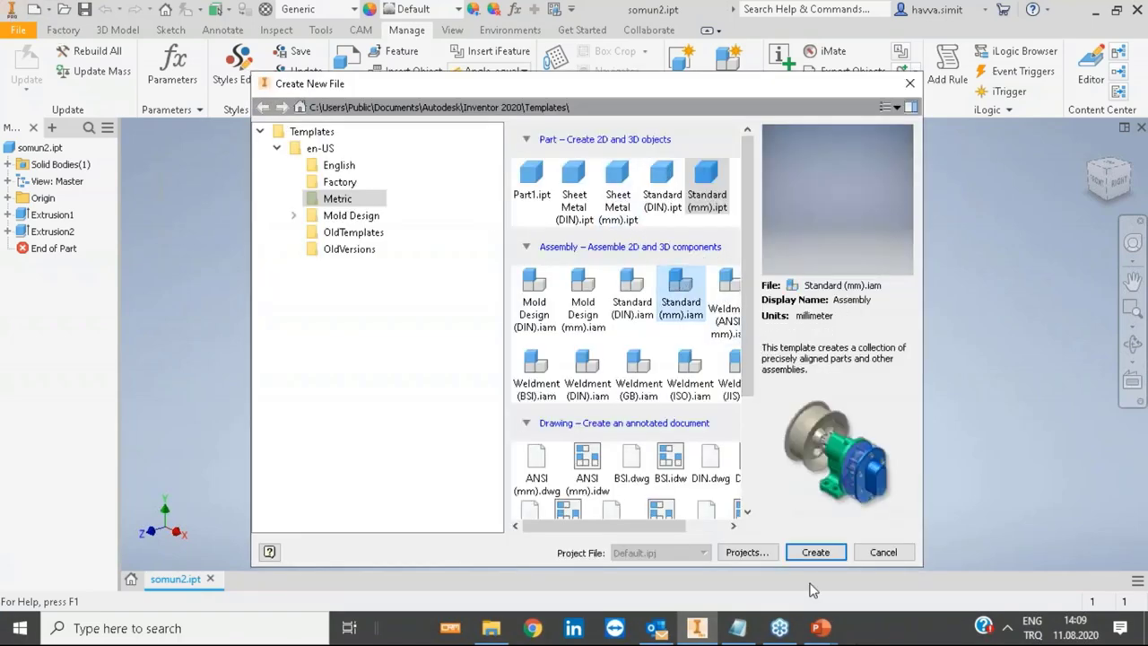
click(814, 550)
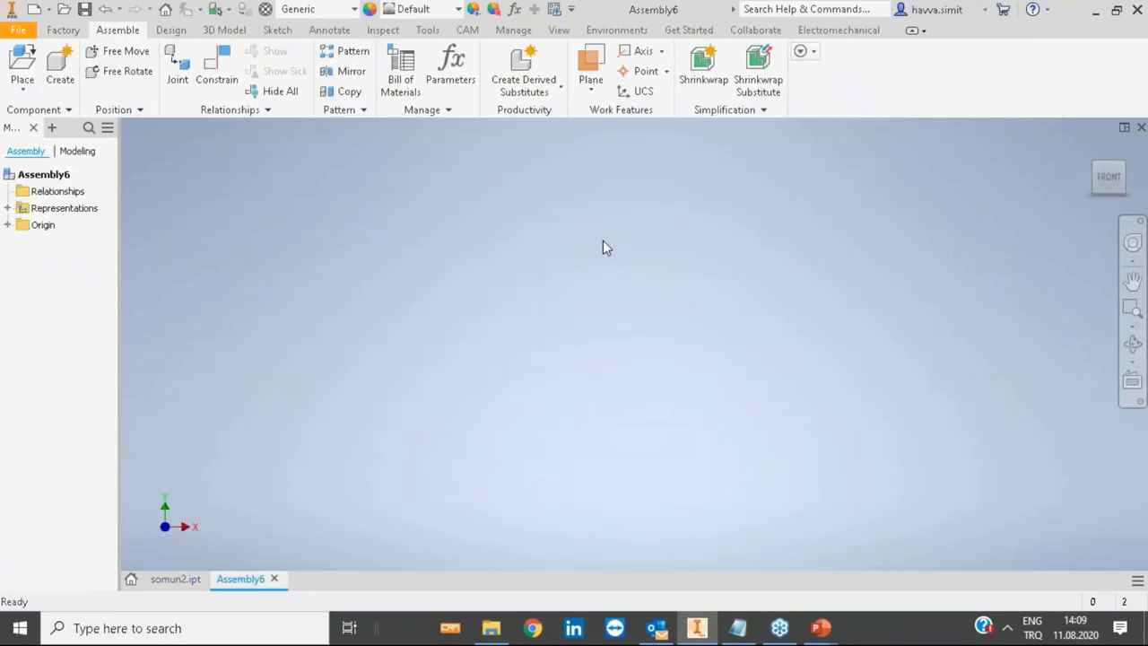
Step: Start placing a Content Center part and choose the somun2 family from the Somun2 category under Fasteners
click(22, 89)
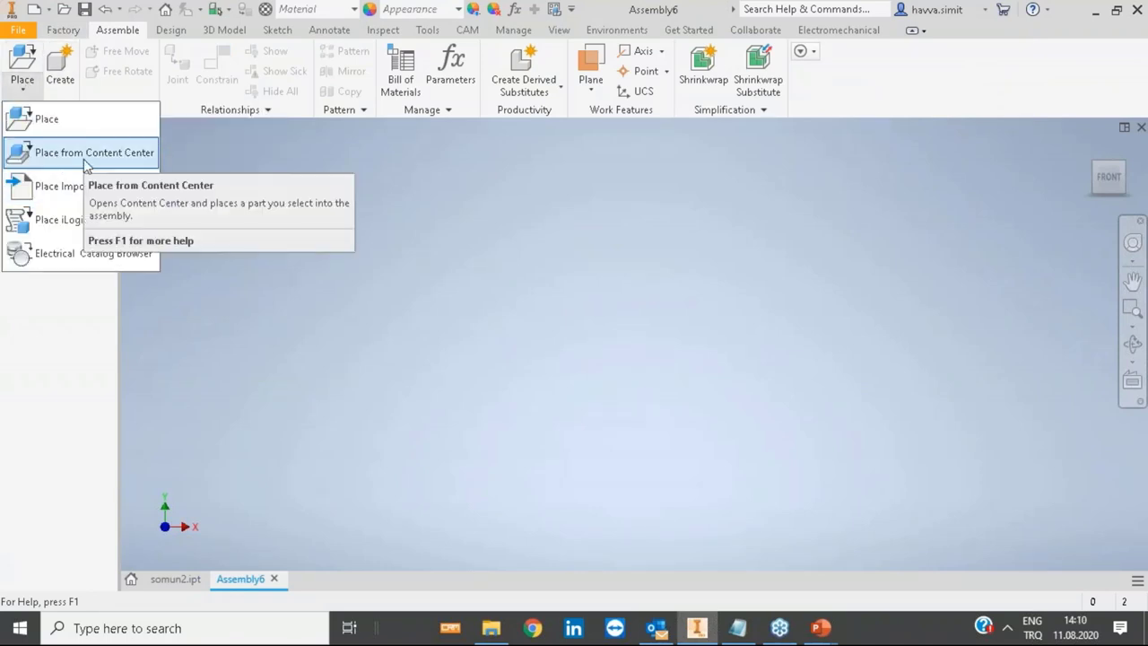
click(85, 160)
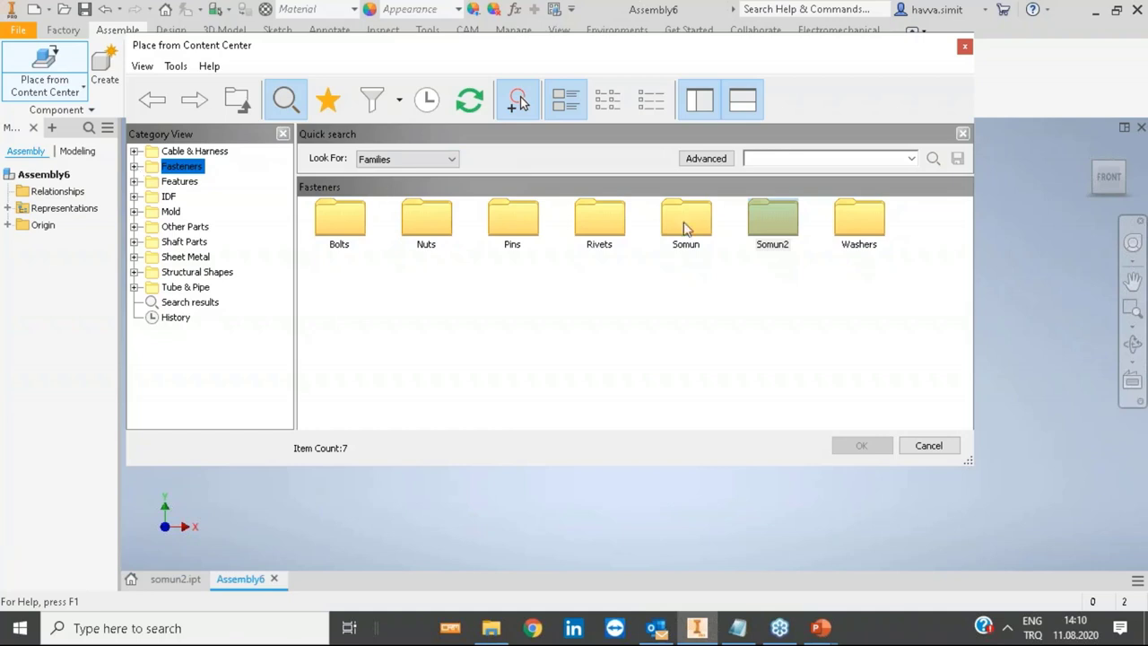
click(133, 166)
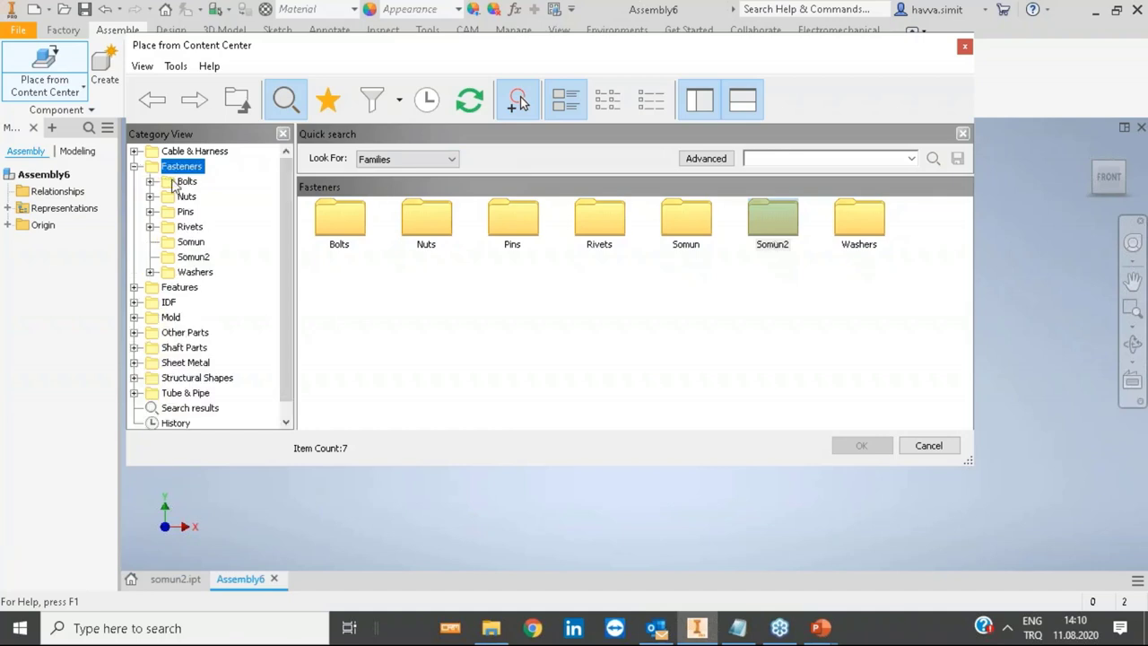
click(193, 257)
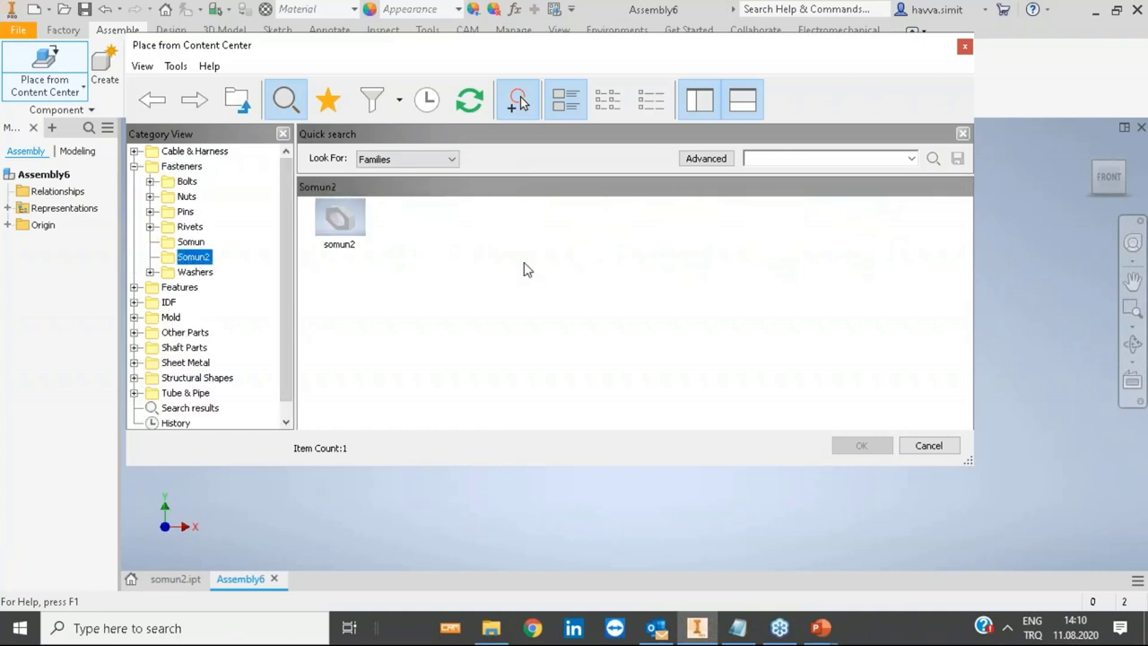
double_click(339, 220)
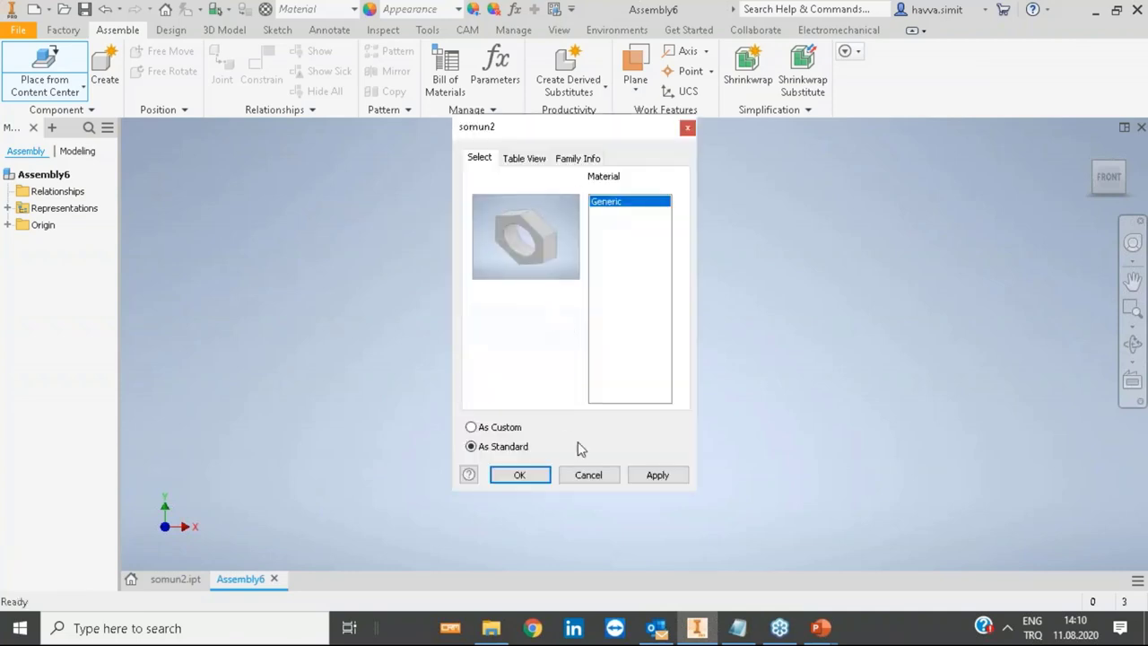
Step: Place one somun2 nut in the assembly as a standard part with Generic material, and leave the Content Center
click(656, 475)
click(535, 321)
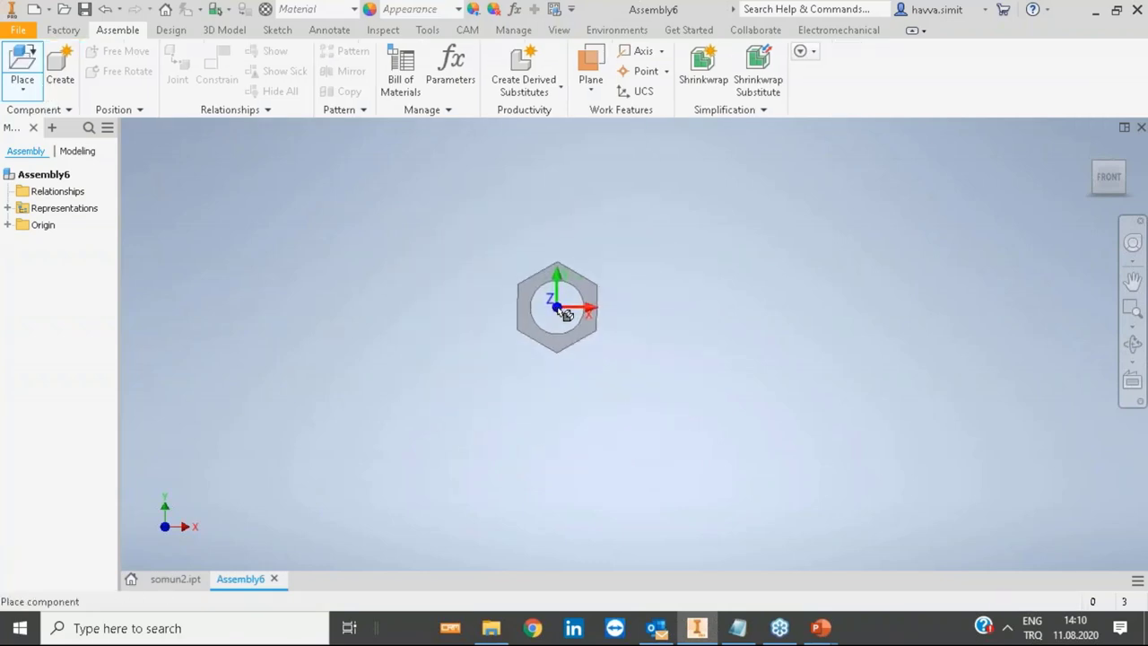
click(664, 290)
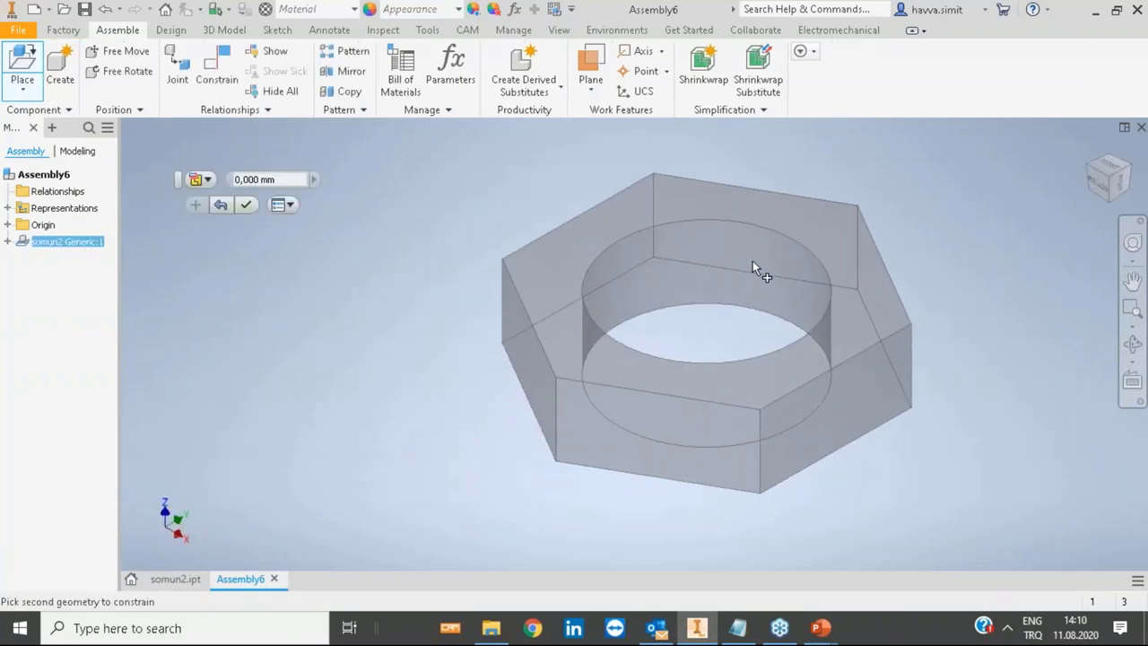
right_click(752, 254)
click(814, 257)
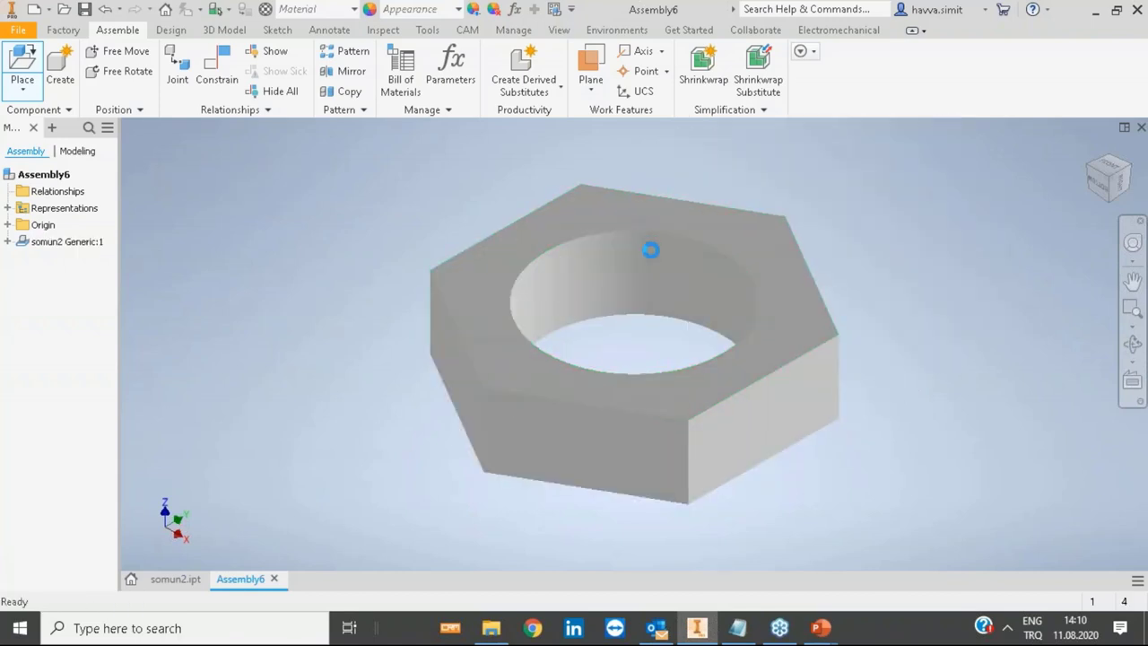
click(589, 475)
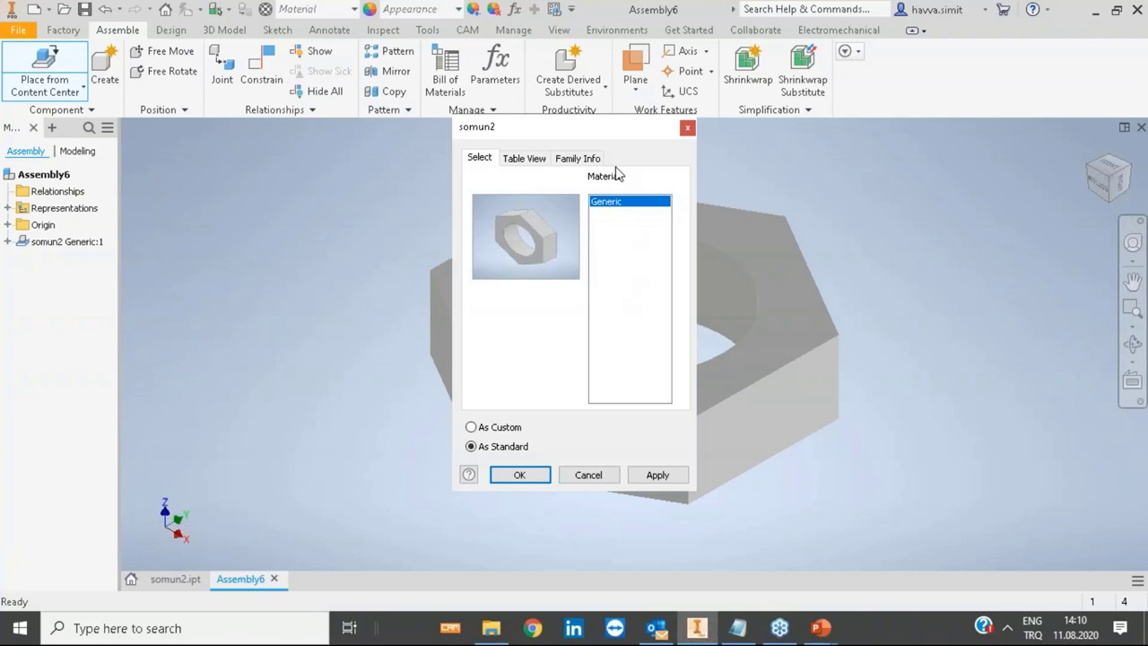
click(688, 130)
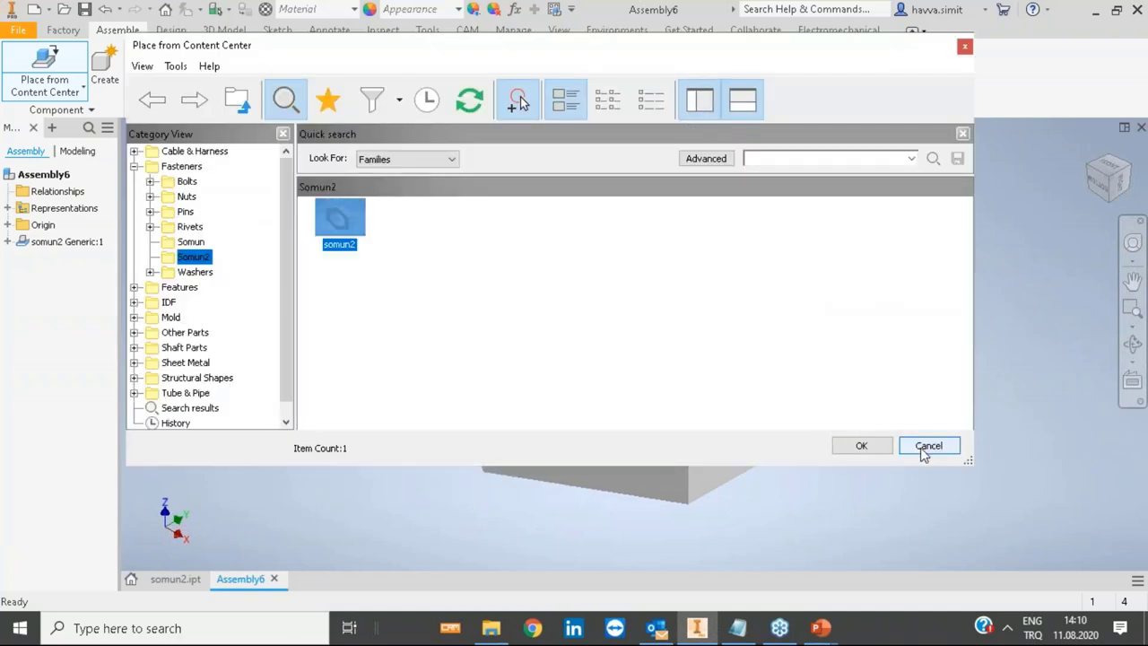
click(922, 451)
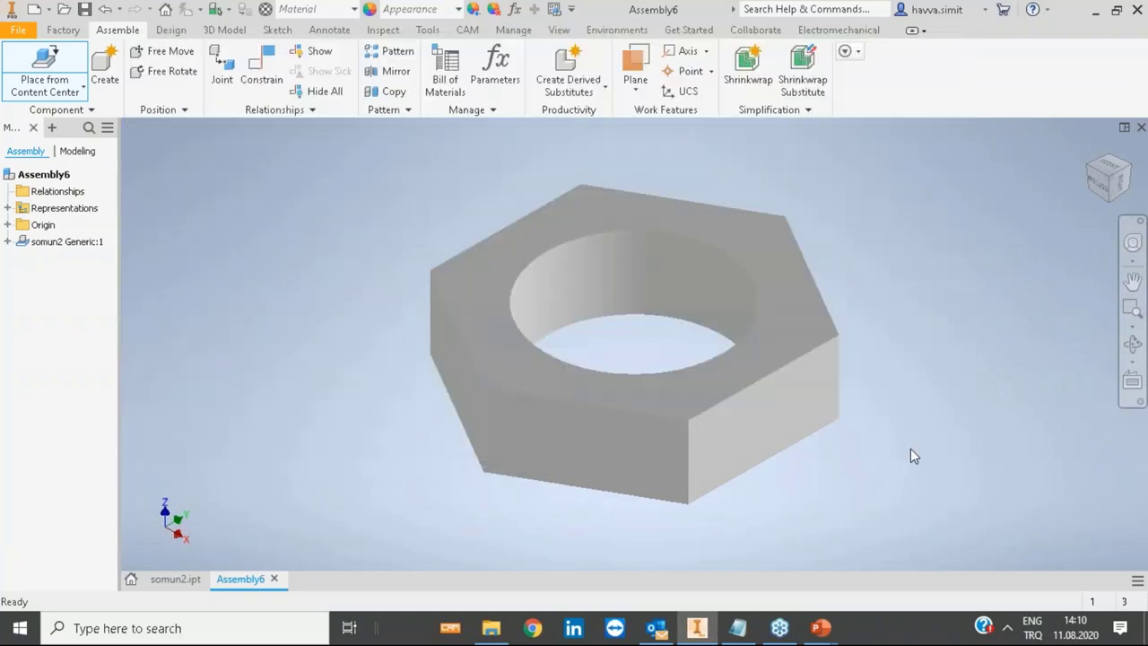
Step: Switch to somun2.ipt, start authoring an iPart and insert three additional member rows in its table
click(229, 577)
click(176, 579)
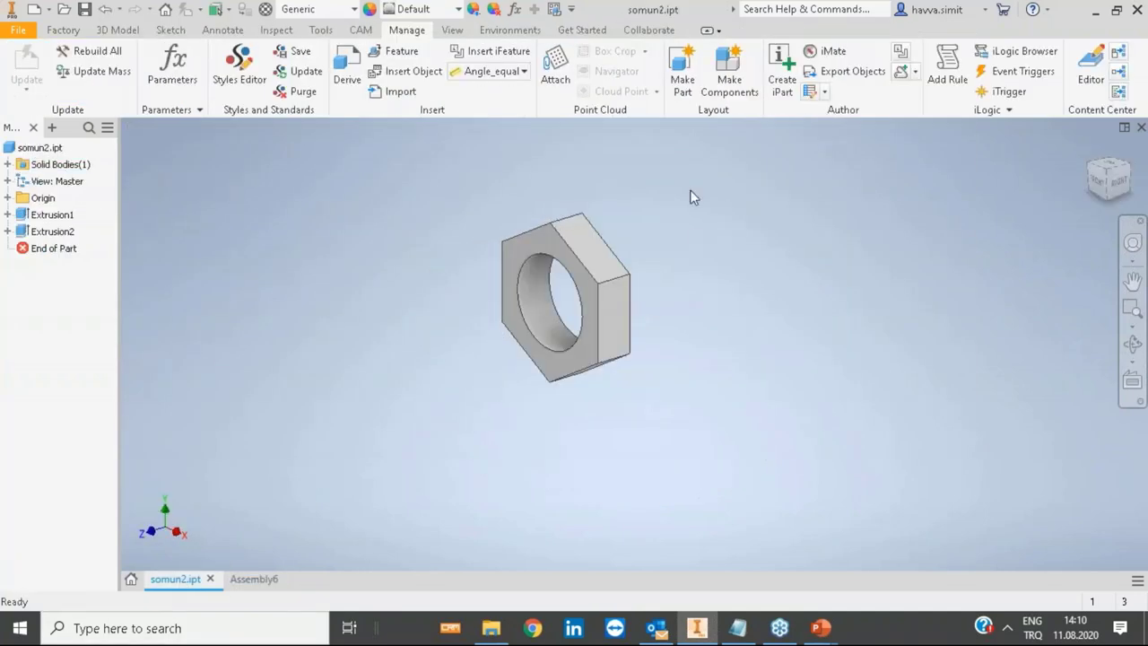
click(792, 65)
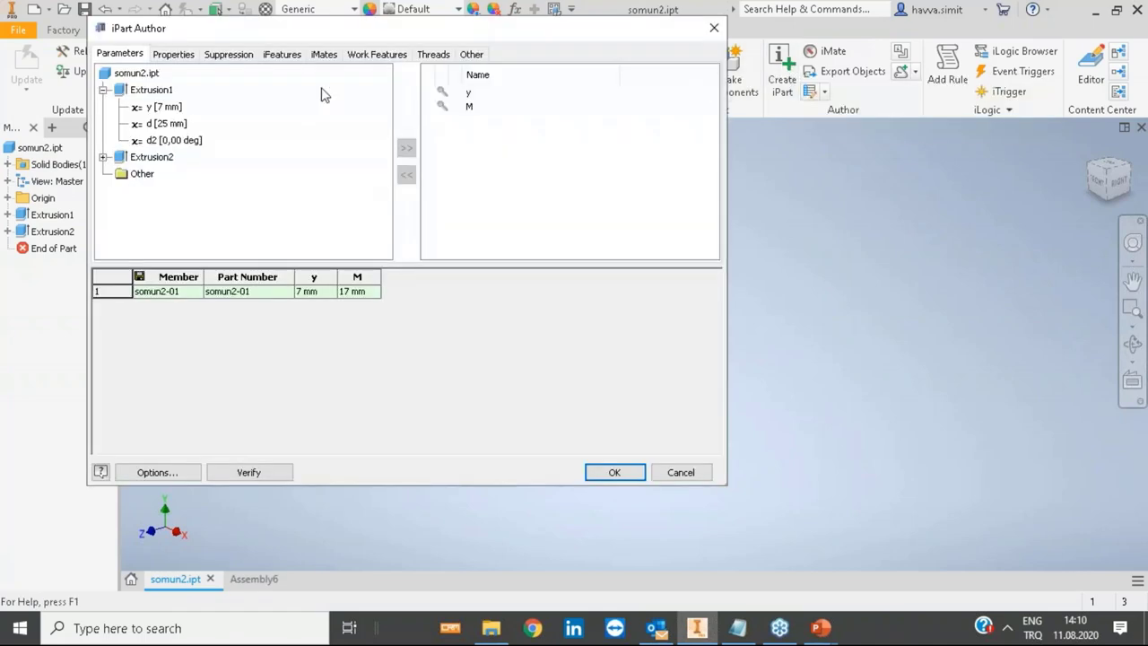
drag(325, 34, 472, 66)
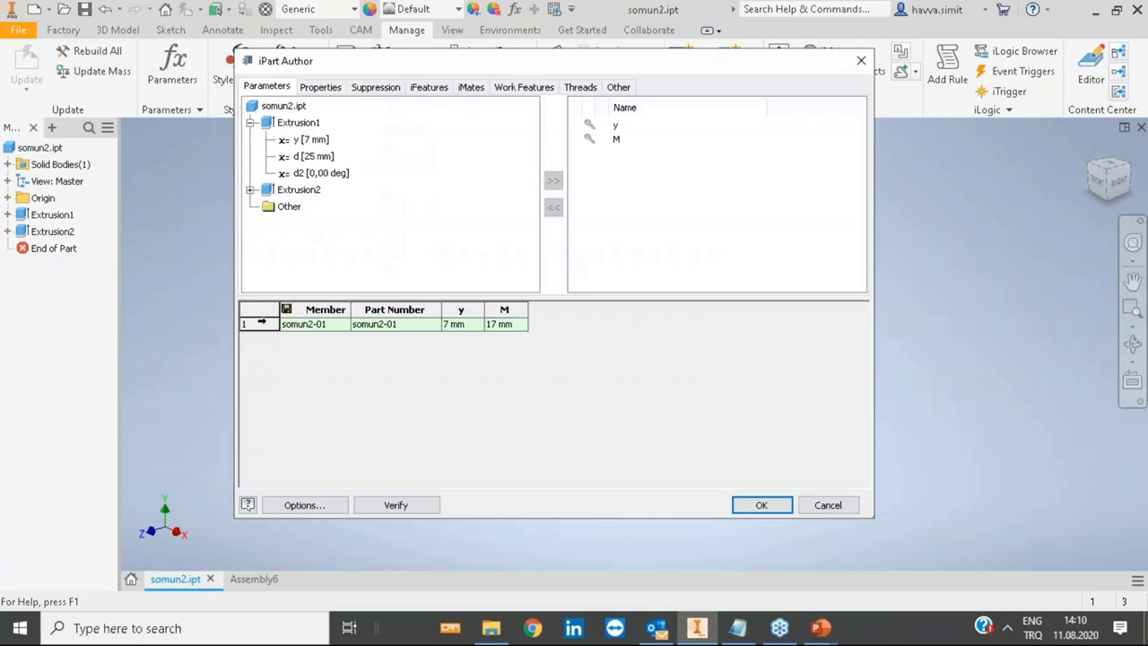
right_click(260, 322)
click(681, 399)
right_click(257, 324)
click(269, 336)
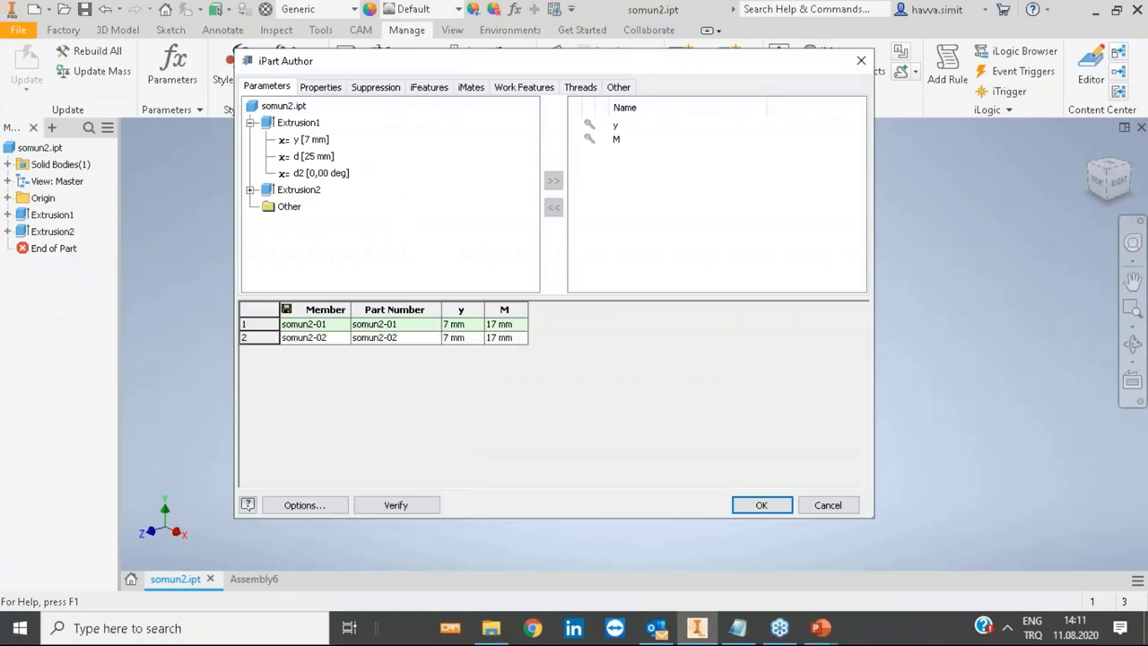
right_click(270, 328)
click(280, 338)
right_click(269, 330)
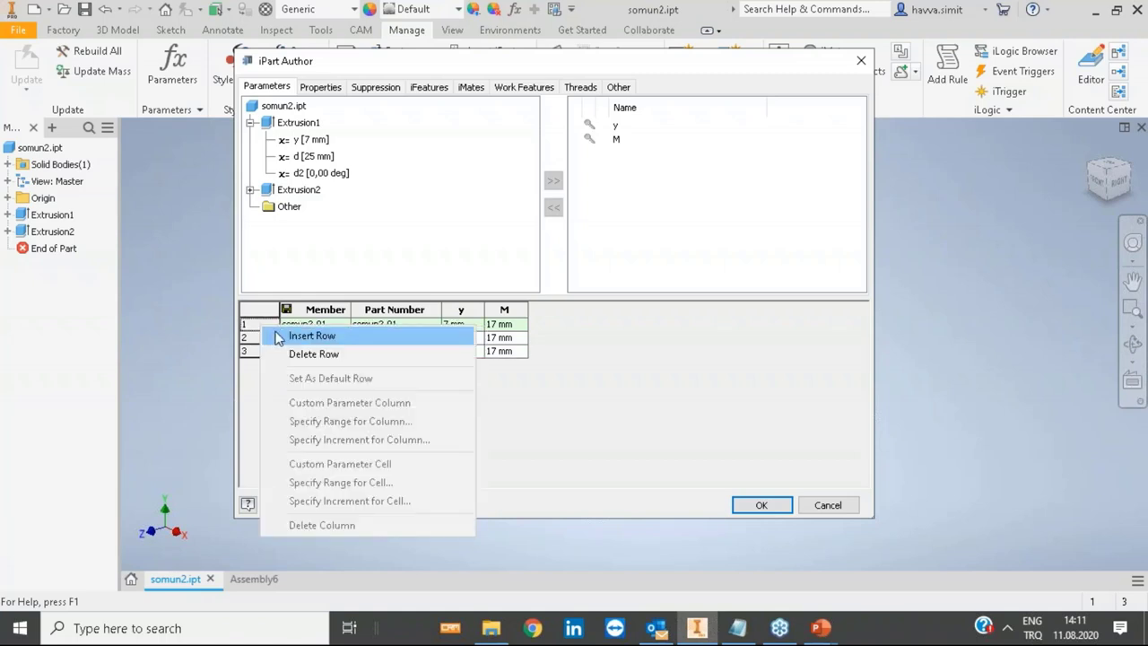
click(280, 339)
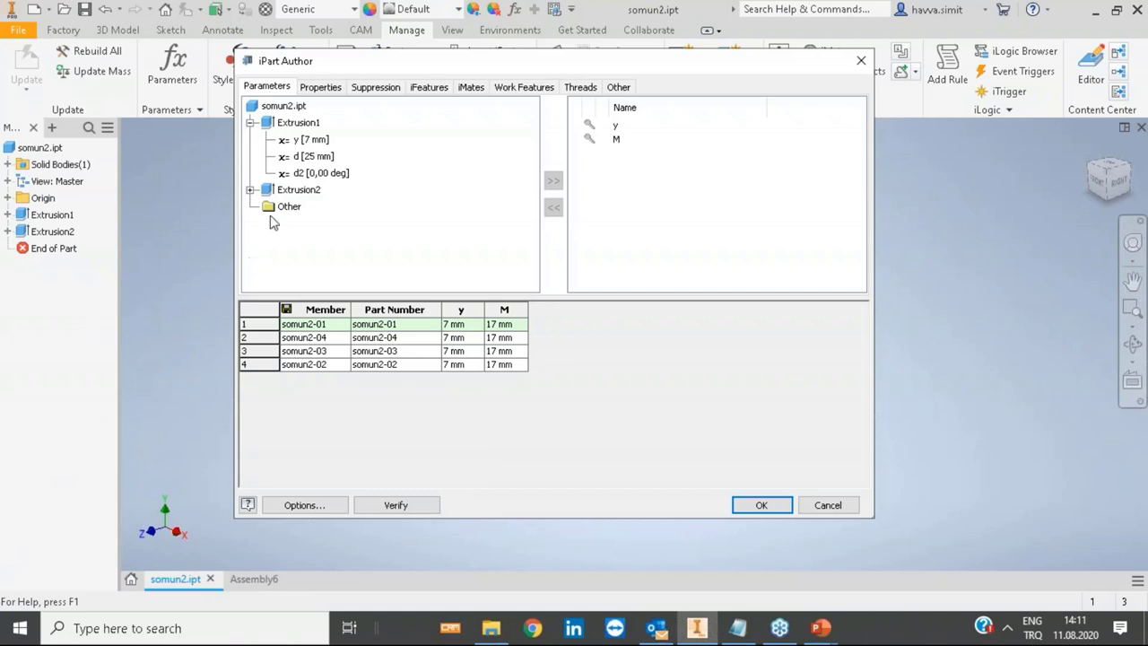
Step: Add the d parameter of Extrusion1 to the iPart table as a column
click(251, 189)
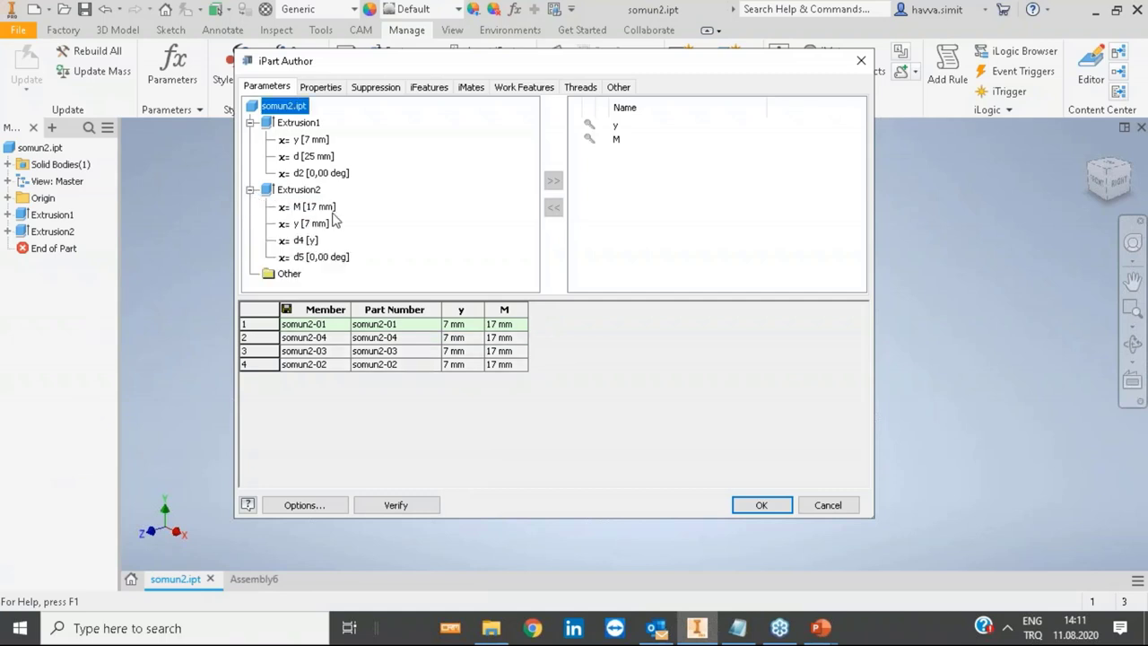
click(313, 157)
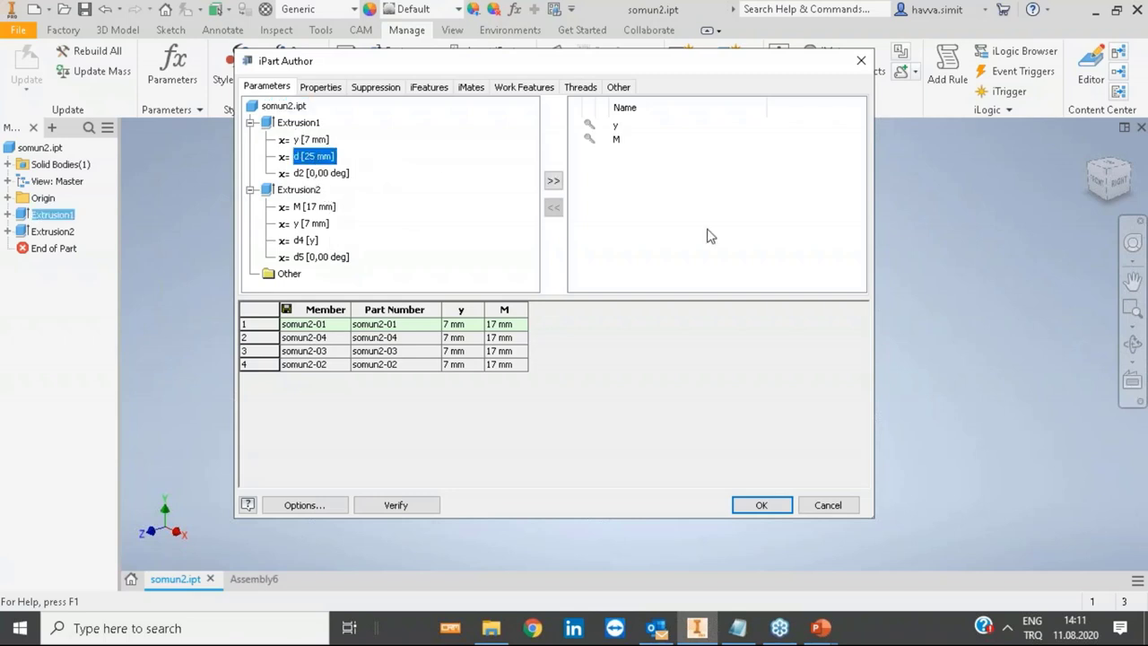
click(553, 180)
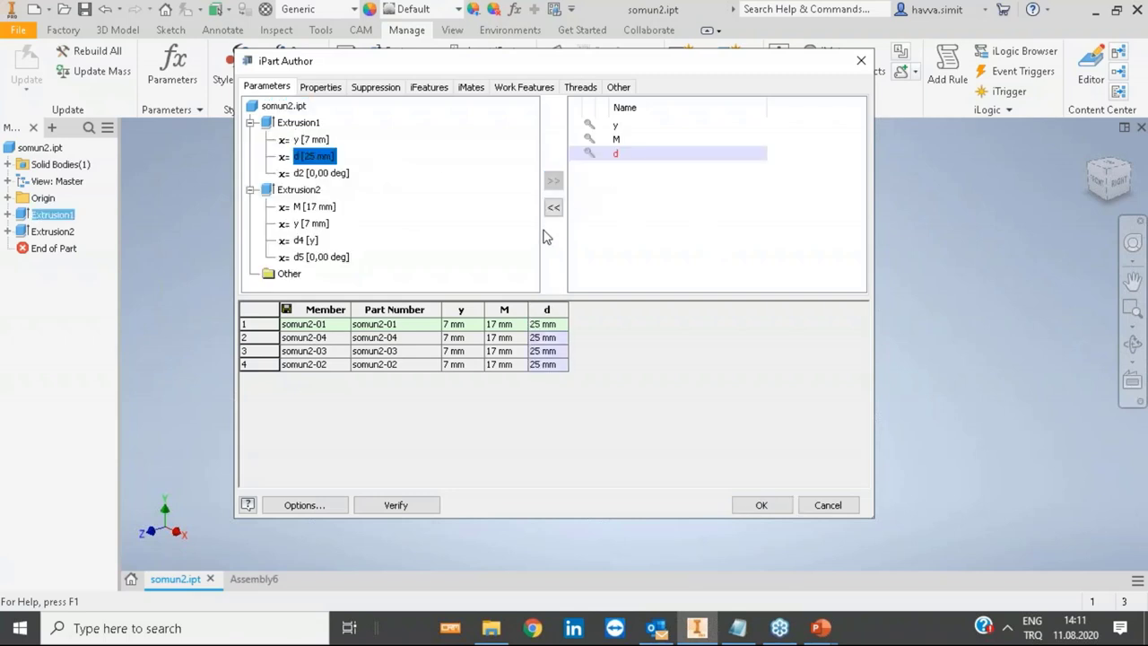
Step: Set the part number in the second row of the iPart table to somun2-02
double_click(332, 338)
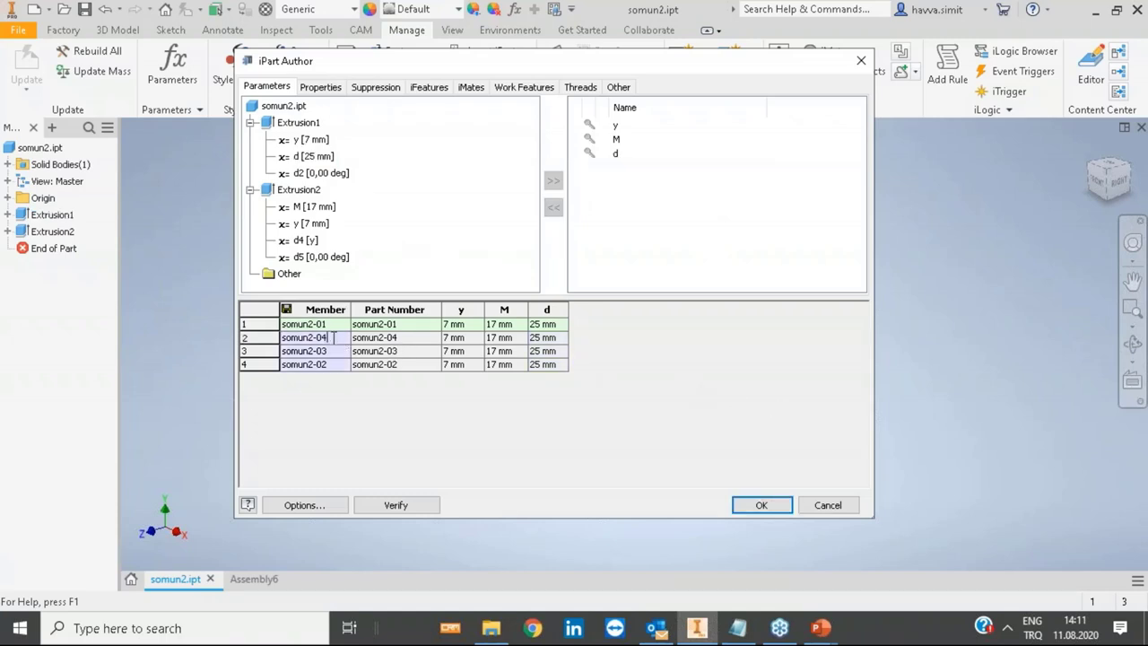
drag(334, 338, 319, 337)
double_click(400, 342)
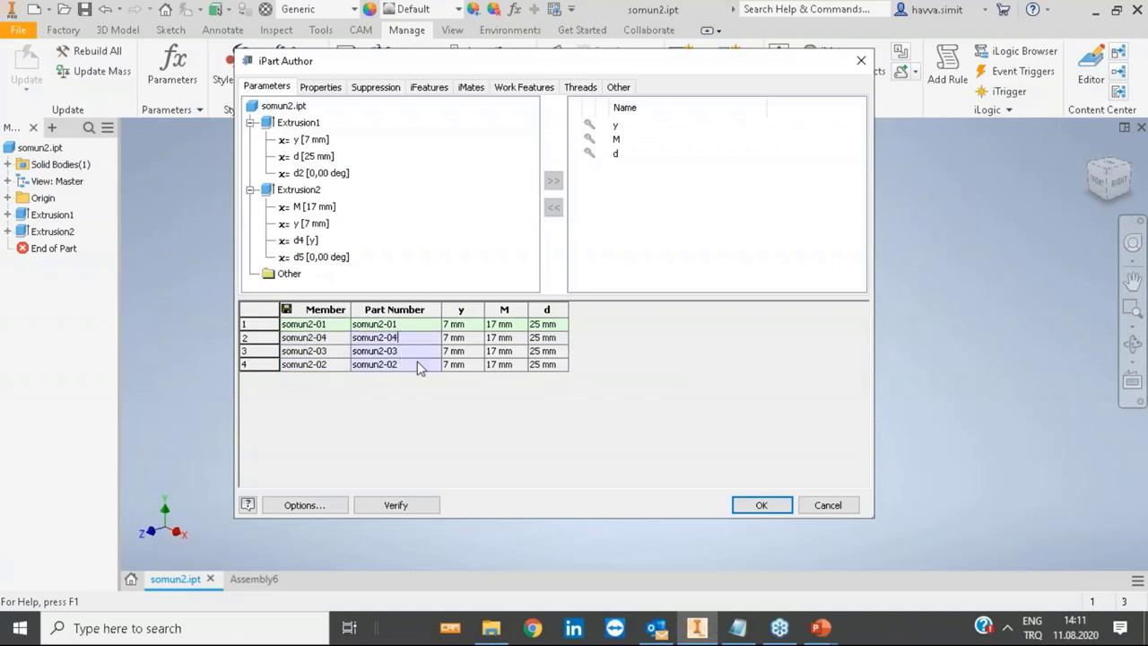
mouse_move(397, 338)
mouse_down()
mouse_move(362, 338)
mouse_move(401, 336)
mouse_move(384, 339)
mouse_up()
text(4)
Step: Widen the d column and set d to 30mm, 35mm and 40mm for rows 2, 3 and 4
click(461, 325)
mouse_move(567, 311)
mouse_down()
mouse_move(636, 311)
mouse_move(589, 311)
mouse_up()
mouse_move(684, 66)
mouse_down()
mouse_move(522, 74)
mouse_move(666, 63)
mouse_up()
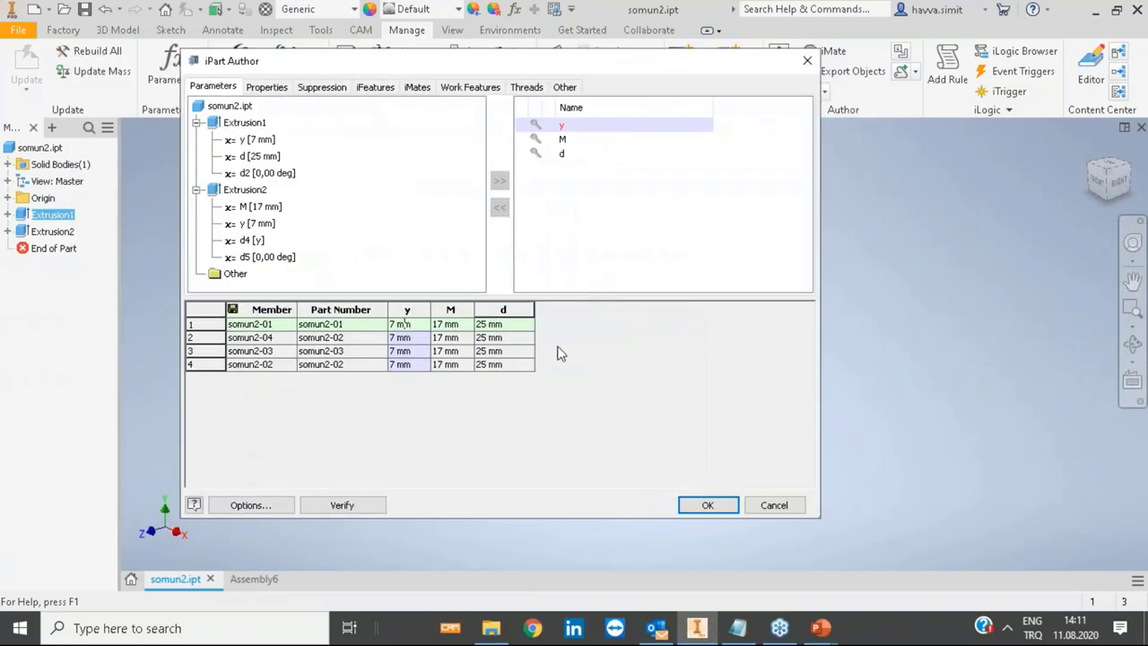
click(504, 338)
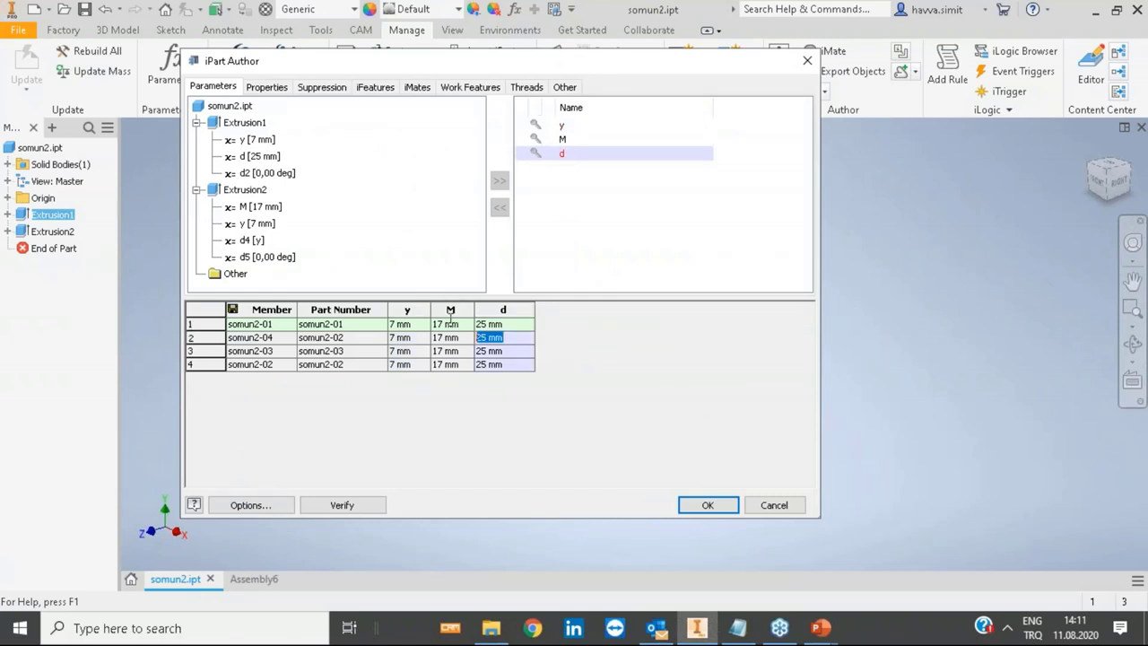
text(30mm)
click(512, 351)
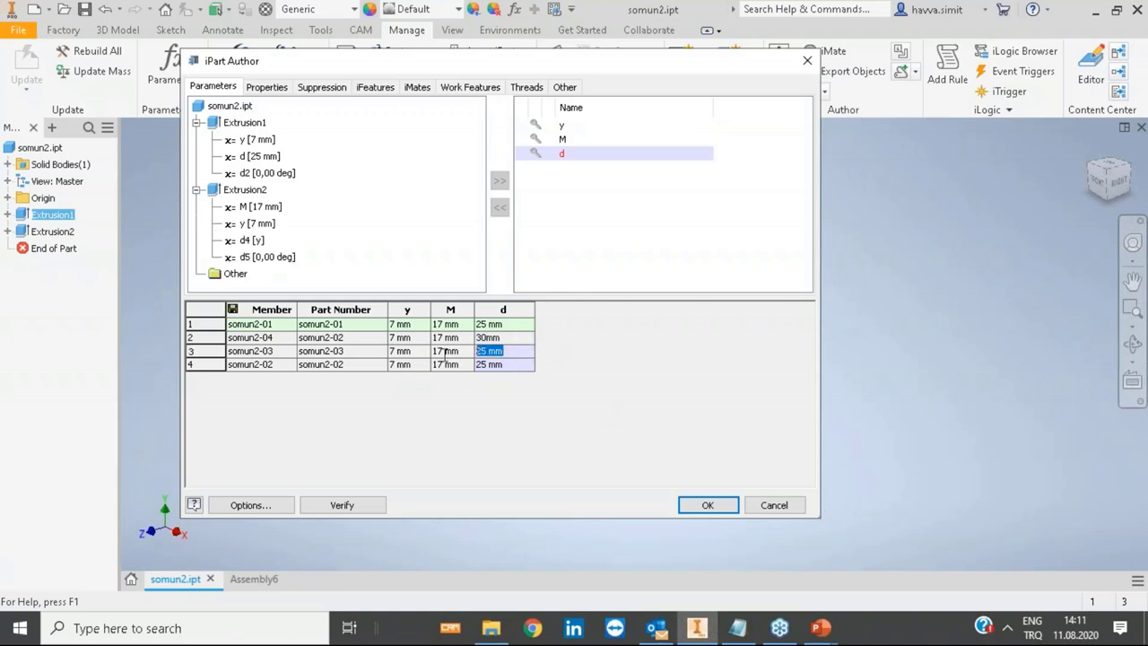
text(35mm)
click(511, 364)
text(40)
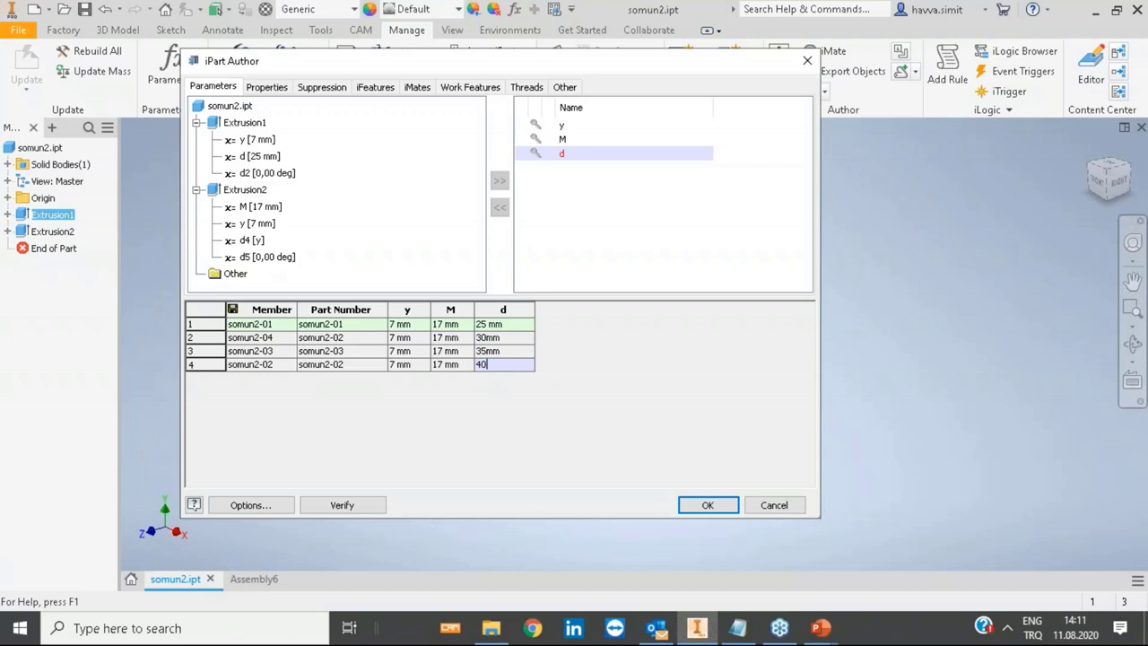
text(mm)
Step: Set M to 21mm, 23mm and 25mm for rows 2, 3 and 4 of the iPart table
click(457, 337)
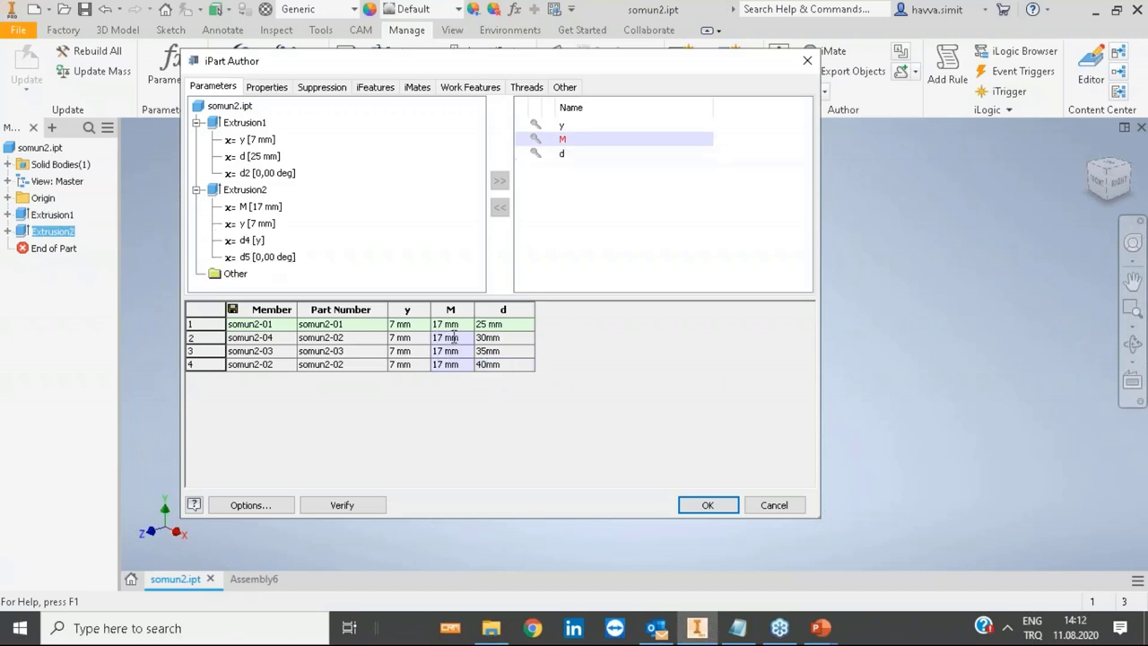
text(21mm)
click(459, 352)
click(460, 352)
text(23mm)
click(453, 365)
text(25mm)
key(Return)
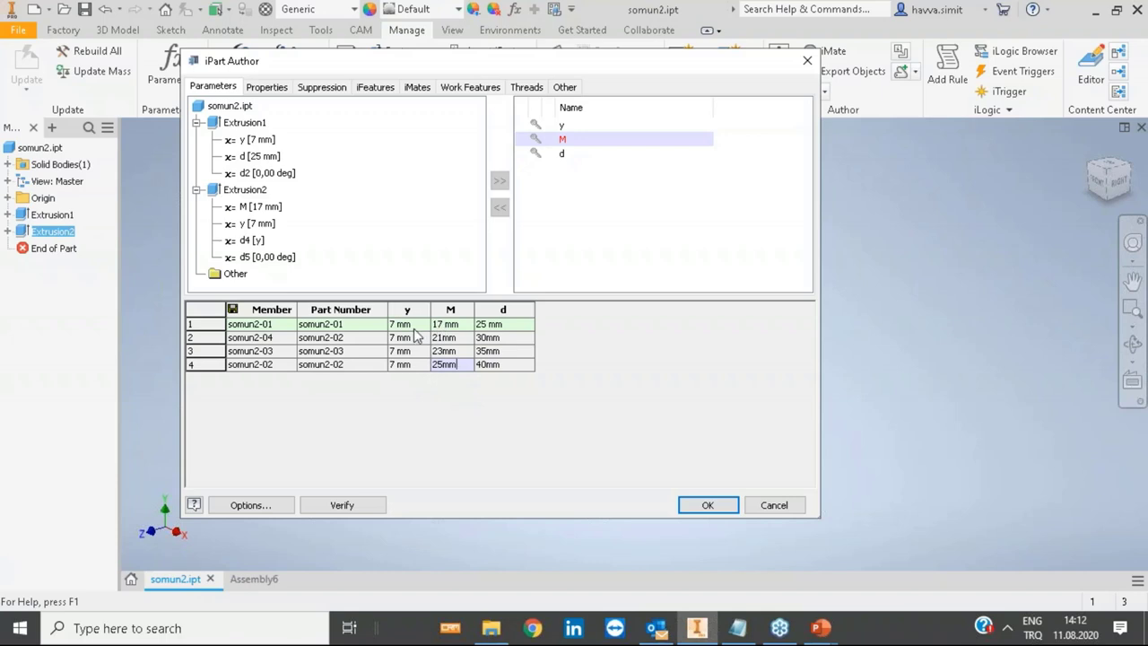
Step: Set y to 8mm, 9mm and 10 for rows 2, 3 and 4, and create the iPart
click(416, 325)
click(416, 338)
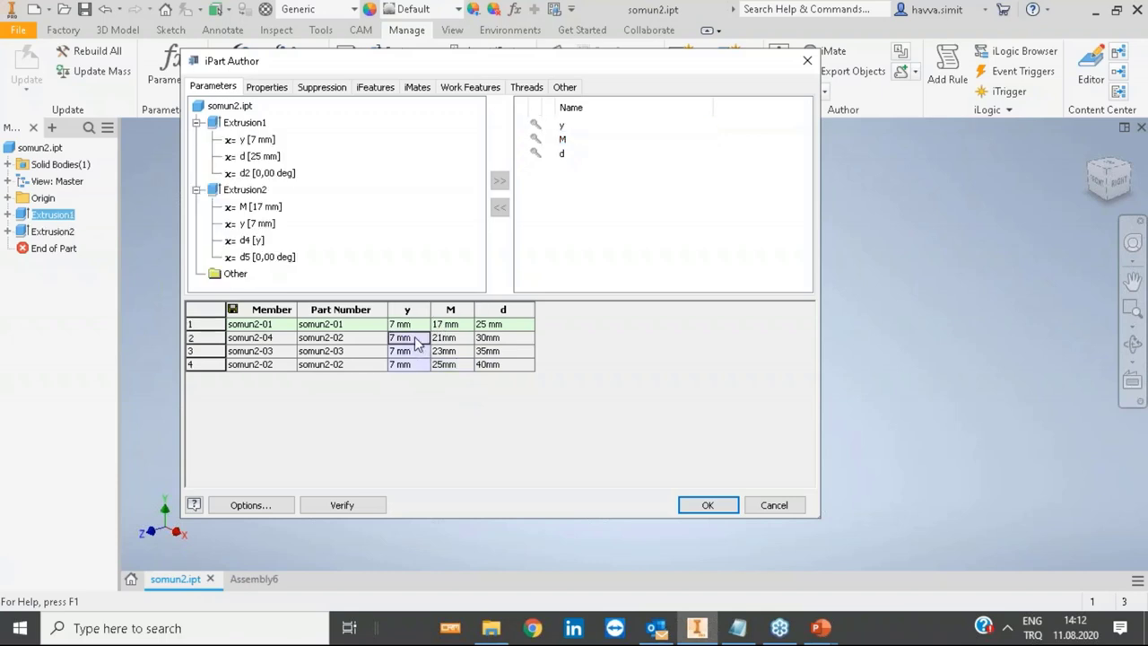
text(8)
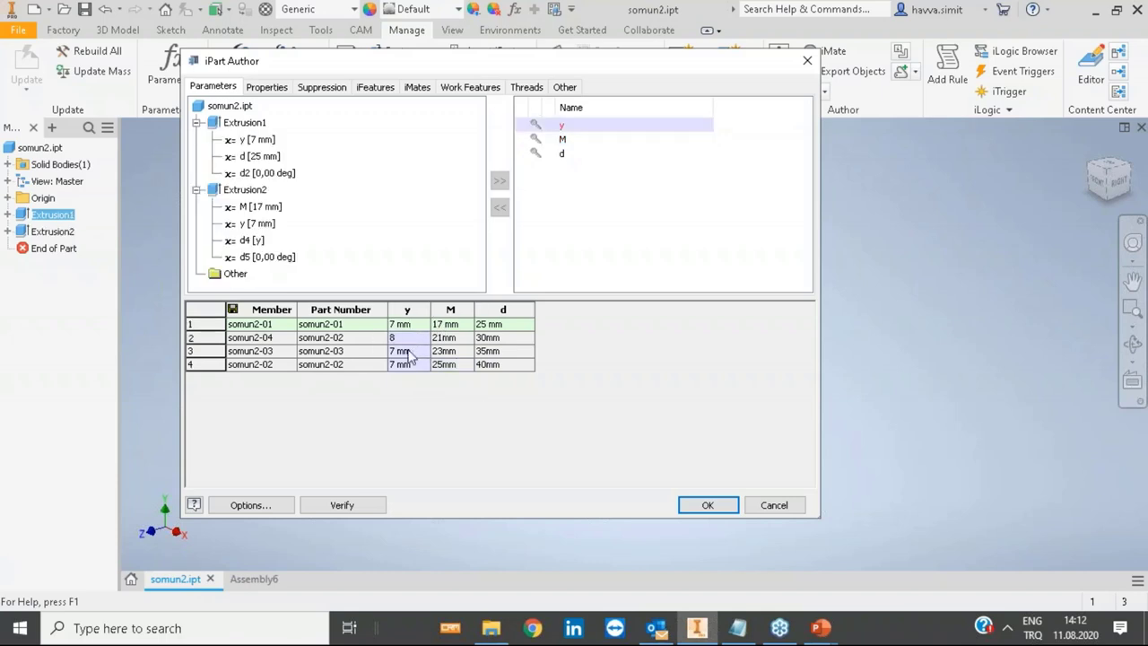
text(mm)
click(411, 352)
drag(410, 352, 327, 368)
text(9mm)
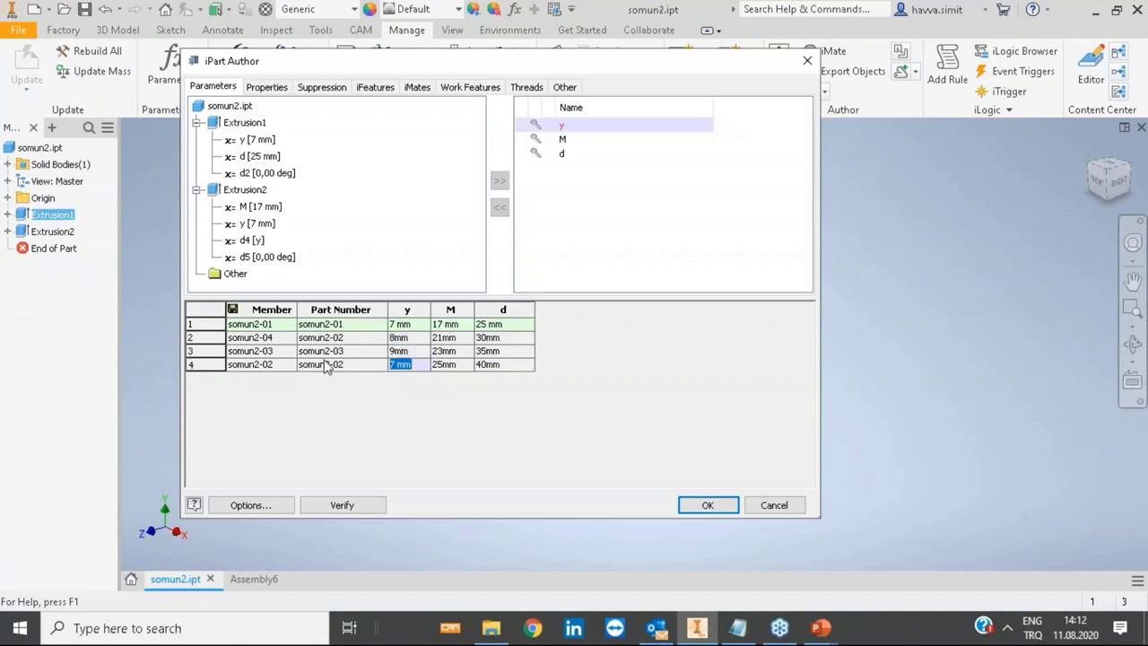
text(10)
click(722, 504)
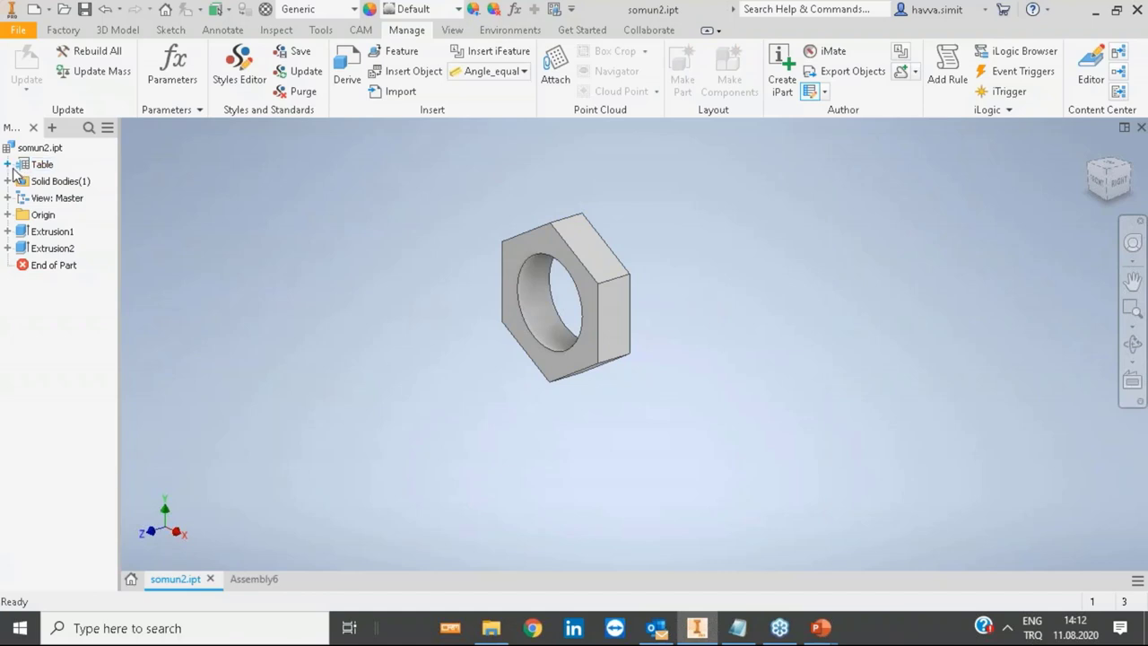
Step: Inspect the members listed in the iPart table and look into Sketch1 of Extrusion1
click(7, 165)
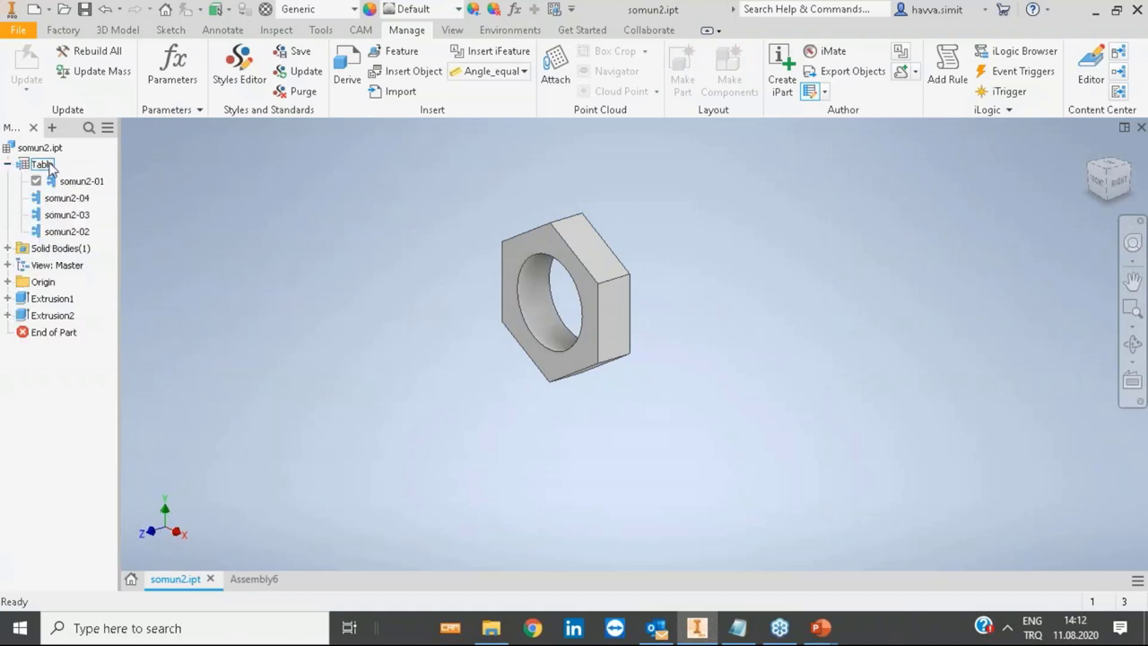
click(73, 182)
click(7, 299)
click(59, 315)
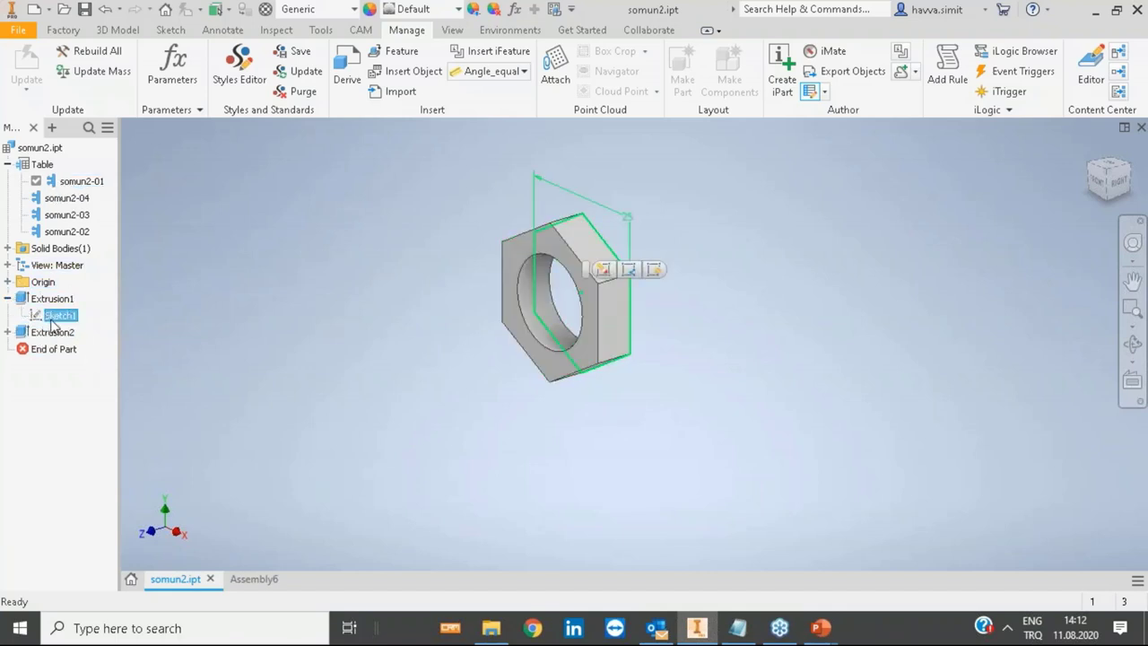
double_click(640, 287)
key(ctrl+z)
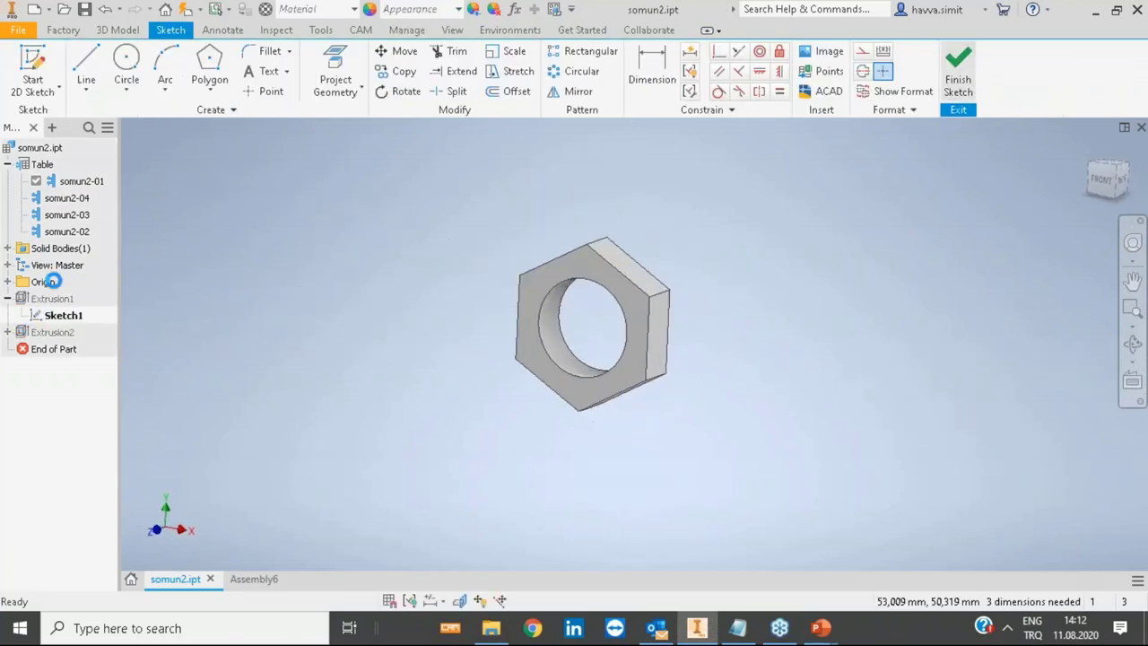
Step: Activate the iPart members somun2-04, somun2-03 and somun2-02 to compare the nut sizes, and finish with somun2-01 active
double_click(83, 182)
double_click(85, 198)
double_click(82, 199)
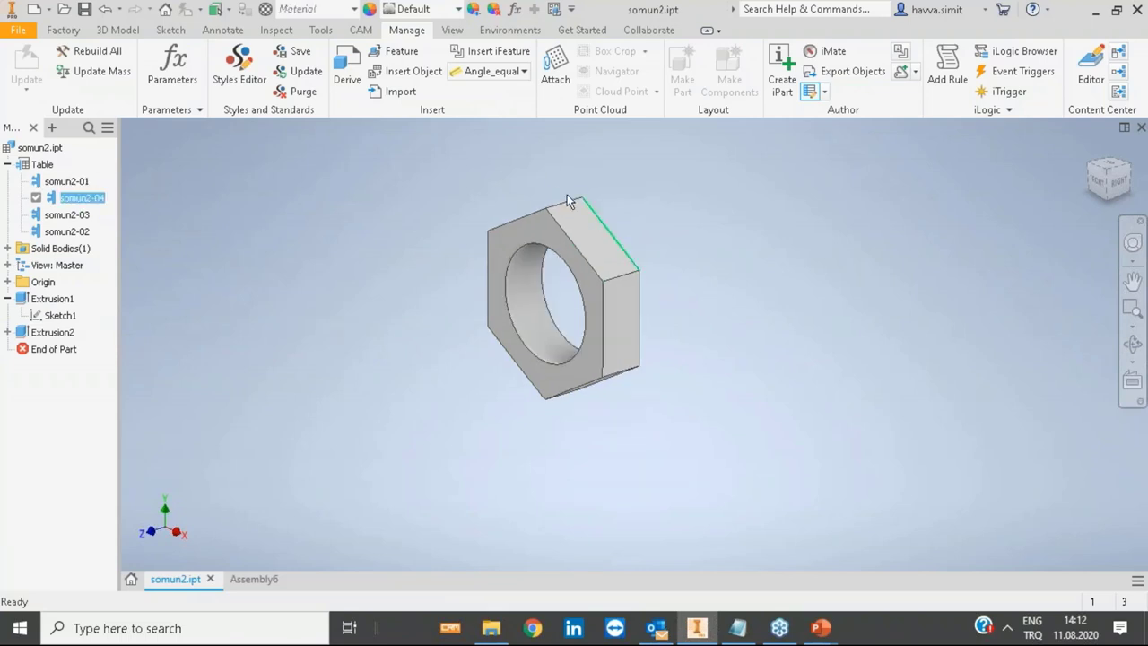
double_click(67, 215)
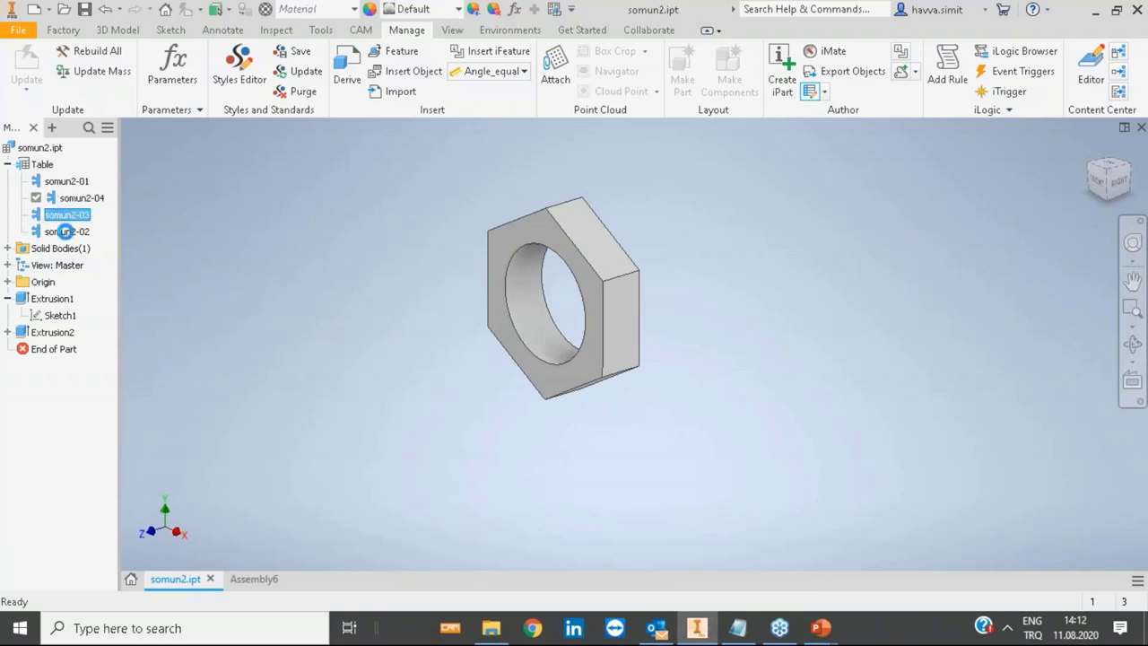
double_click(66, 231)
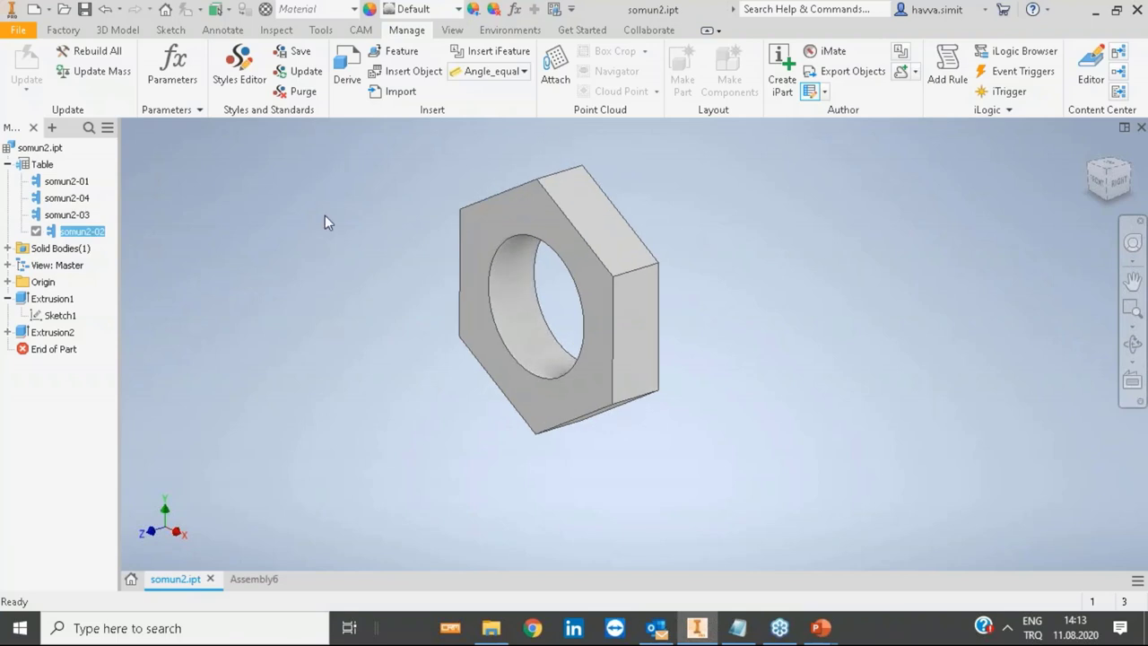
click(85, 182)
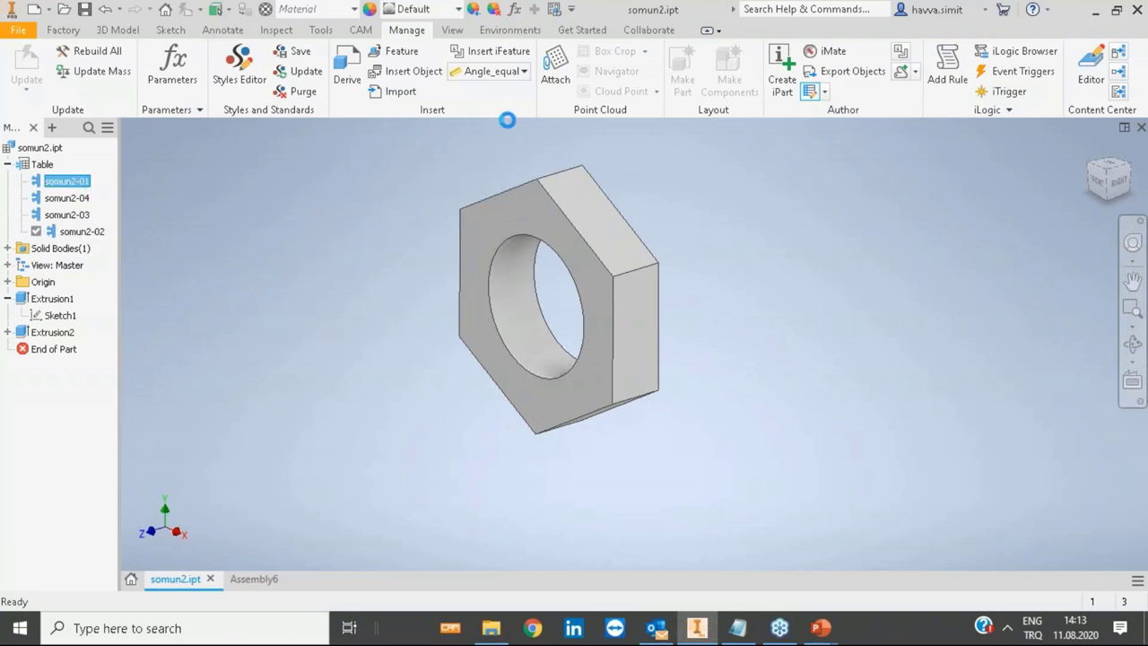
key(Escape)
double_click(67, 197)
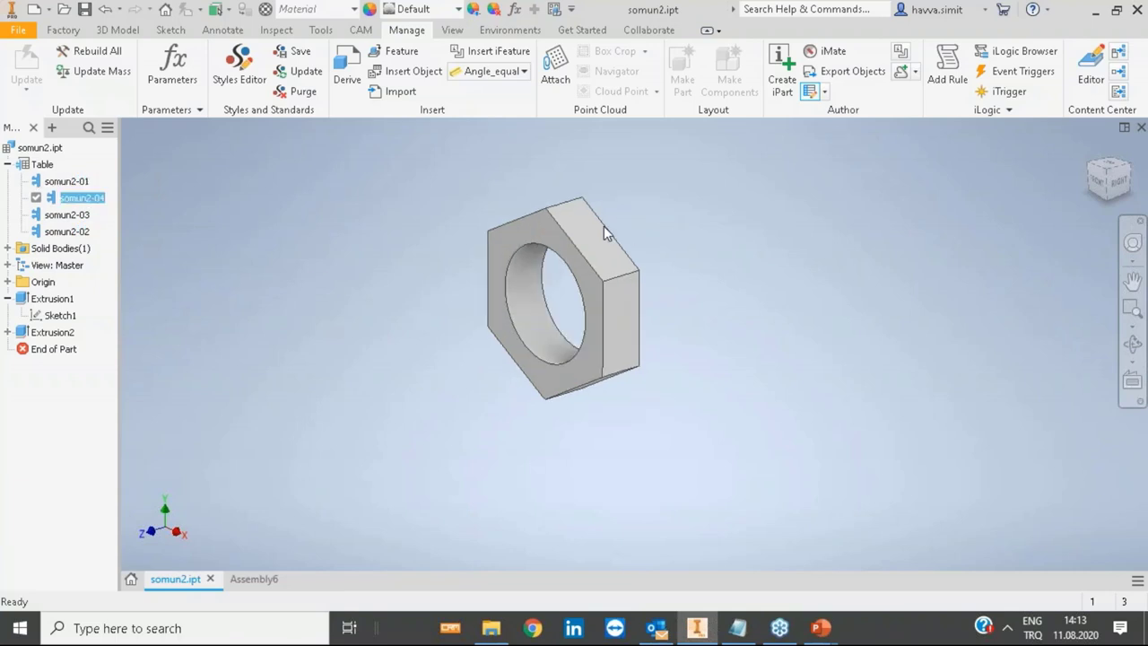
double_click(70, 182)
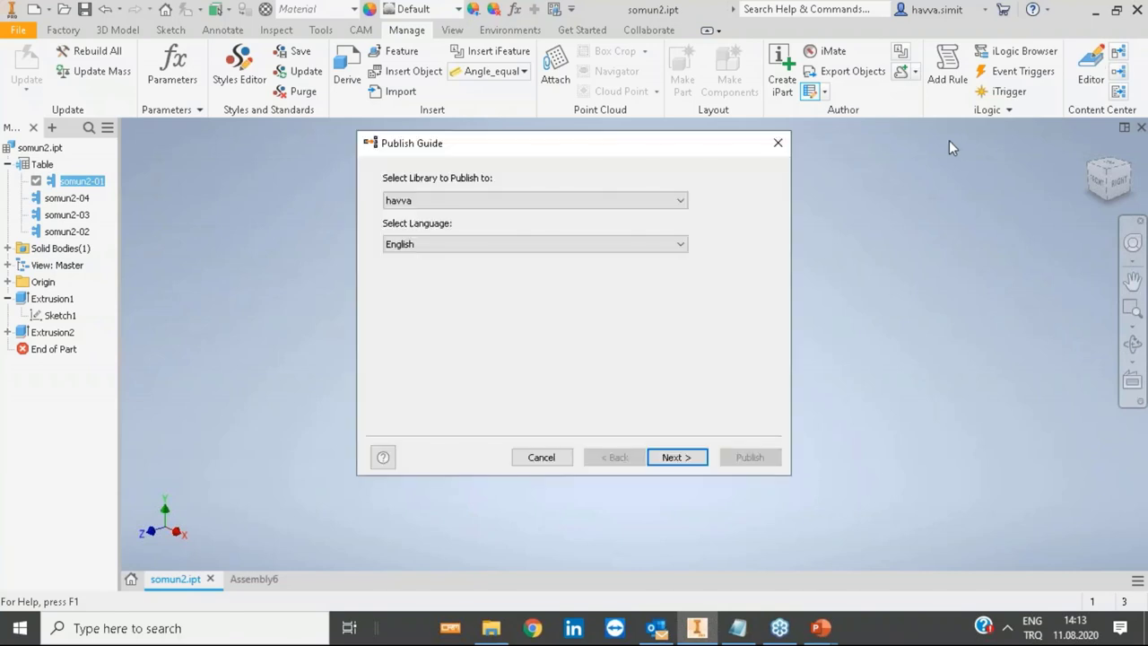
Step: Try to publish the nut to the second custom library in English, under the Somun2 category of Fasteners
click(533, 207)
click(478, 218)
click(692, 455)
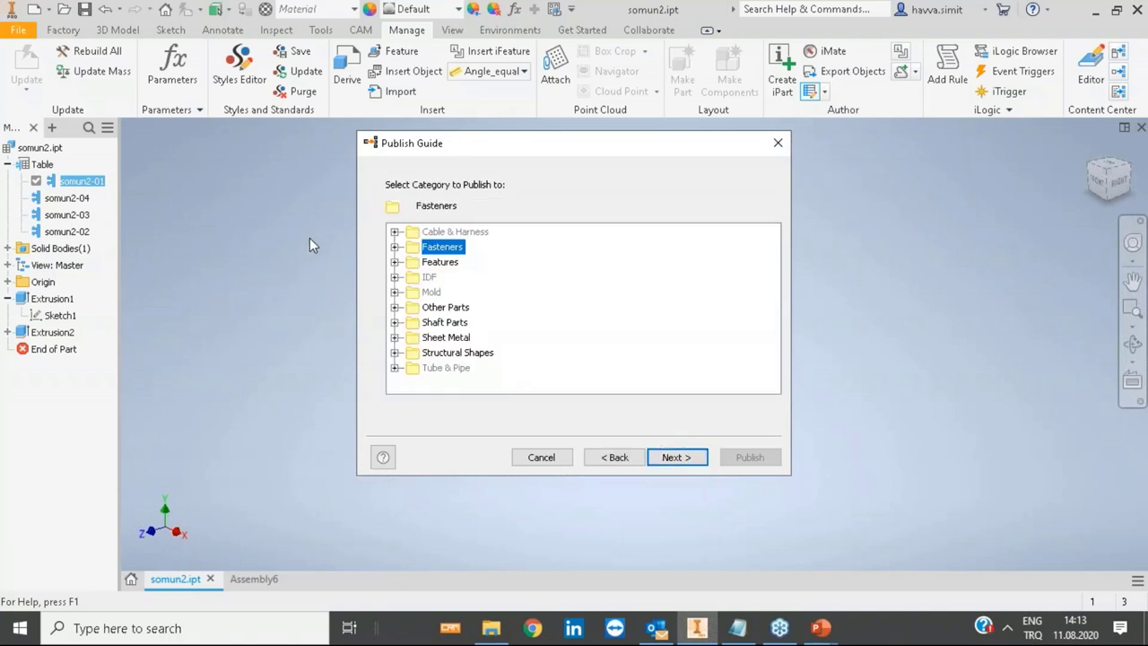
click(395, 246)
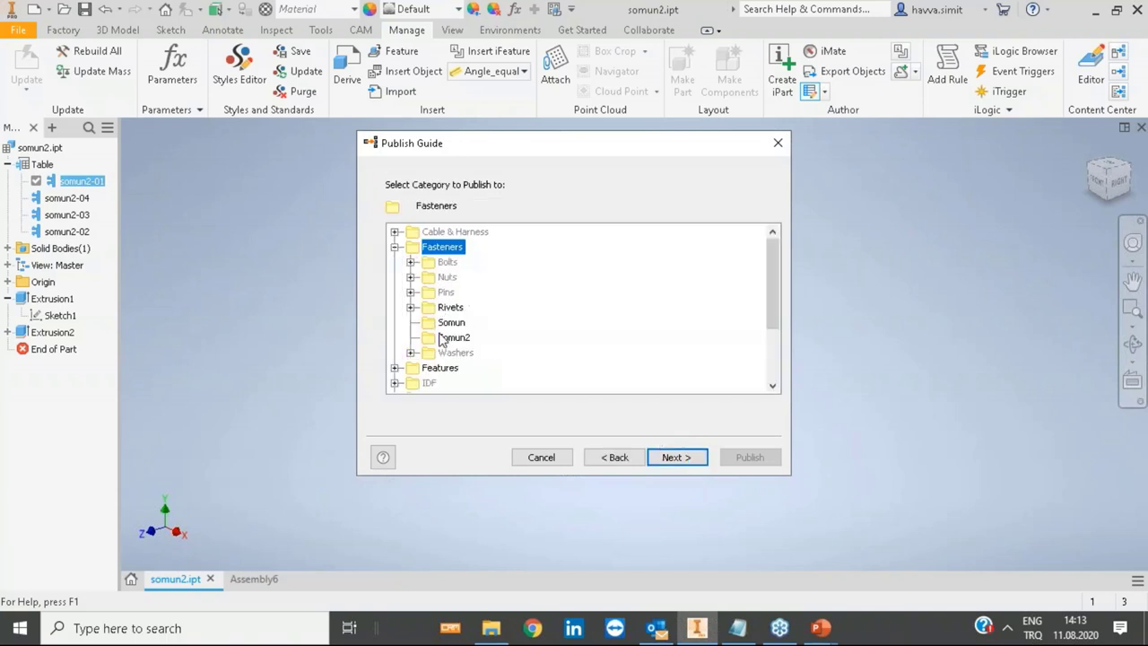
click(441, 339)
click(688, 458)
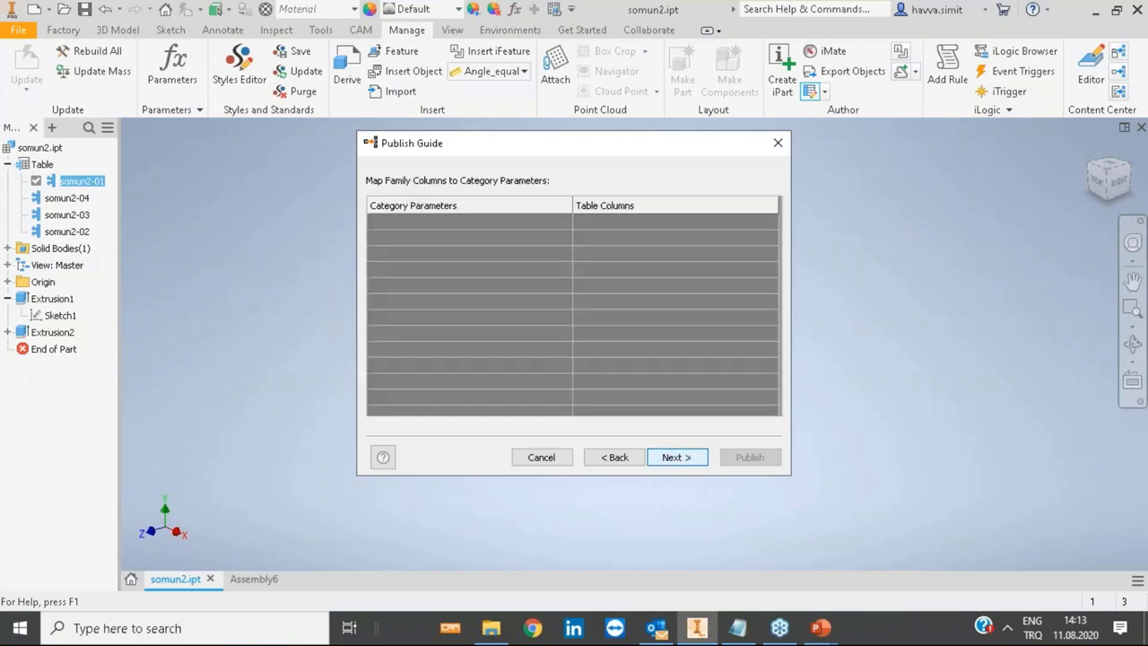
click(672, 457)
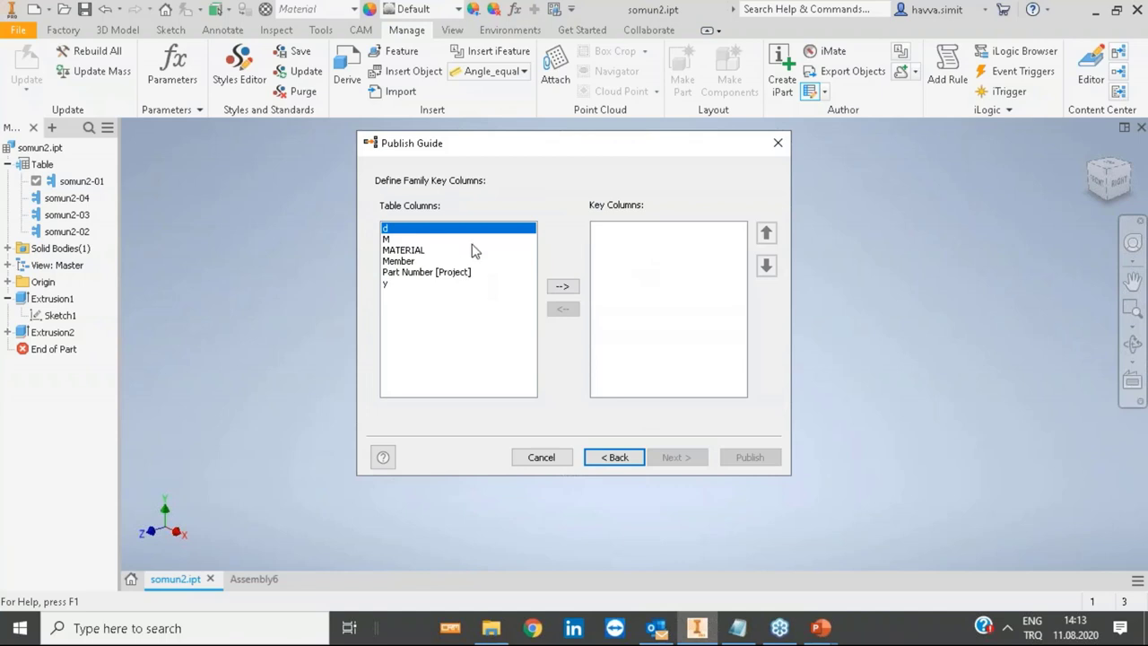
Step: Try M as the family key column with somun2 as family and folder name, decline reusing the folder and cancel publishing
click(393, 237)
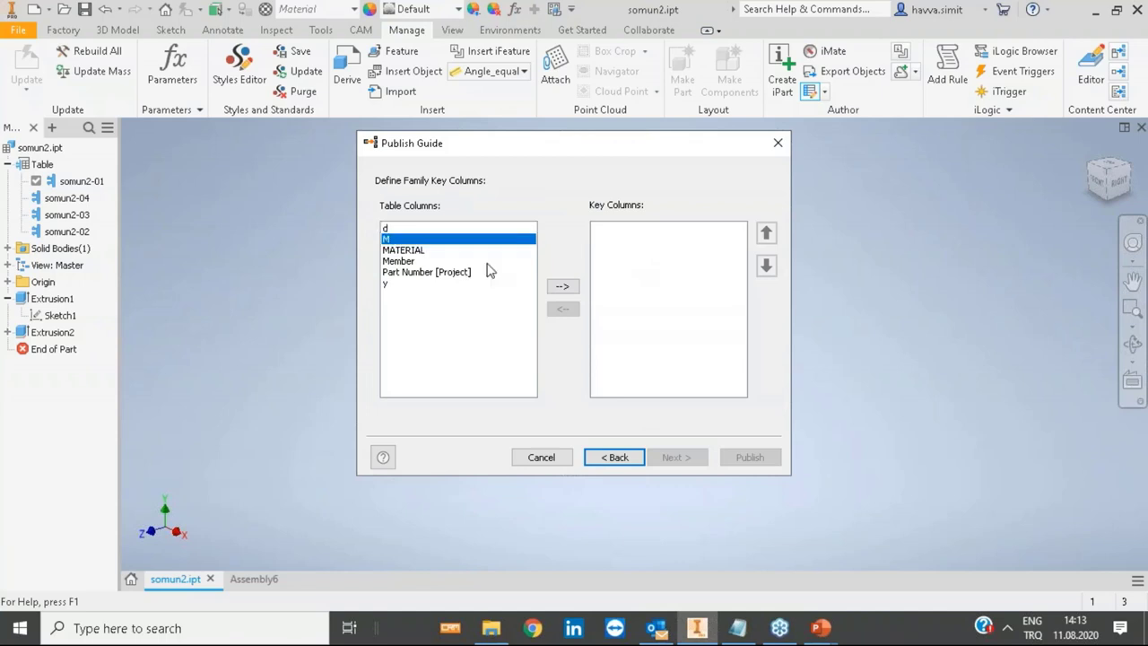
click(563, 286)
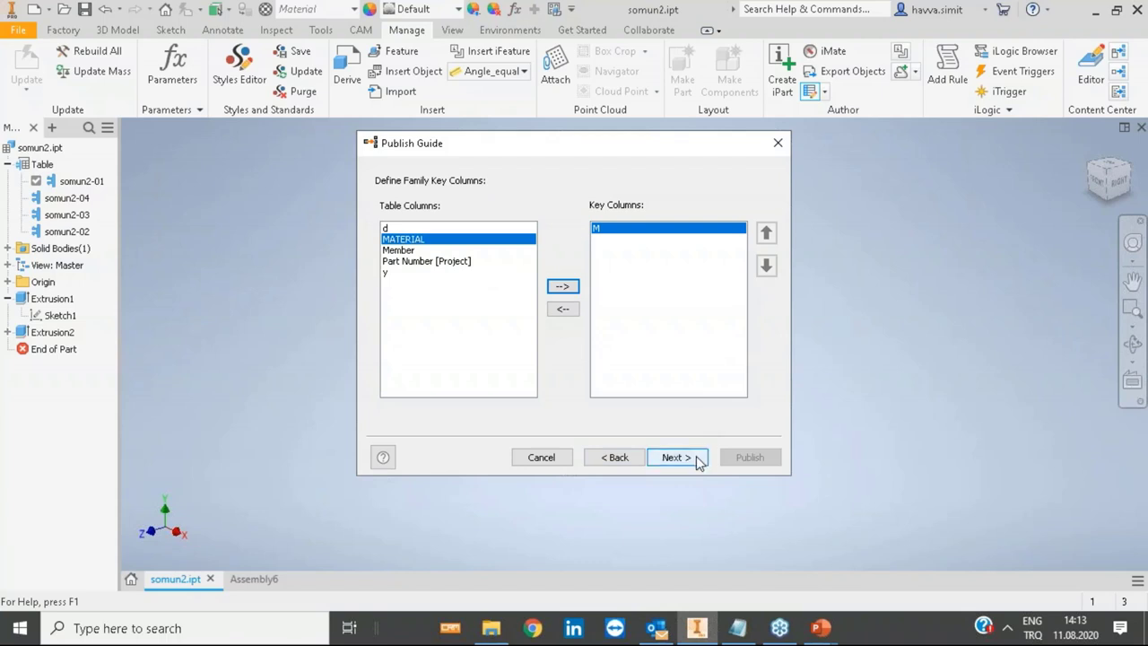
click(668, 455)
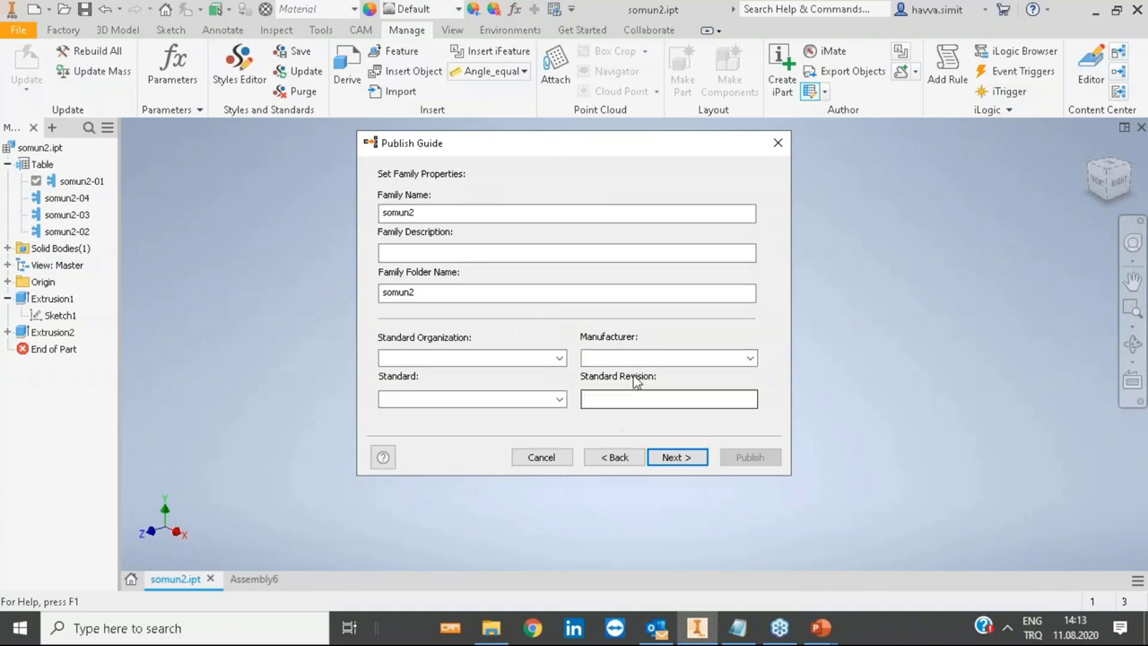
click(617, 399)
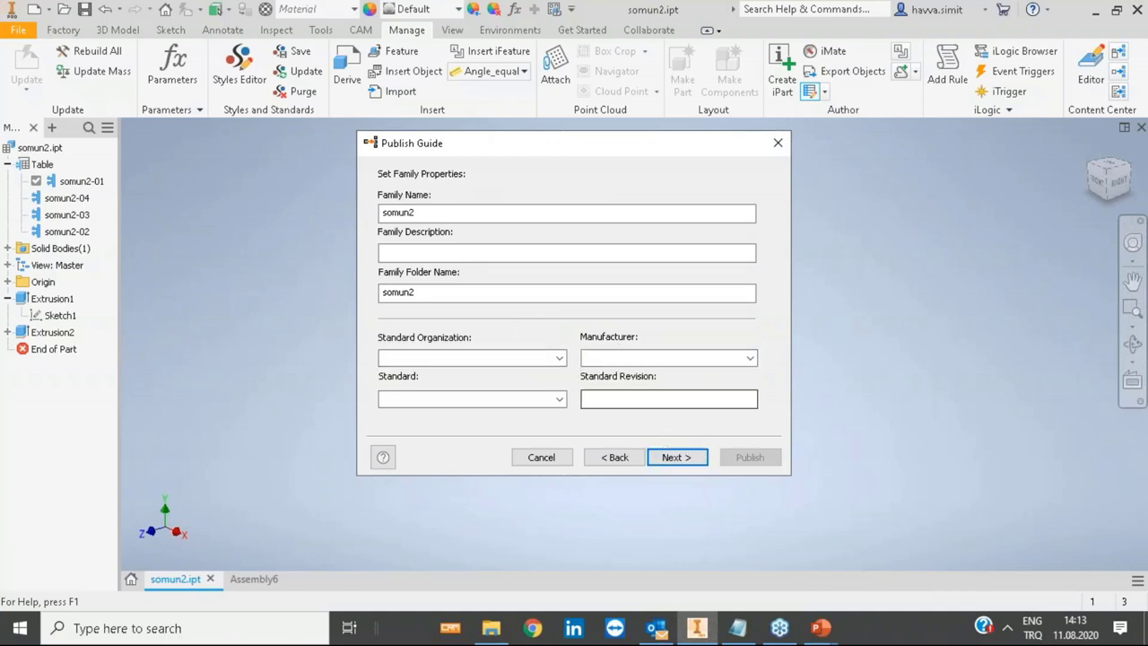
click(677, 457)
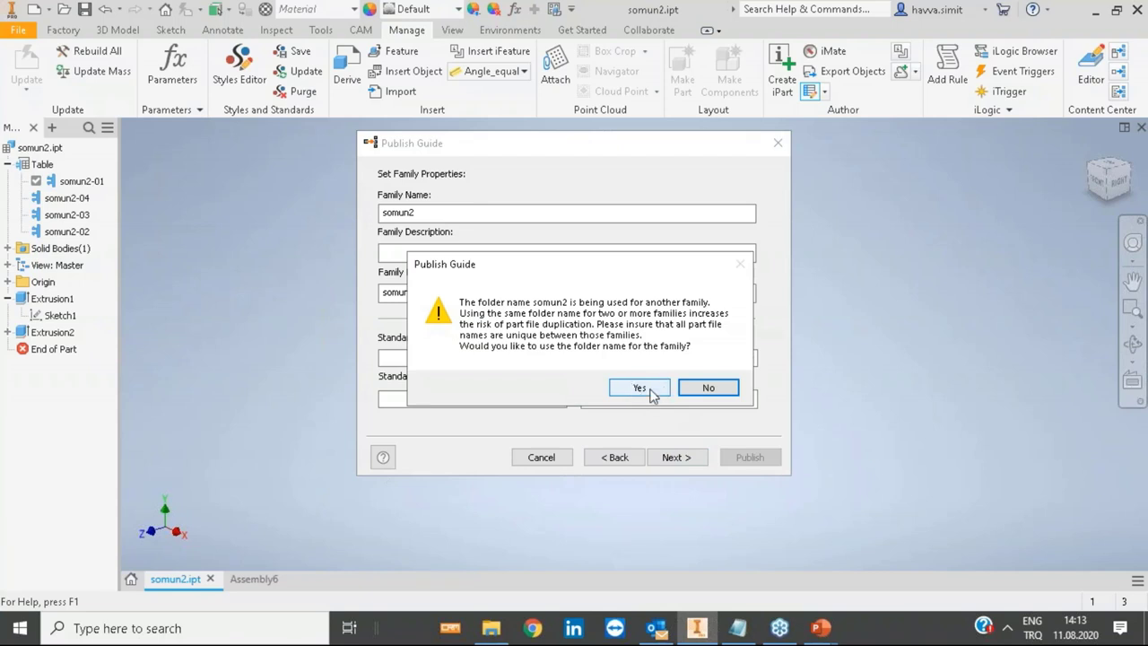
click(707, 388)
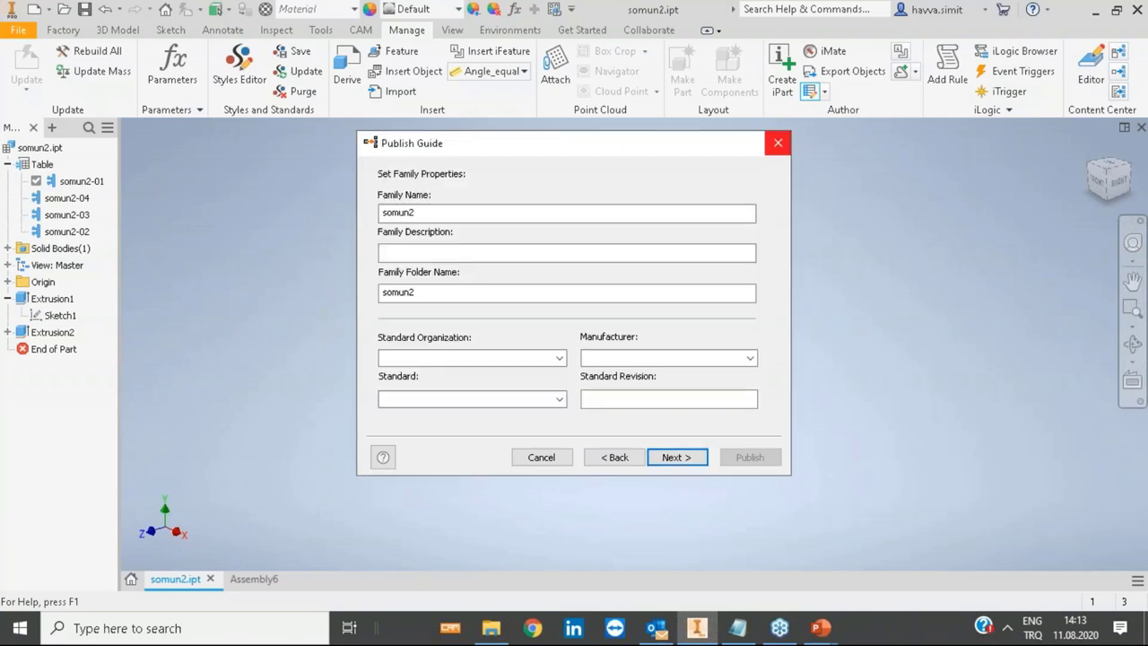
click(780, 142)
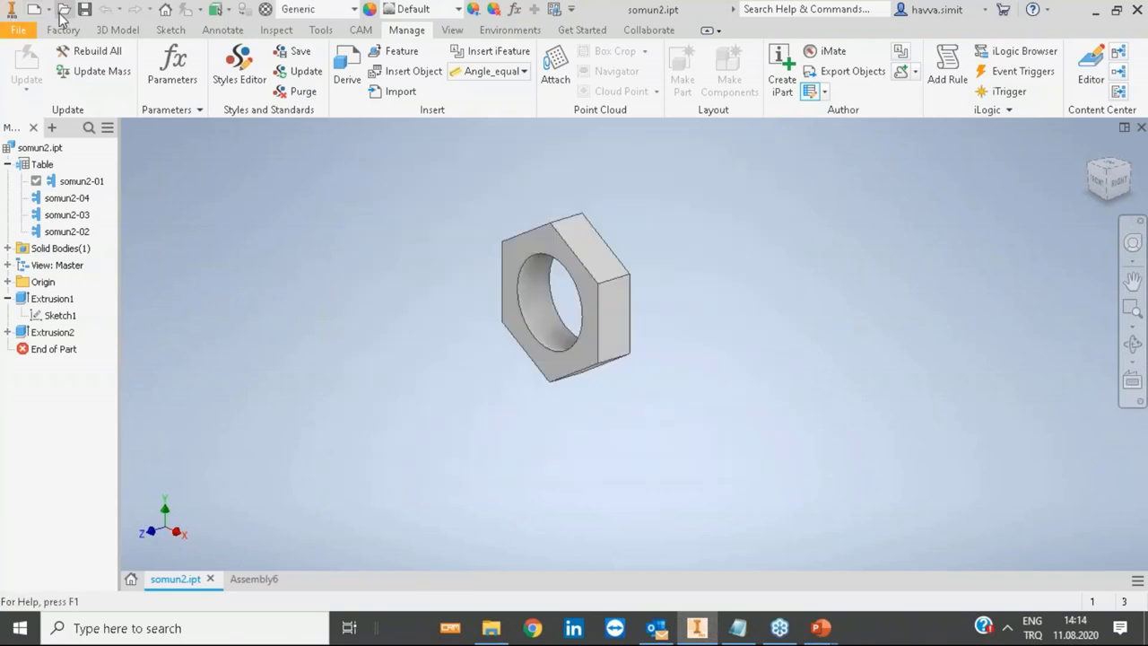
Step: Save a copy of the iPart as somun3.ipt in the Webinar Ornek folder
click(18, 29)
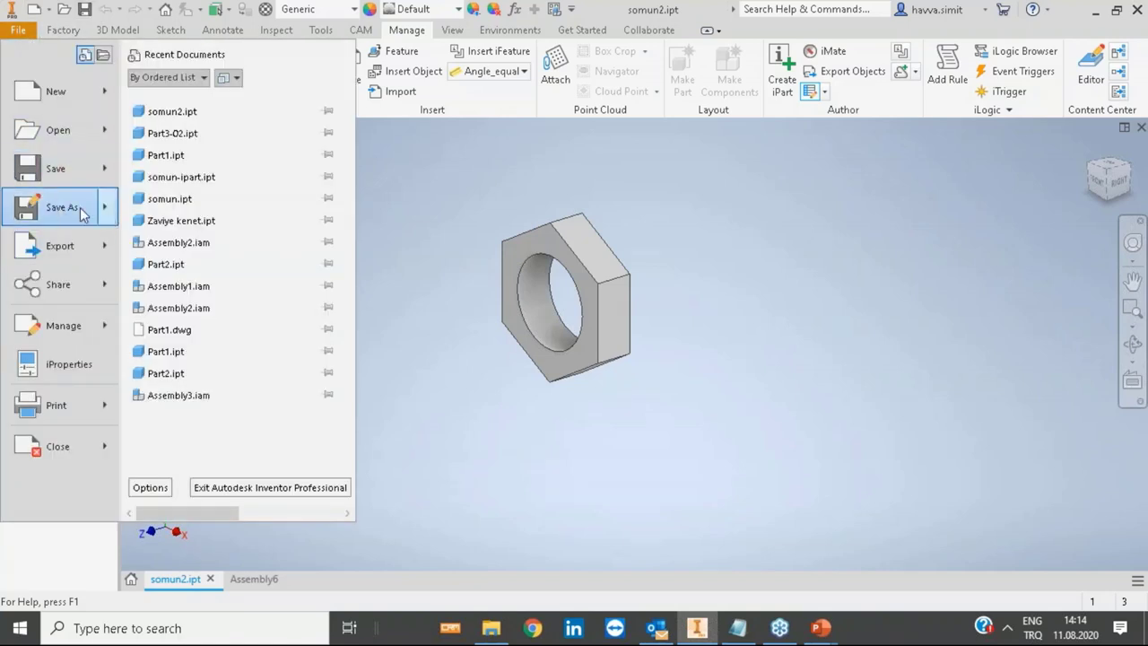
mouse_move(106, 210)
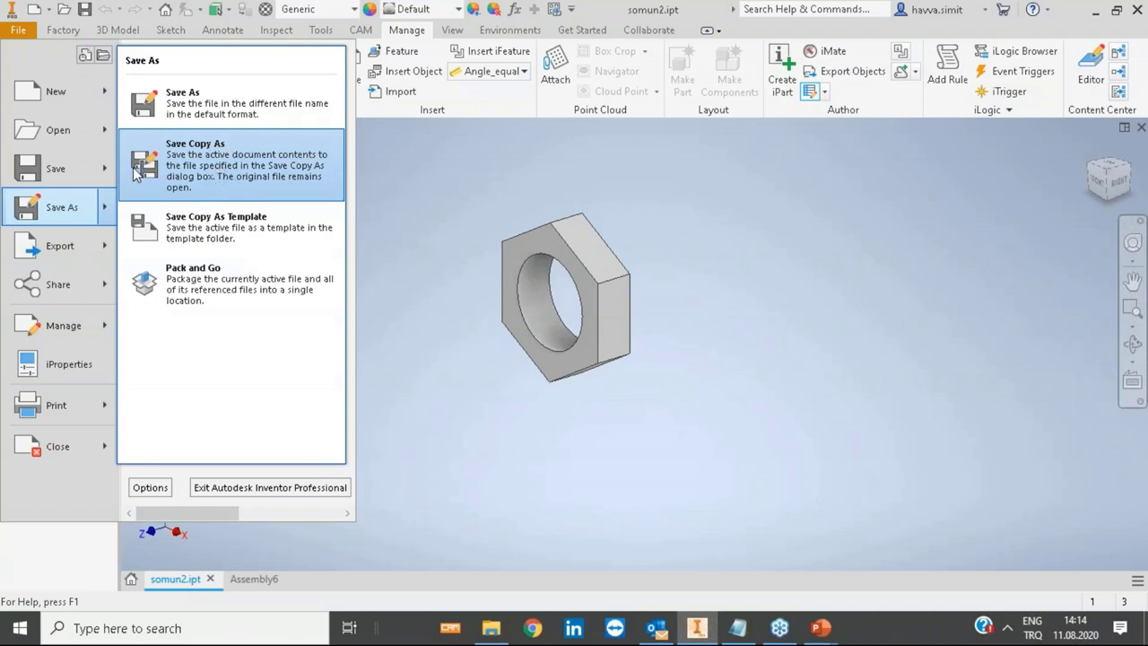
click(209, 178)
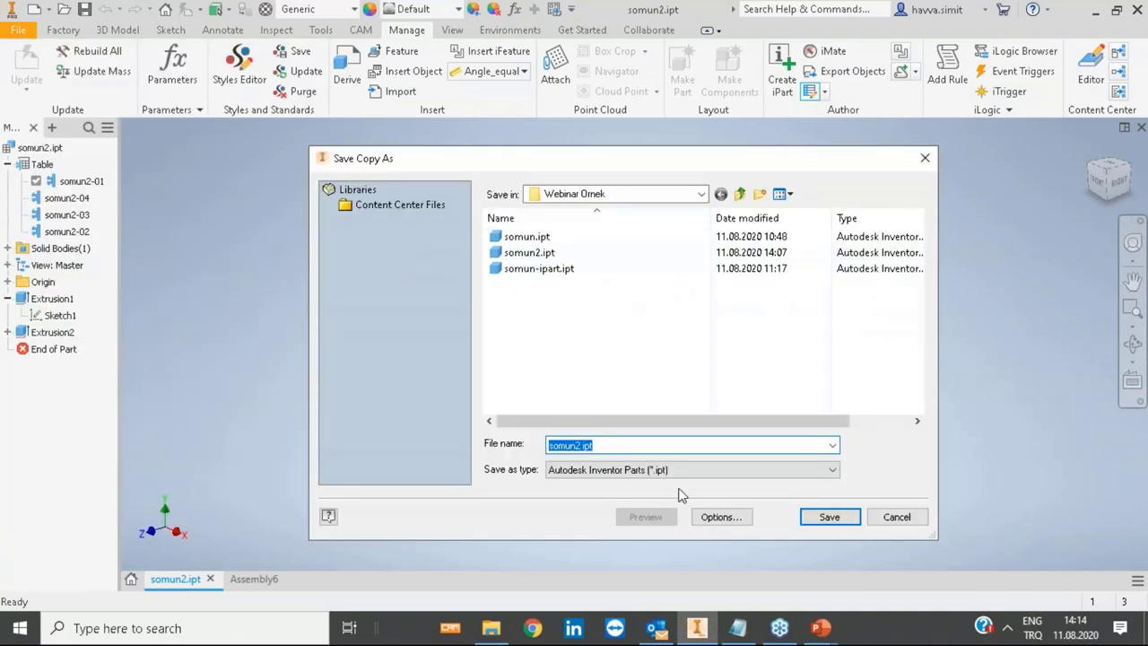
text(somu)
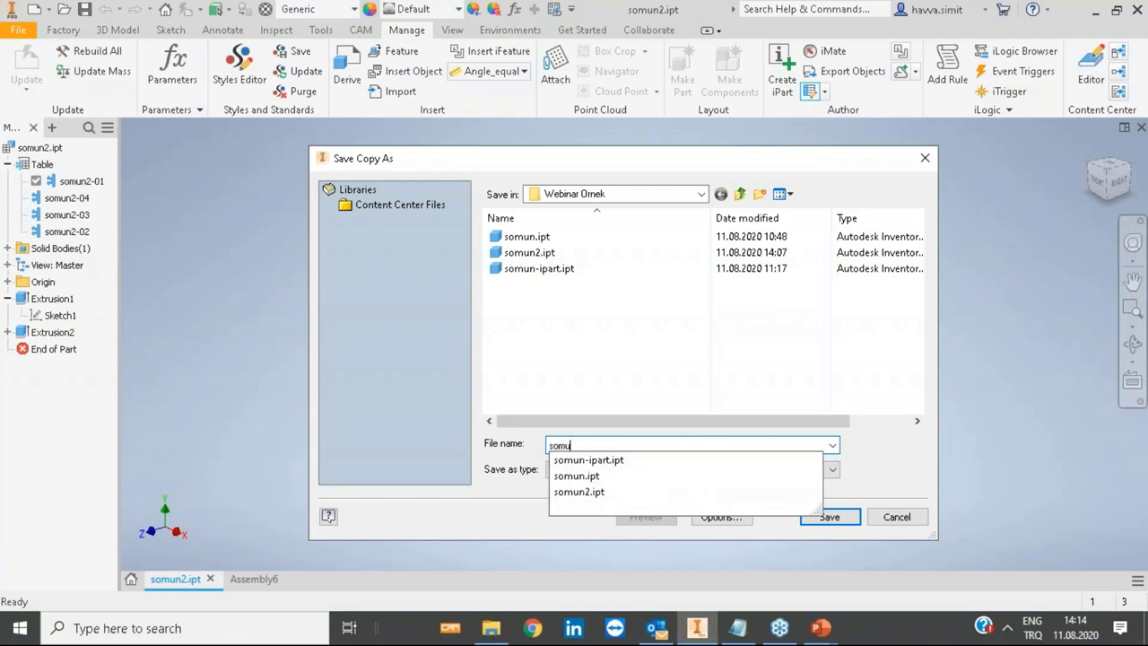
text(3)
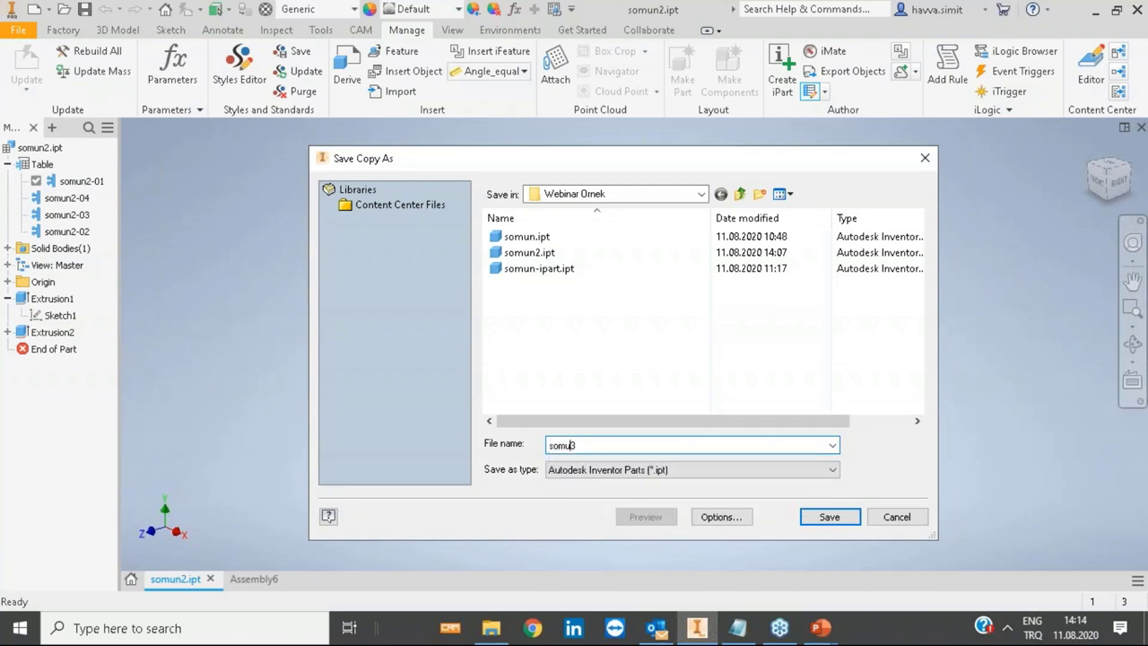
click(831, 519)
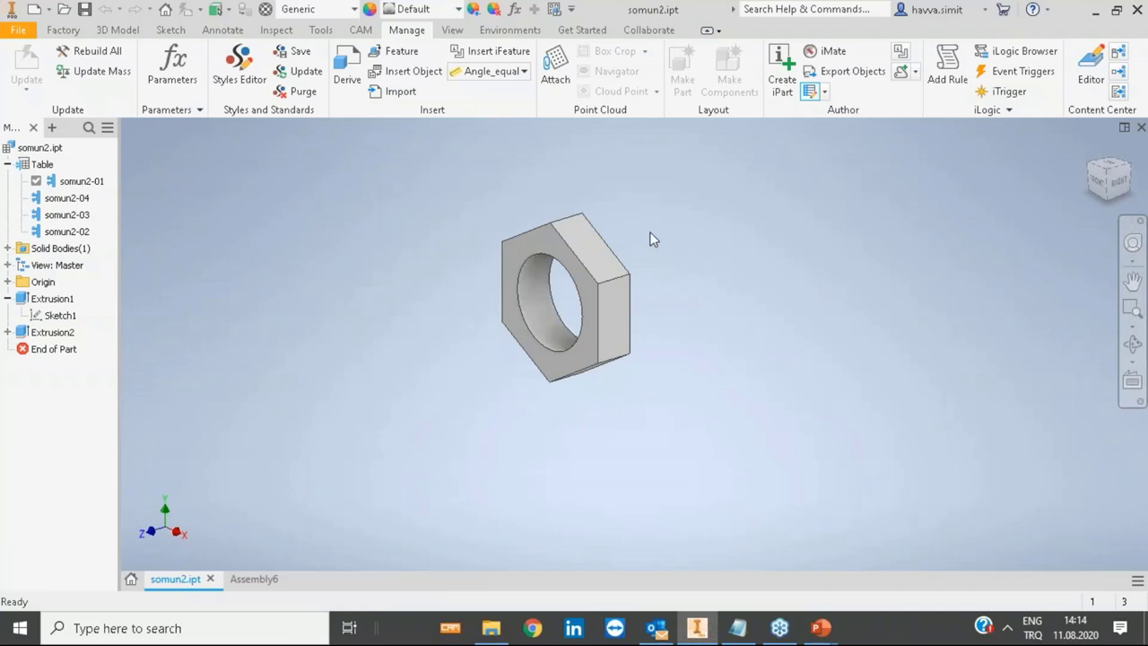
Step: Open somun3.ipt from the Webinar Ornek folder on the Desktop
click(63, 9)
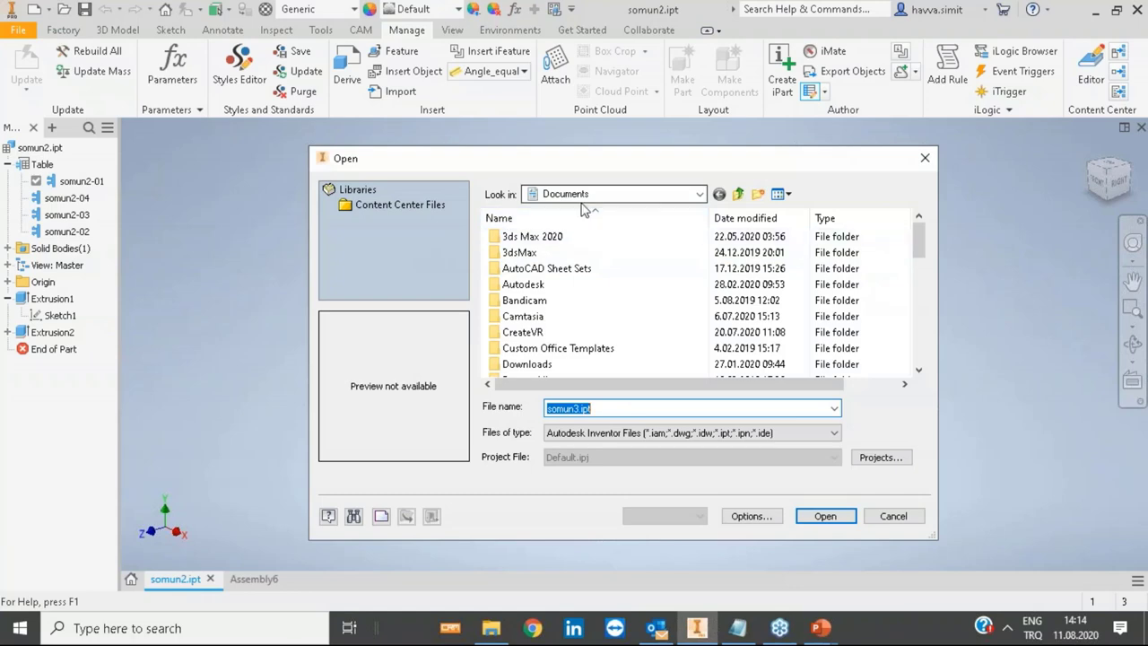
click(583, 193)
click(575, 238)
scroll(568, 290, down, 5)
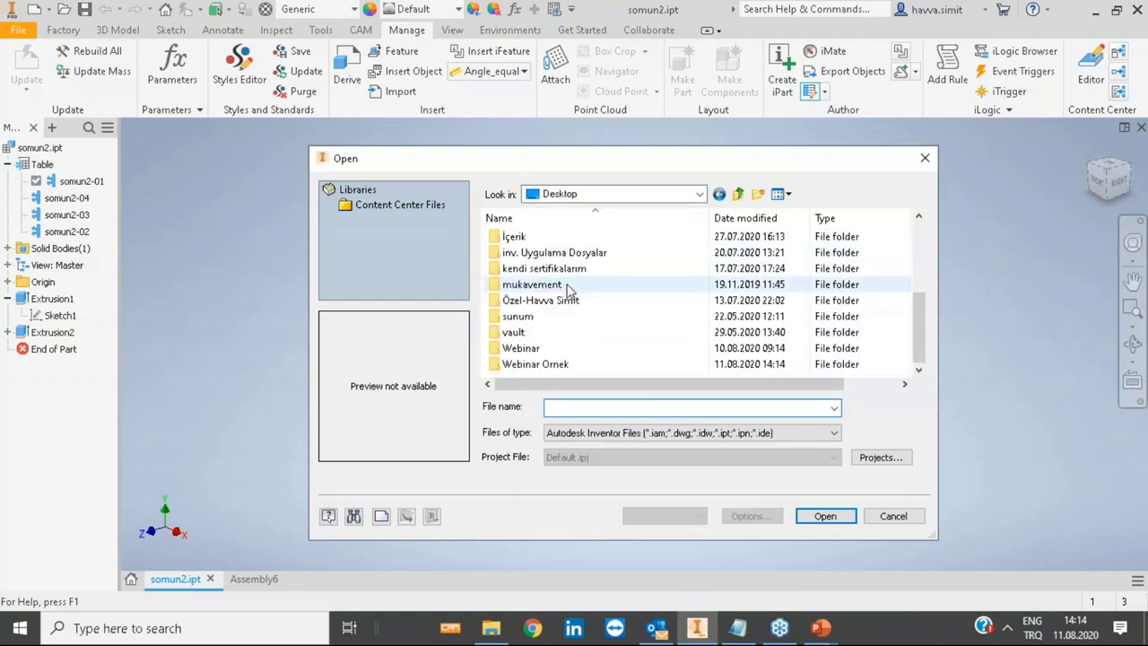
double_click(538, 365)
click(529, 252)
click(825, 517)
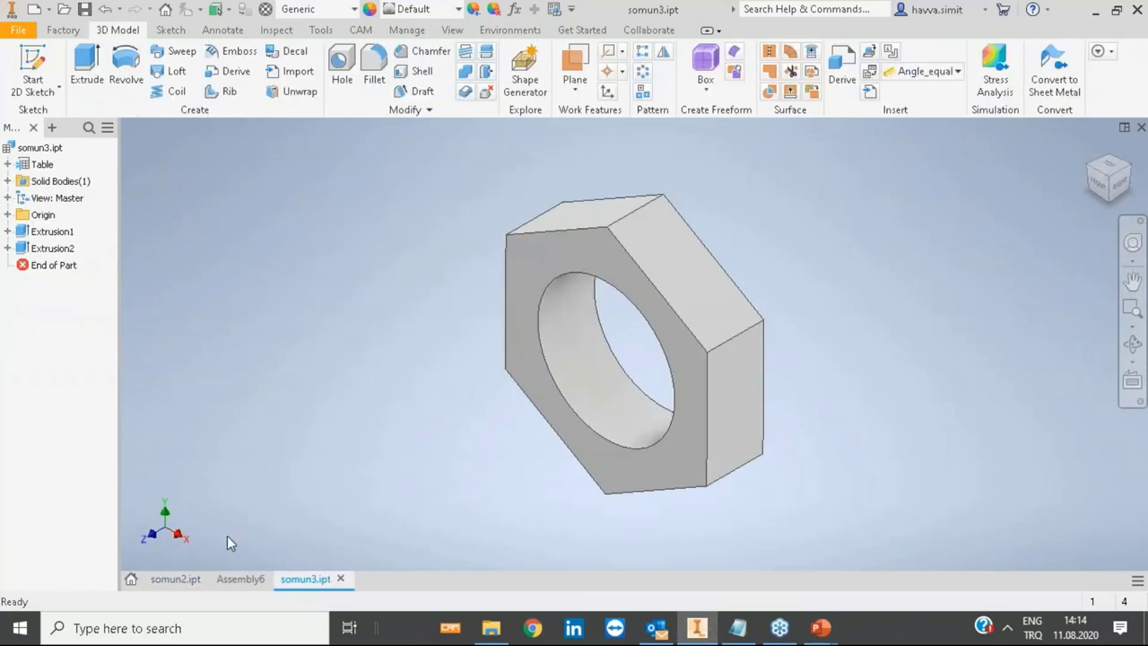
Step: Close somun2.ipt without saving its changes
click(176, 579)
click(210, 579)
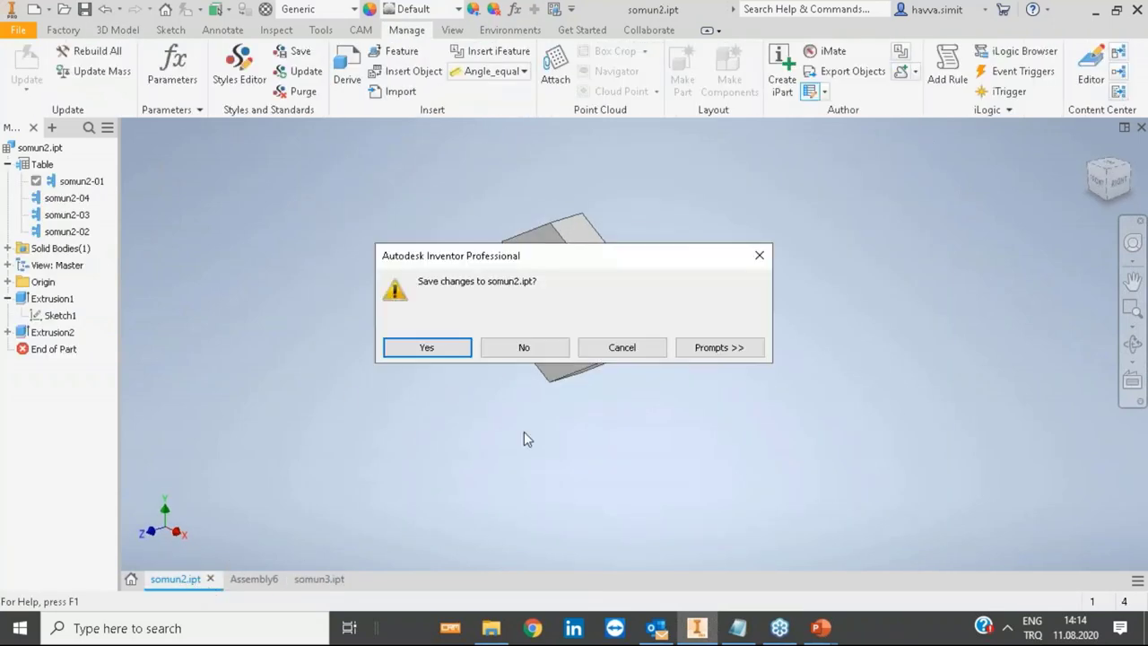
click(530, 351)
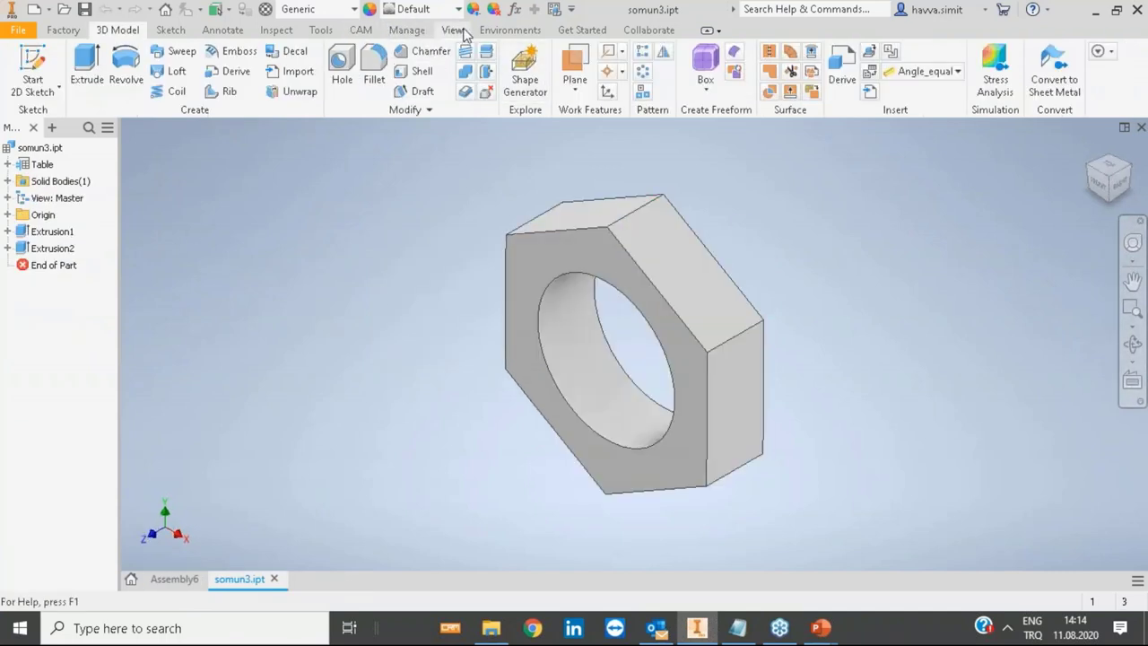
Step: Start publishing somun3 to the second custom library in English, with Somun2 under Fasteners as the category
click(507, 31)
click(403, 33)
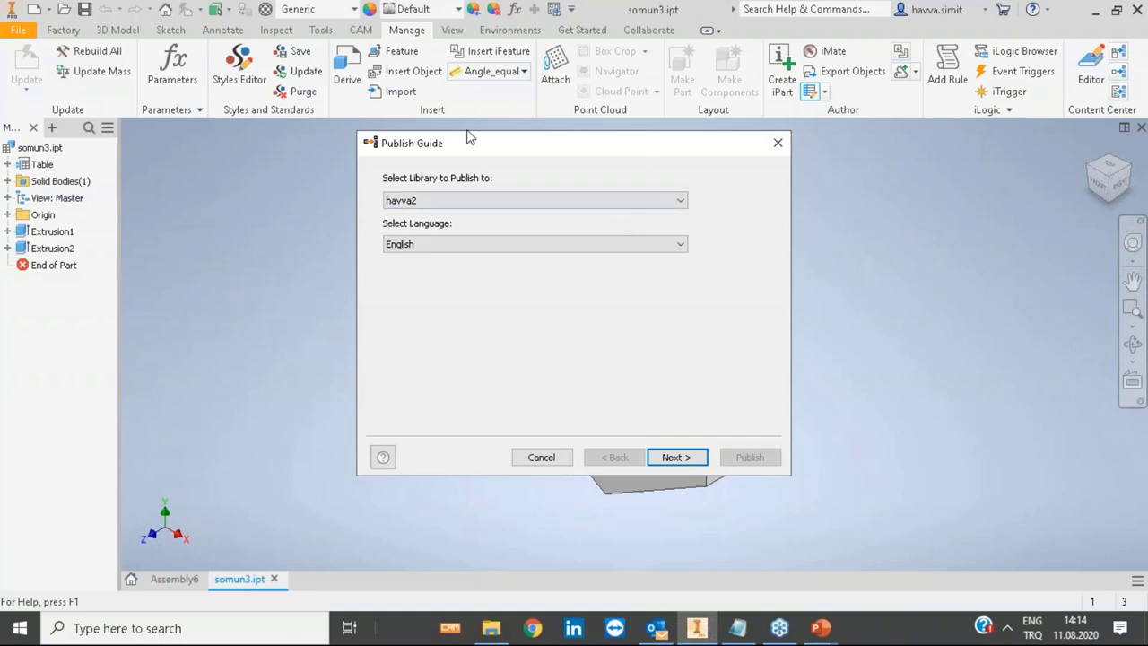
click(673, 457)
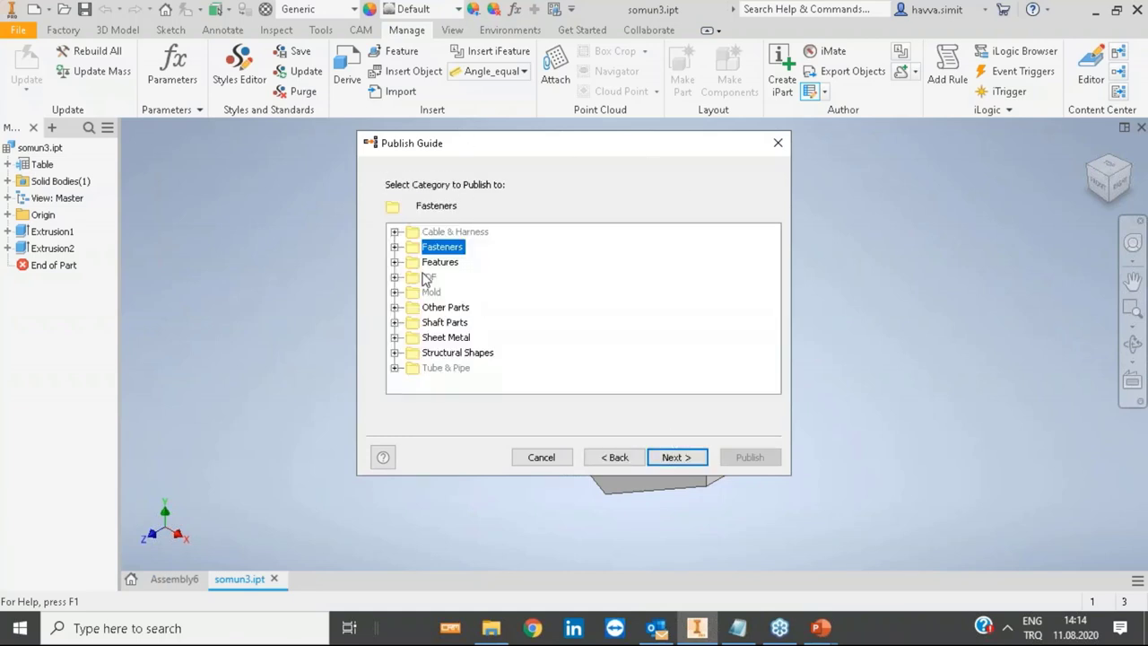
click(394, 246)
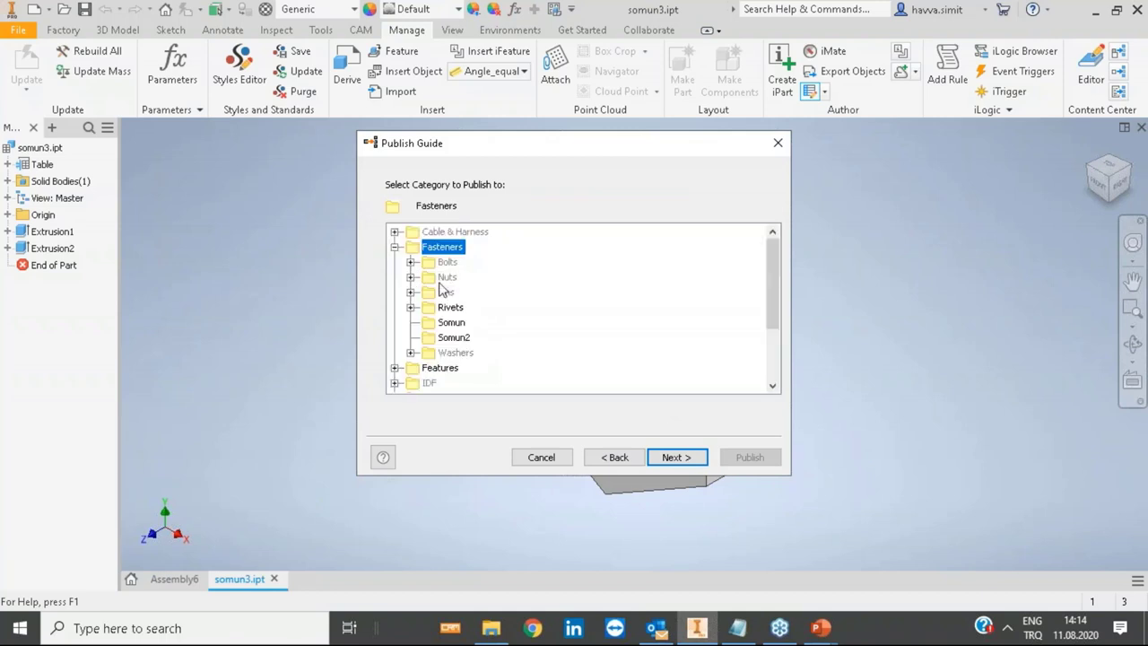
click(446, 338)
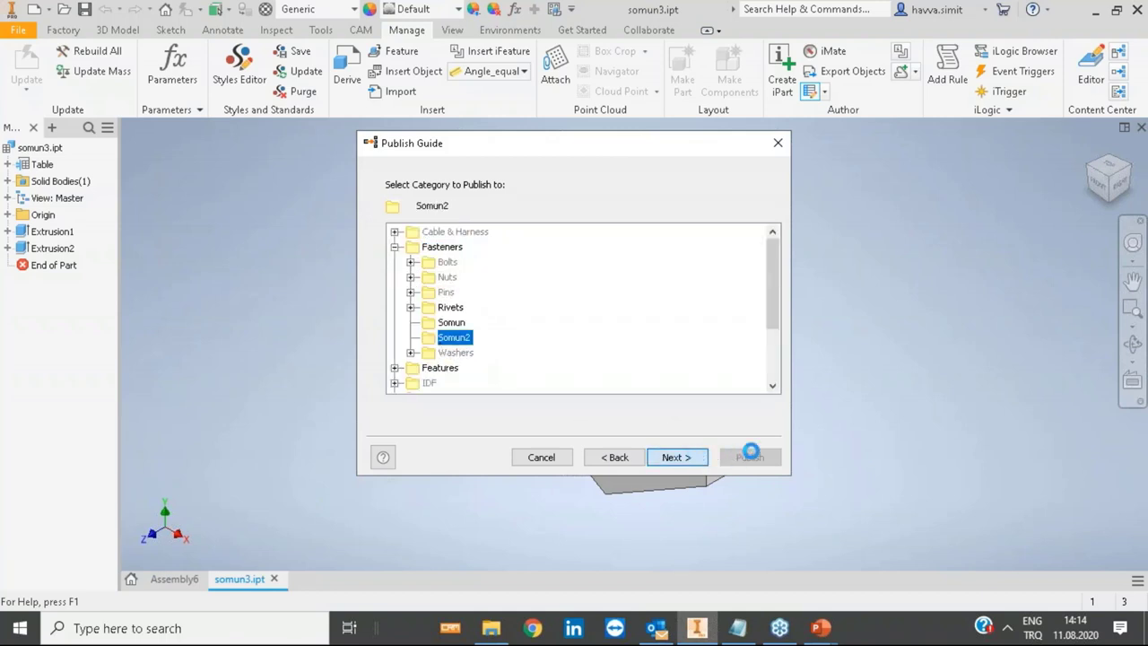
Step: Define M as the family's only key column and continue through the publish guide to the thumbnail settings
click(679, 456)
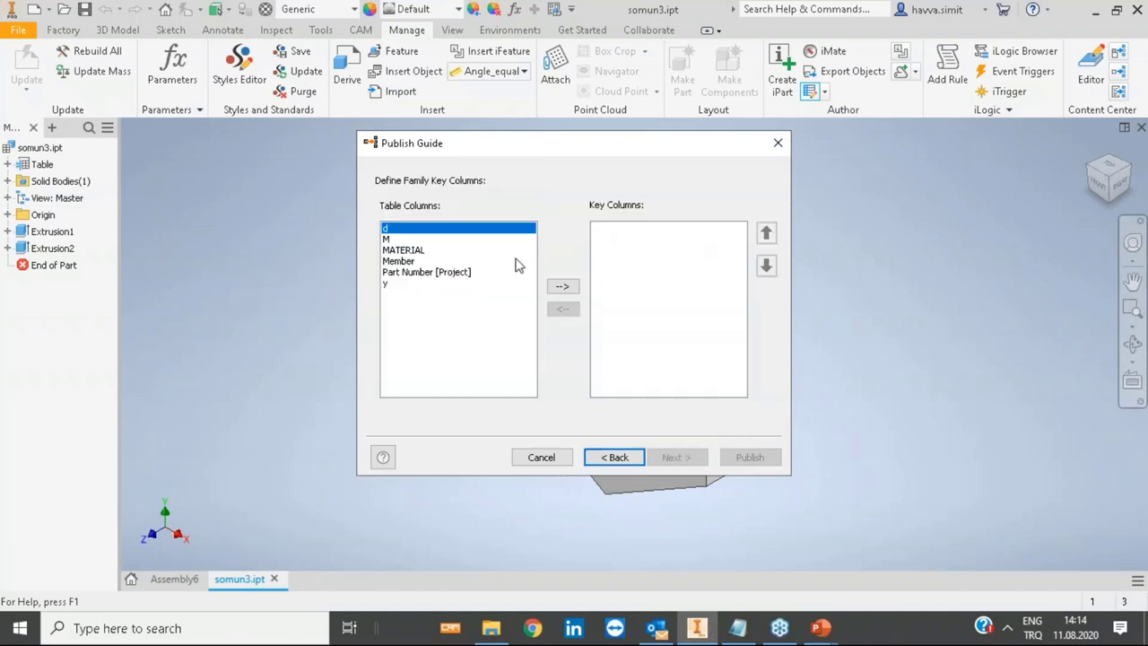
click(436, 239)
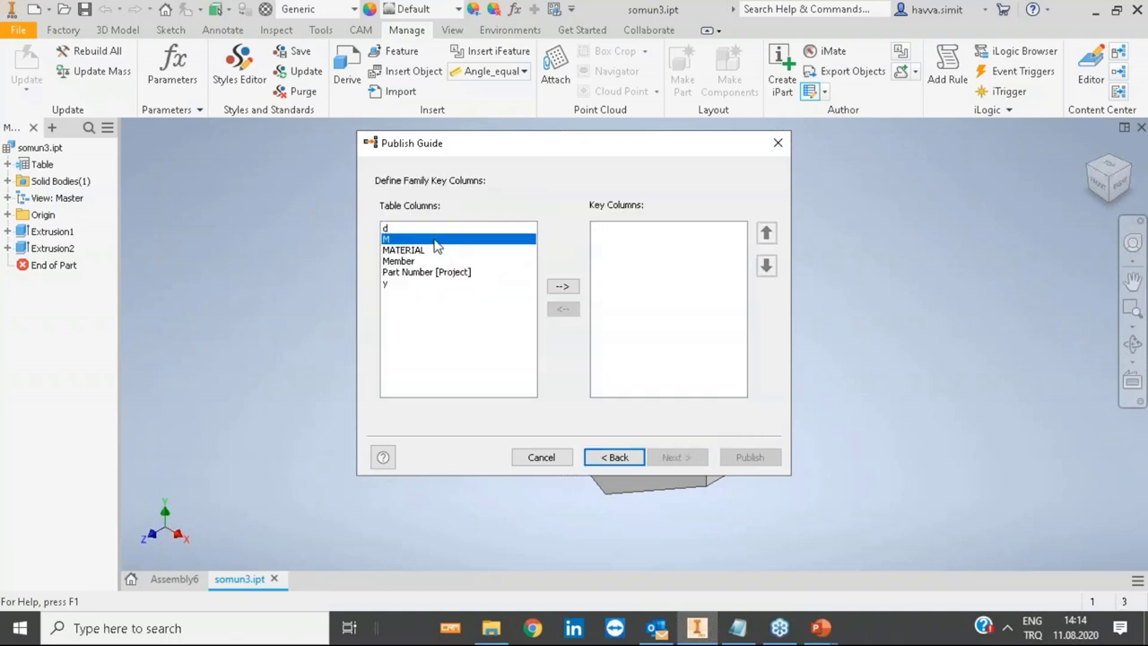
click(562, 286)
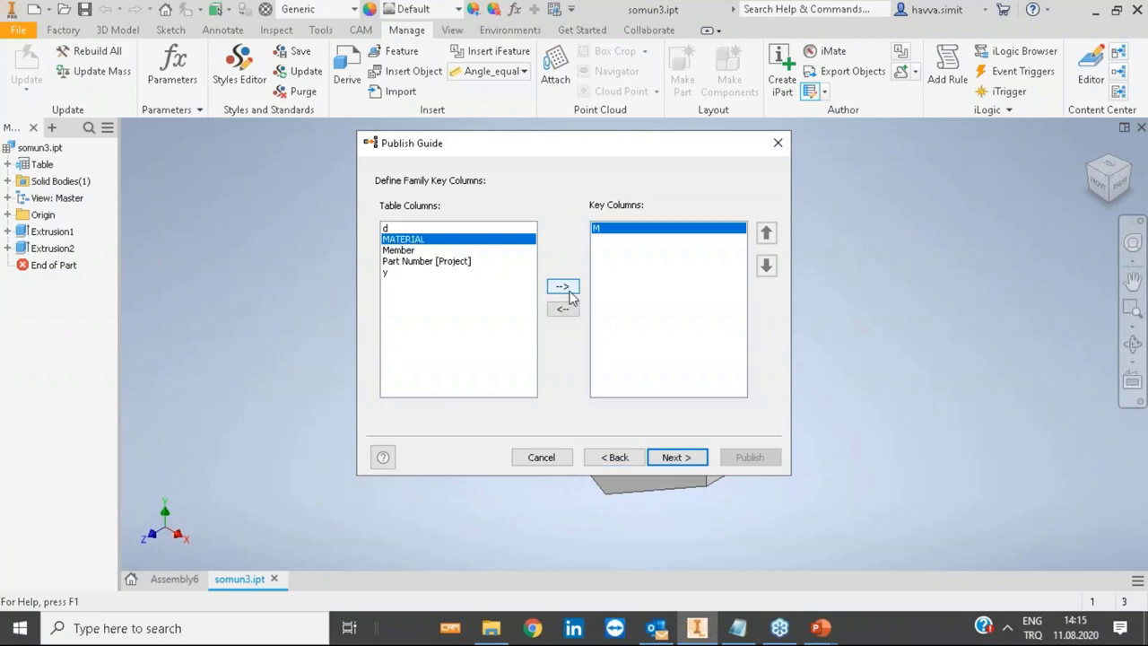
click(677, 455)
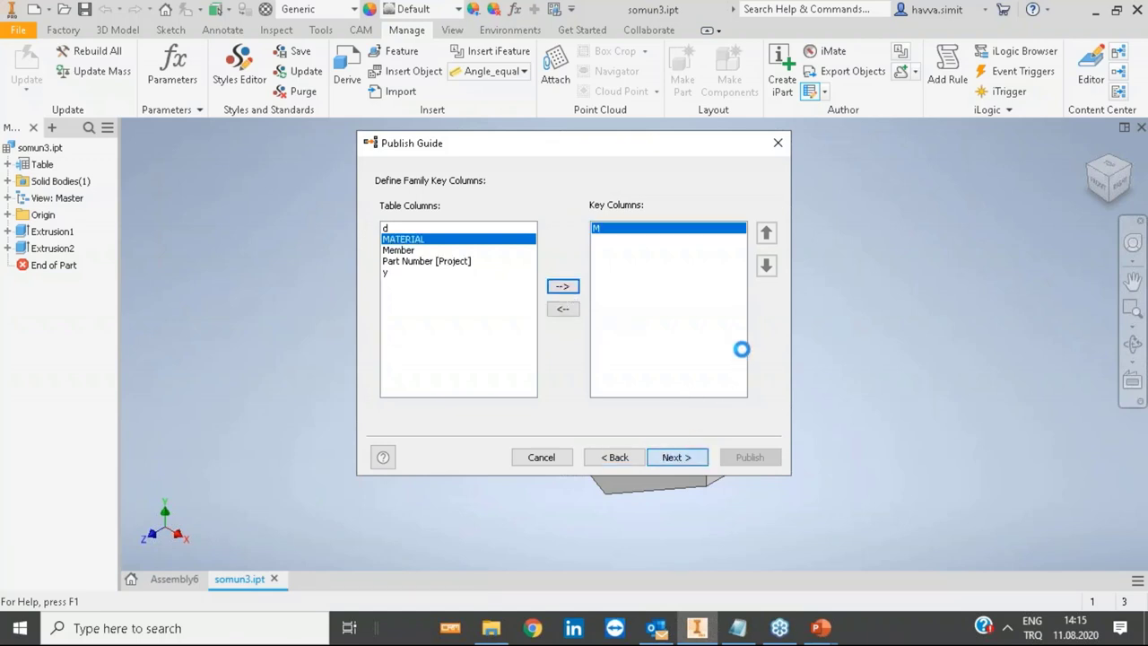
click(673, 456)
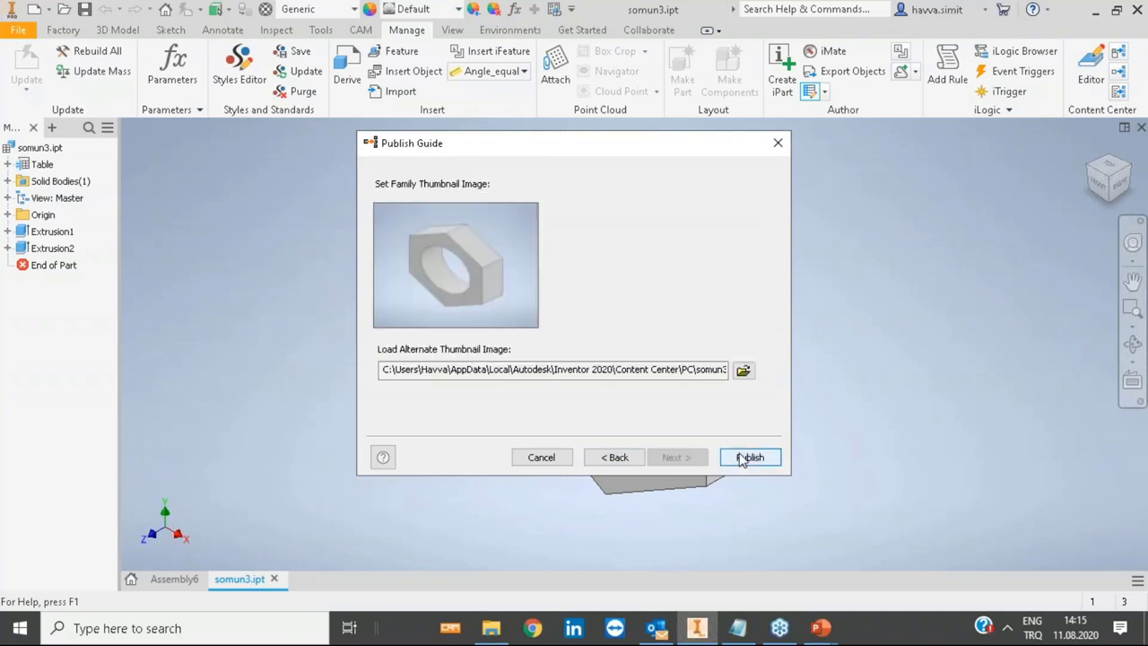
Step: Check the alternate thumbnail options, keep the default image, and publish the somun3 family
click(743, 371)
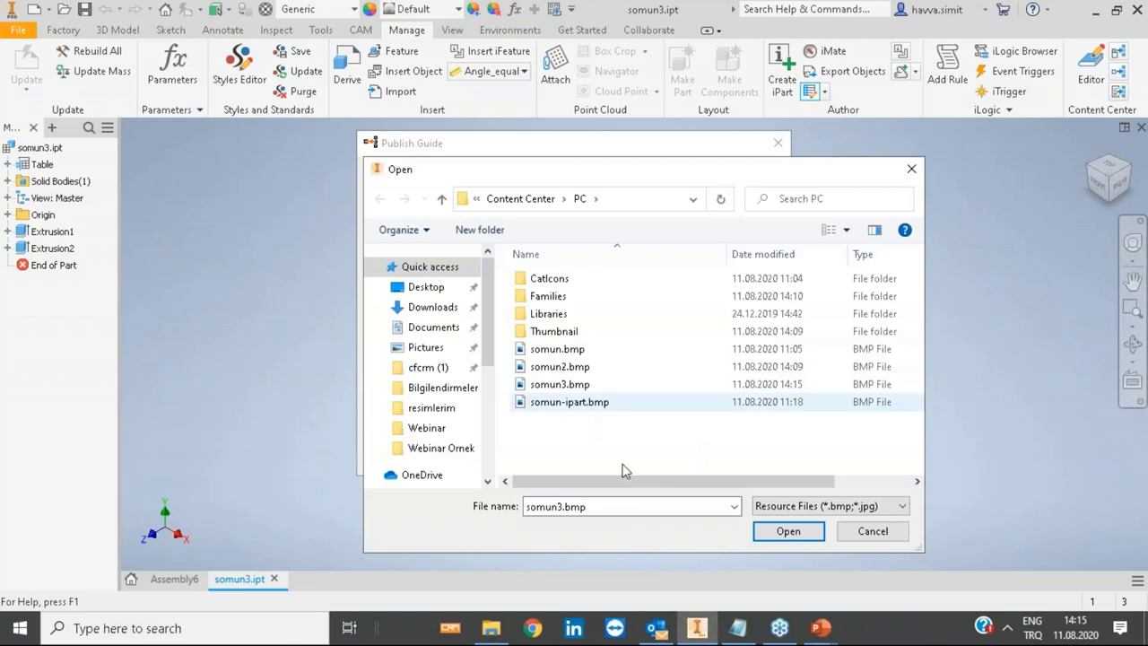
click(856, 532)
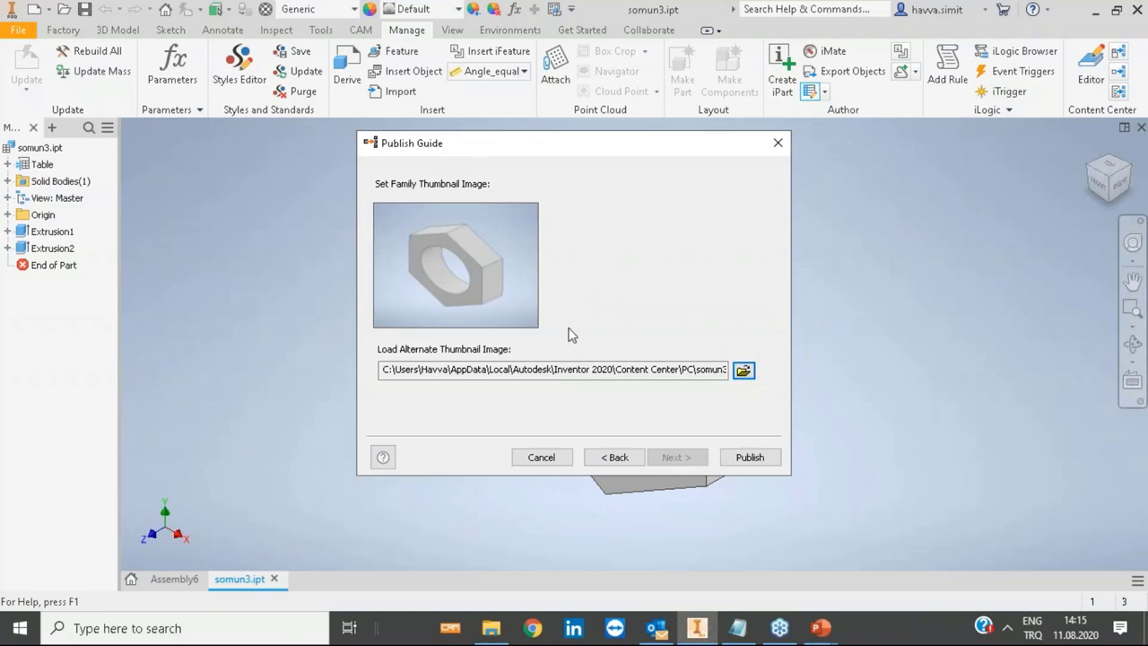
click(744, 458)
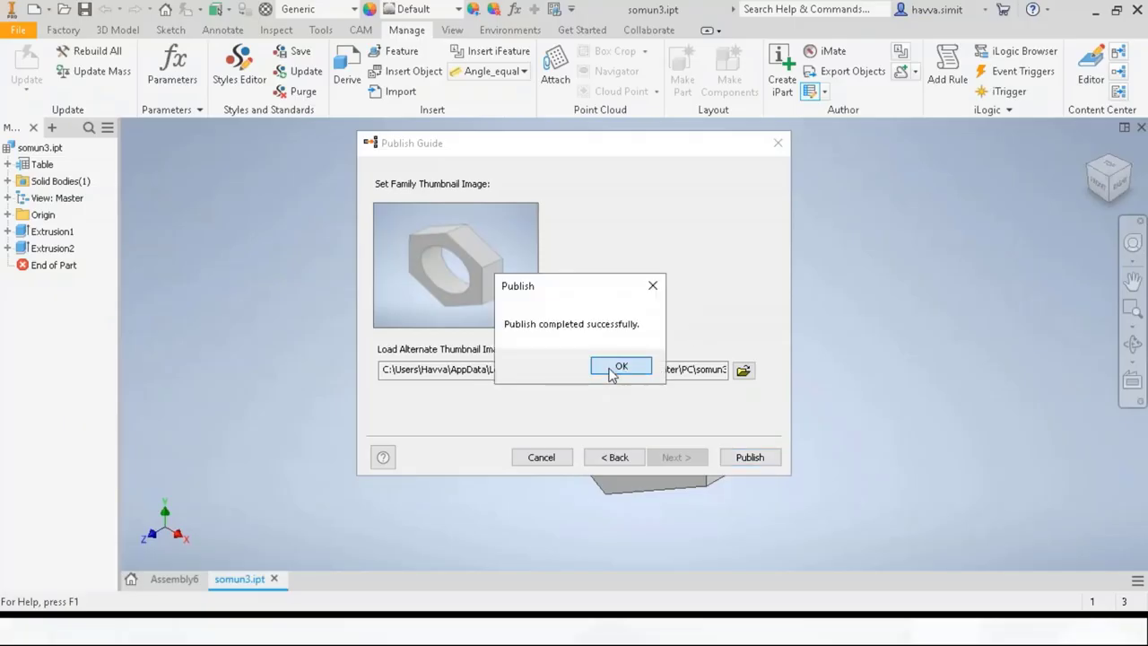
click(615, 368)
Step: In Assembly6, start placing the somun3 family from the Somun2 category of the Content Center
click(163, 576)
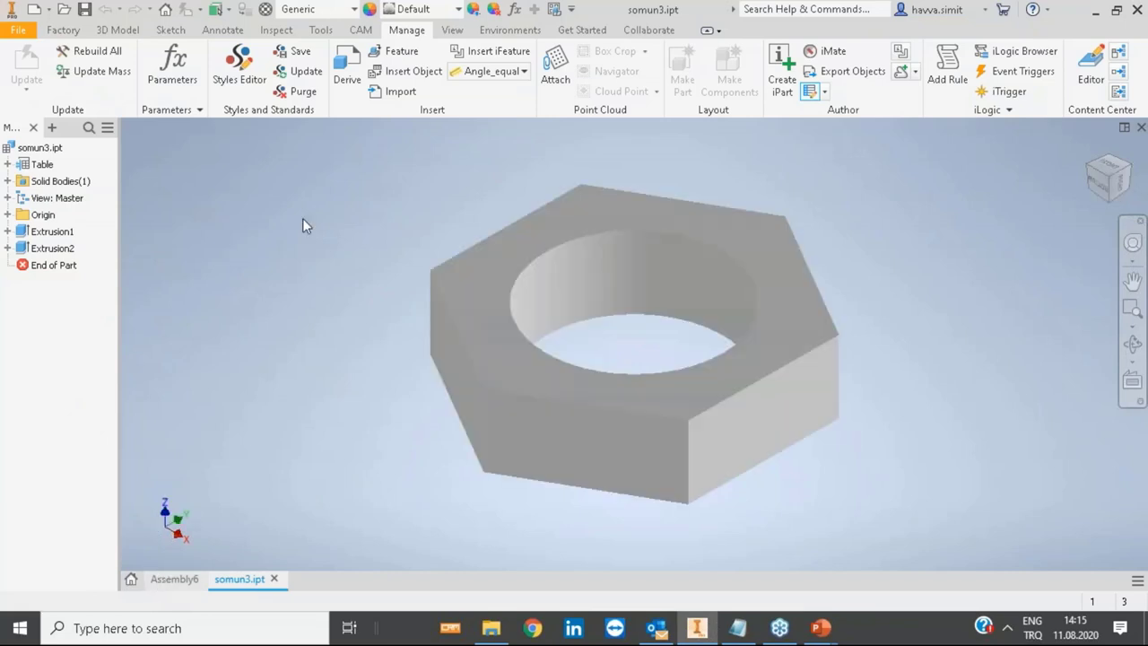
click(23, 82)
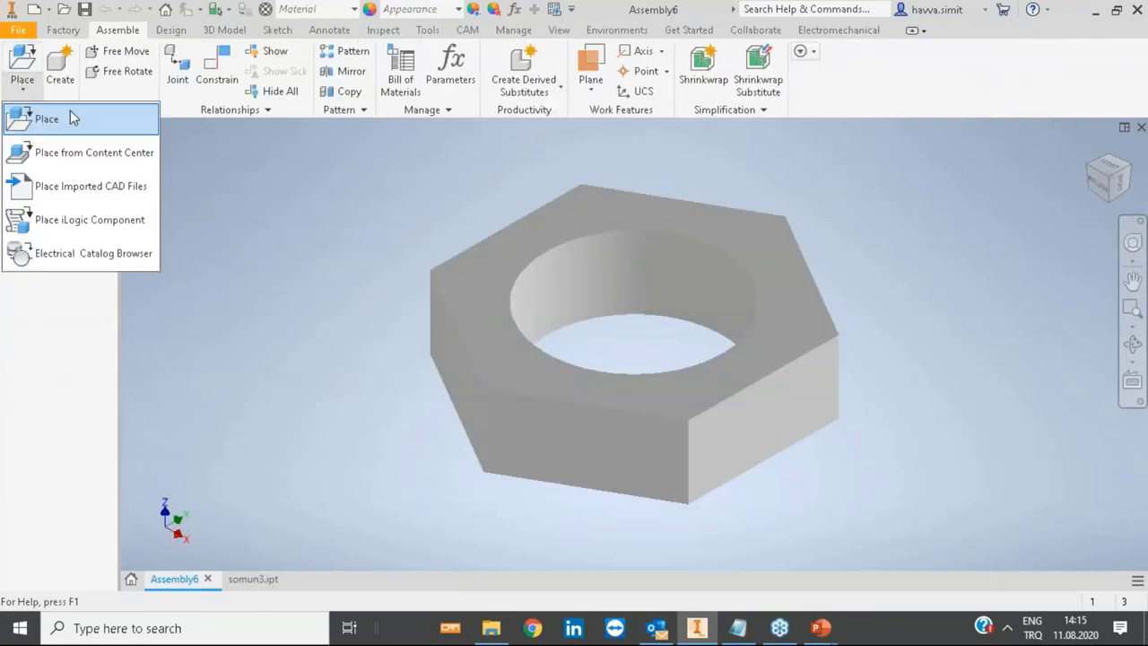
click(60, 160)
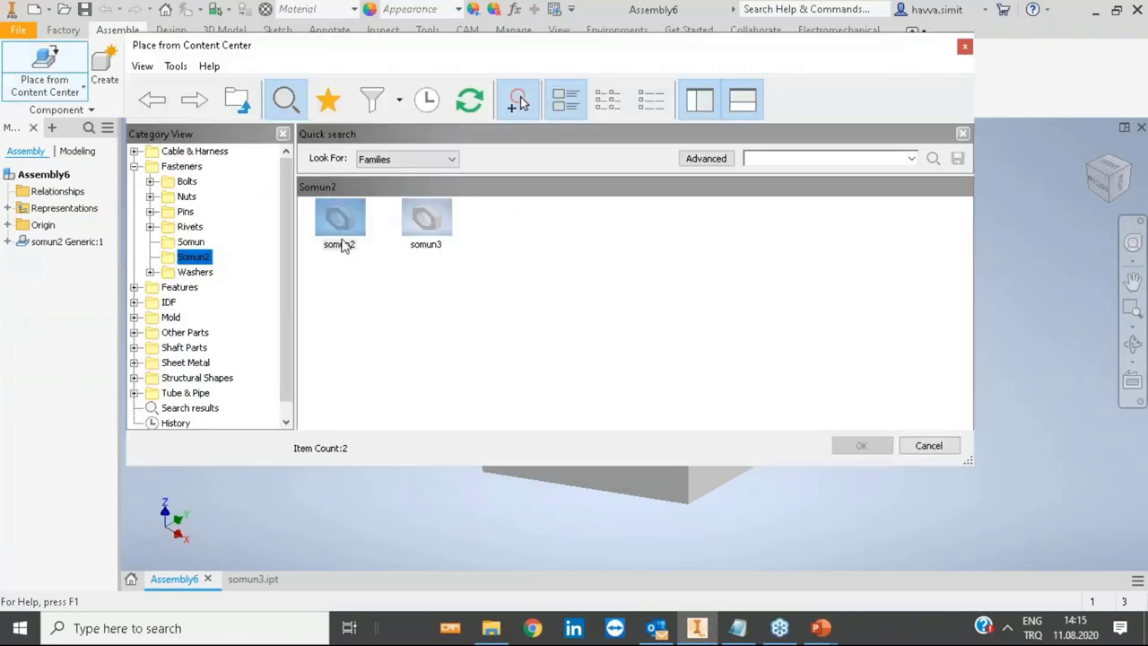
click(520, 101)
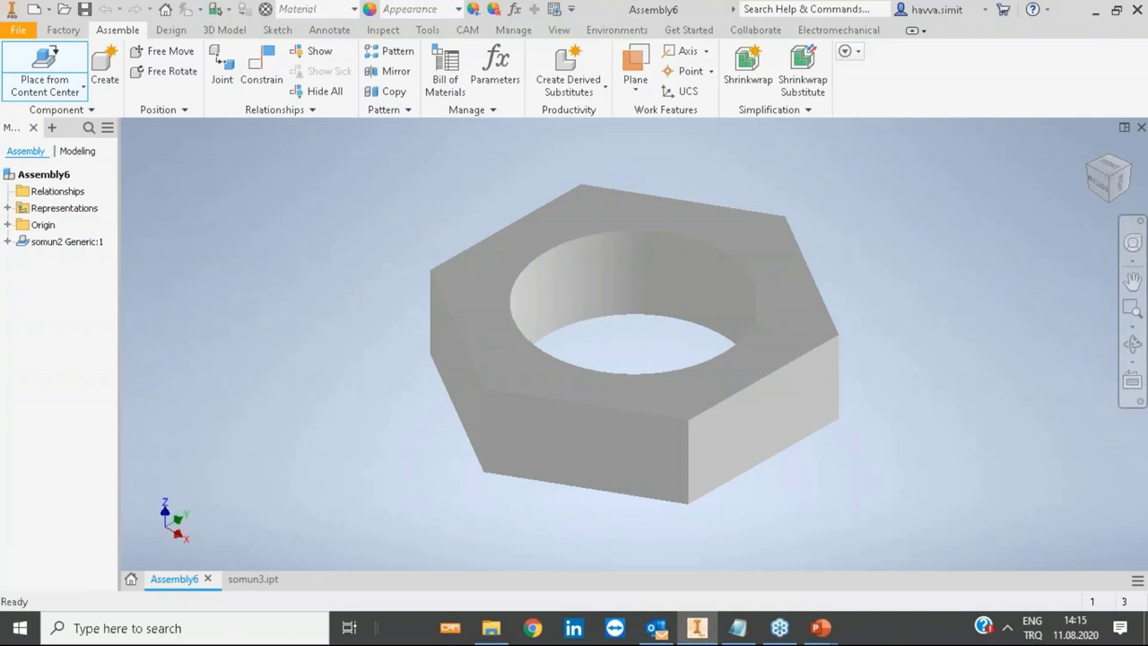
drag(606, 126, 389, 111)
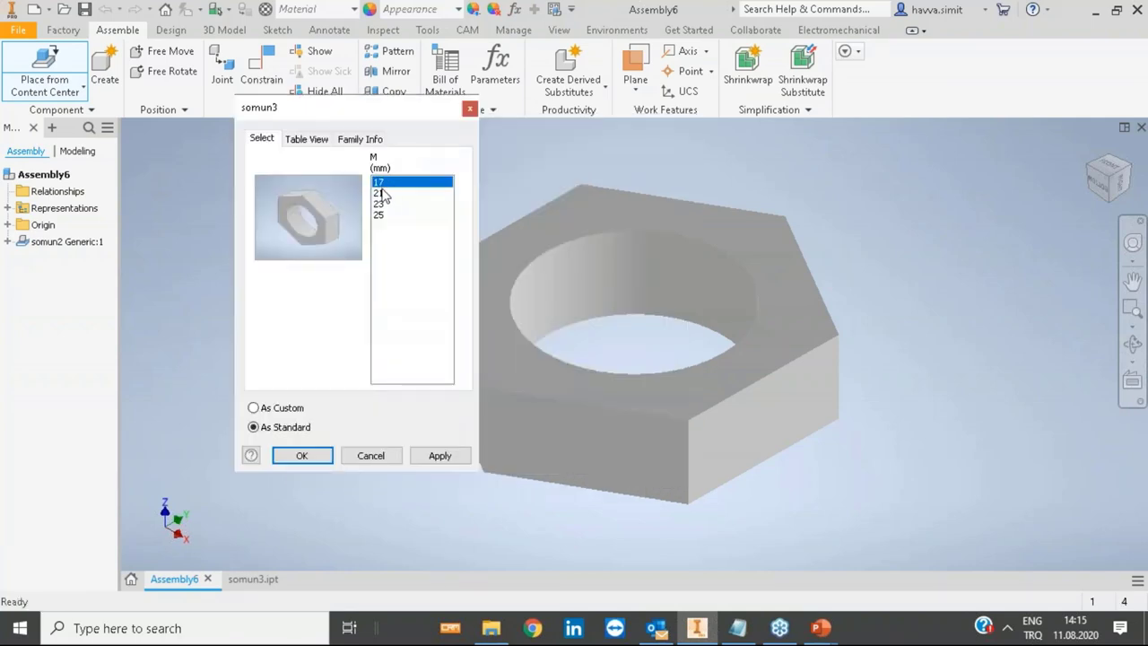
Step: Examine somun3's available M sizes, its member table and its family information
click(383, 194)
click(380, 205)
click(380, 216)
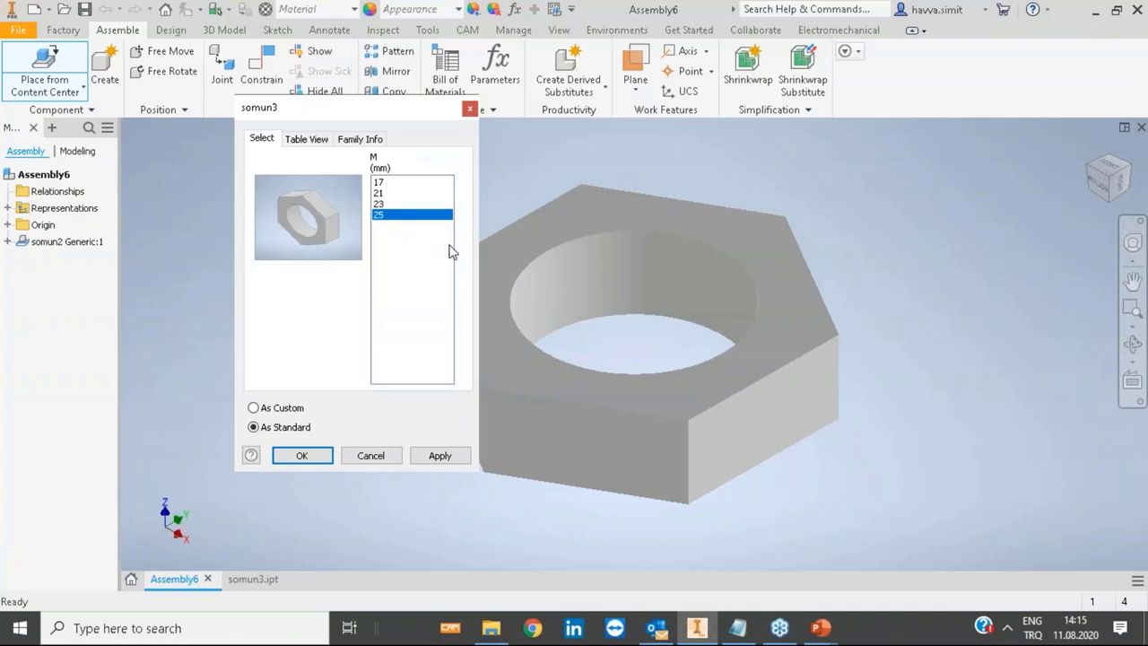
click(395, 183)
click(307, 141)
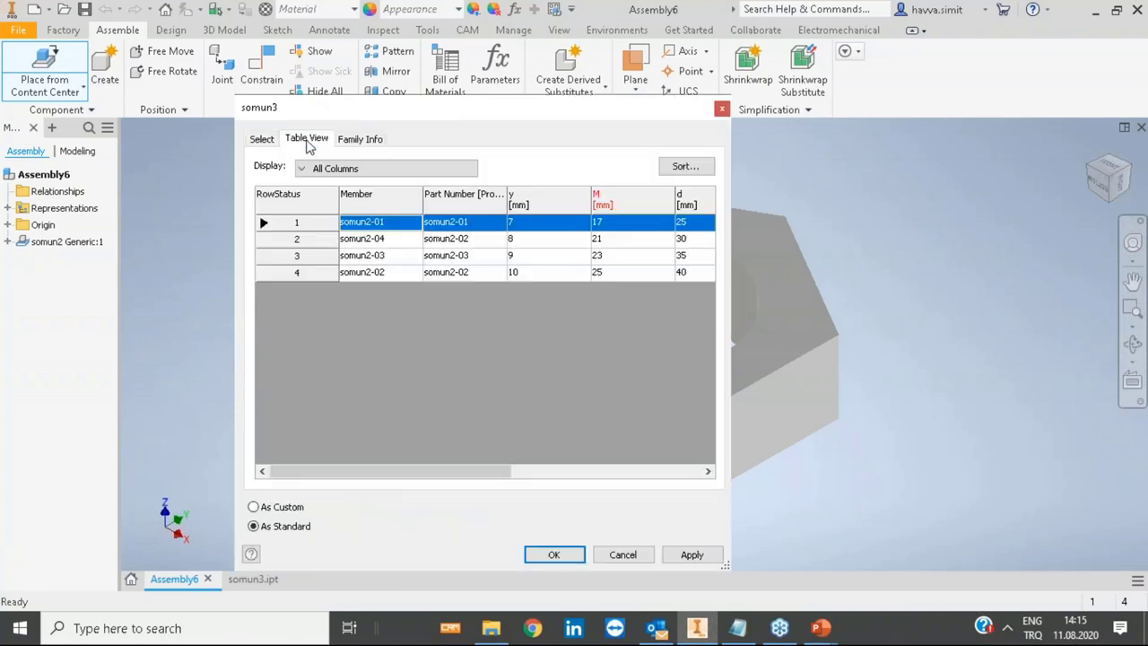
click(377, 239)
click(456, 240)
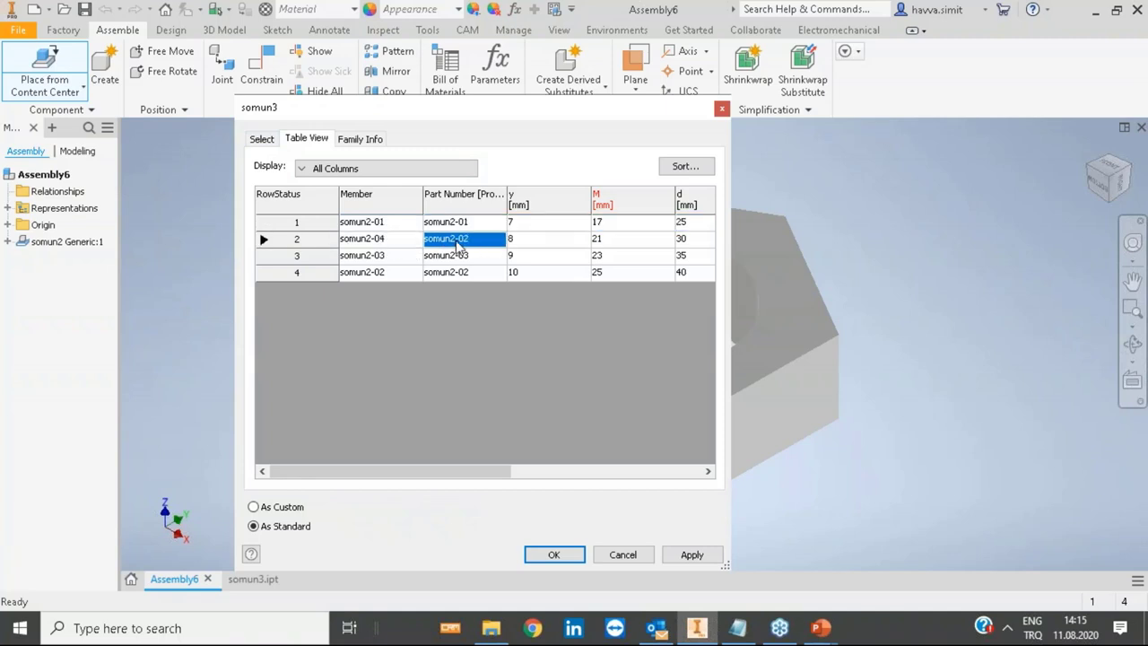
click(561, 242)
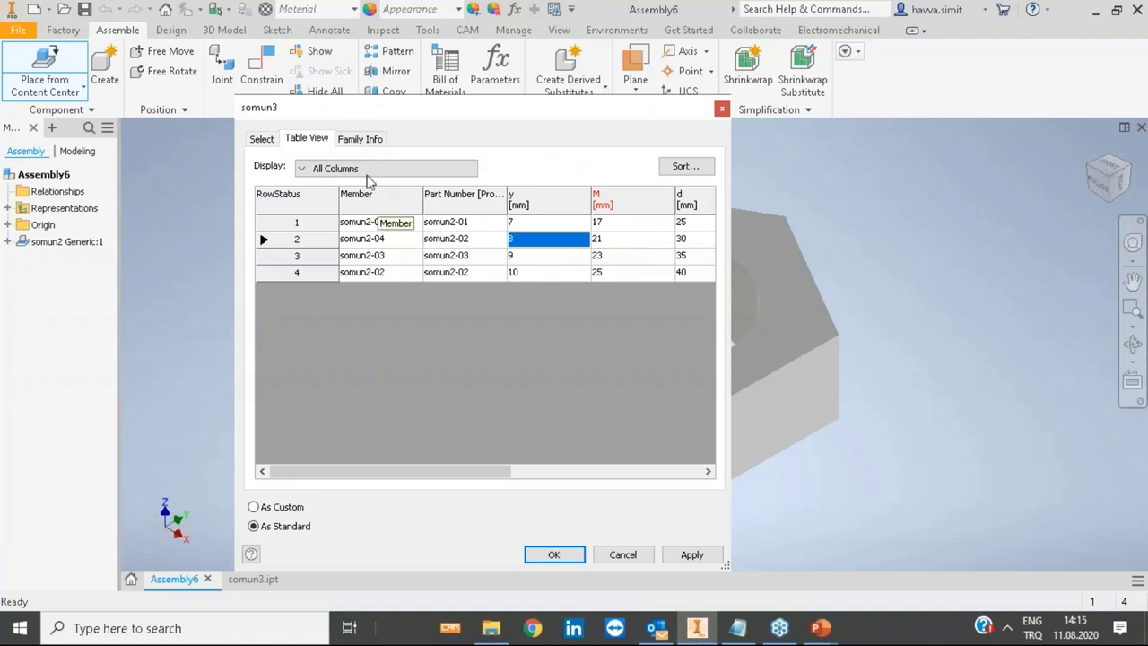
click(355, 139)
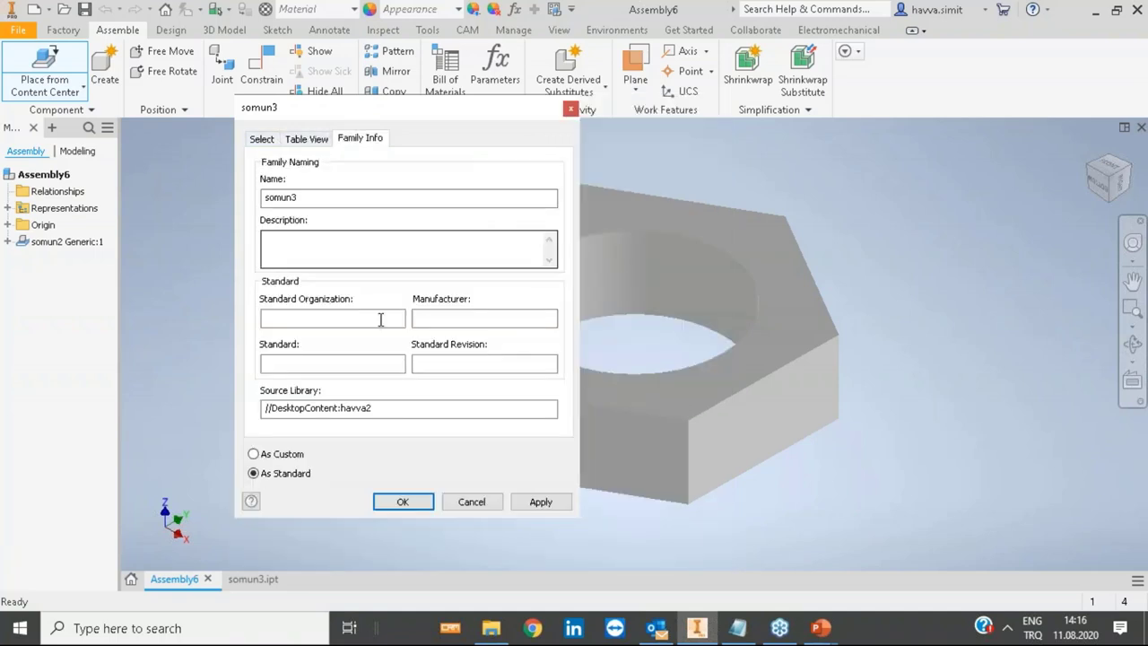
click(443, 318)
click(369, 317)
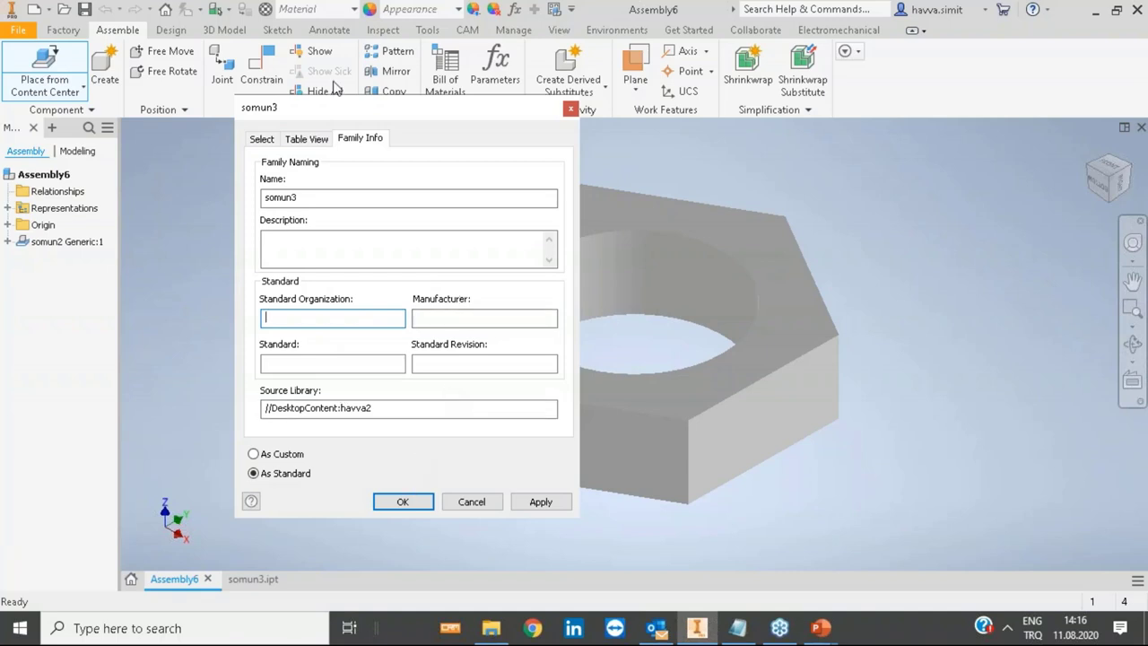
Step: Place three somun3 nuts of M size 23 around the existing nut and close the Content Center
click(261, 140)
click(391, 184)
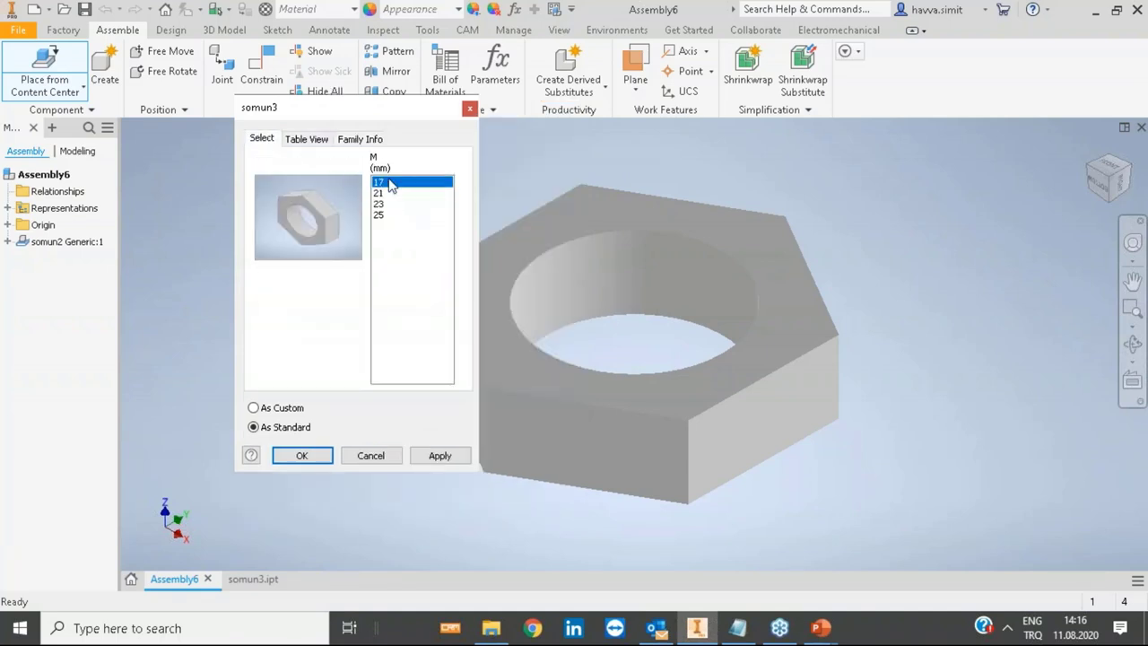
click(391, 205)
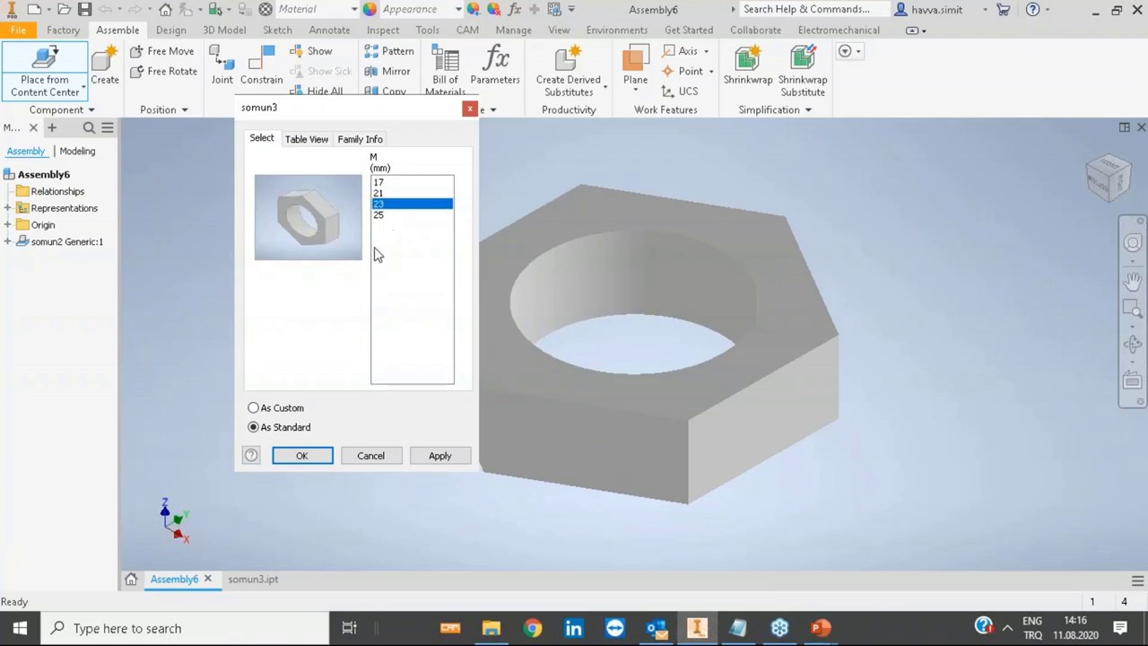
click(438, 454)
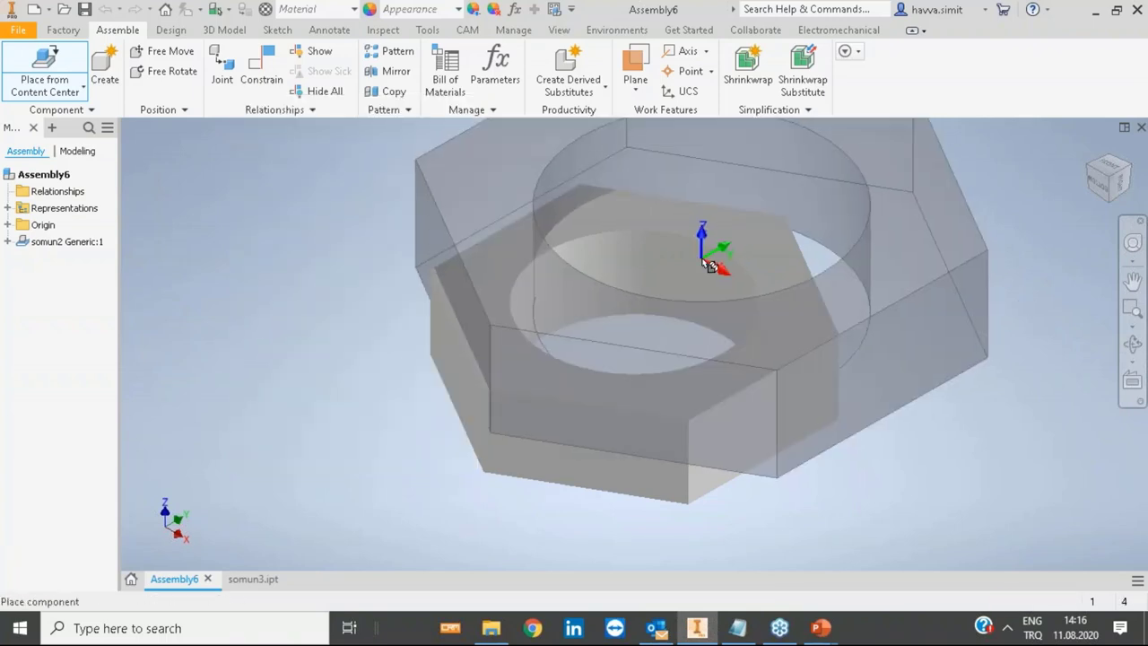
scroll(603, 260, down, 3)
click(731, 260)
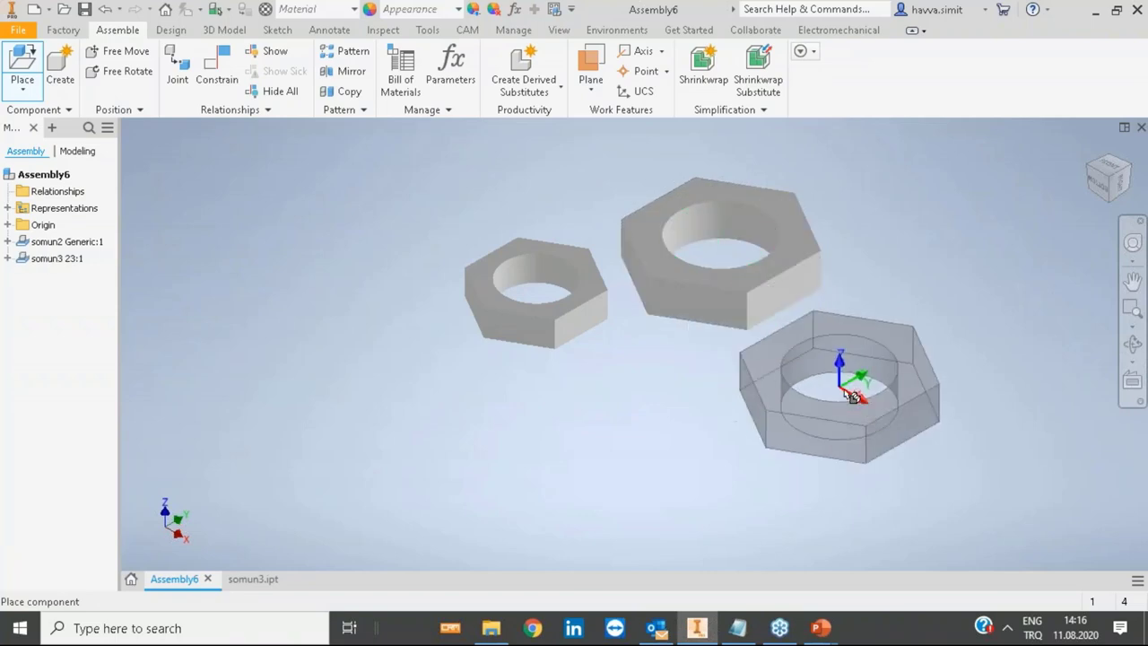
click(849, 389)
click(630, 421)
right_click(356, 359)
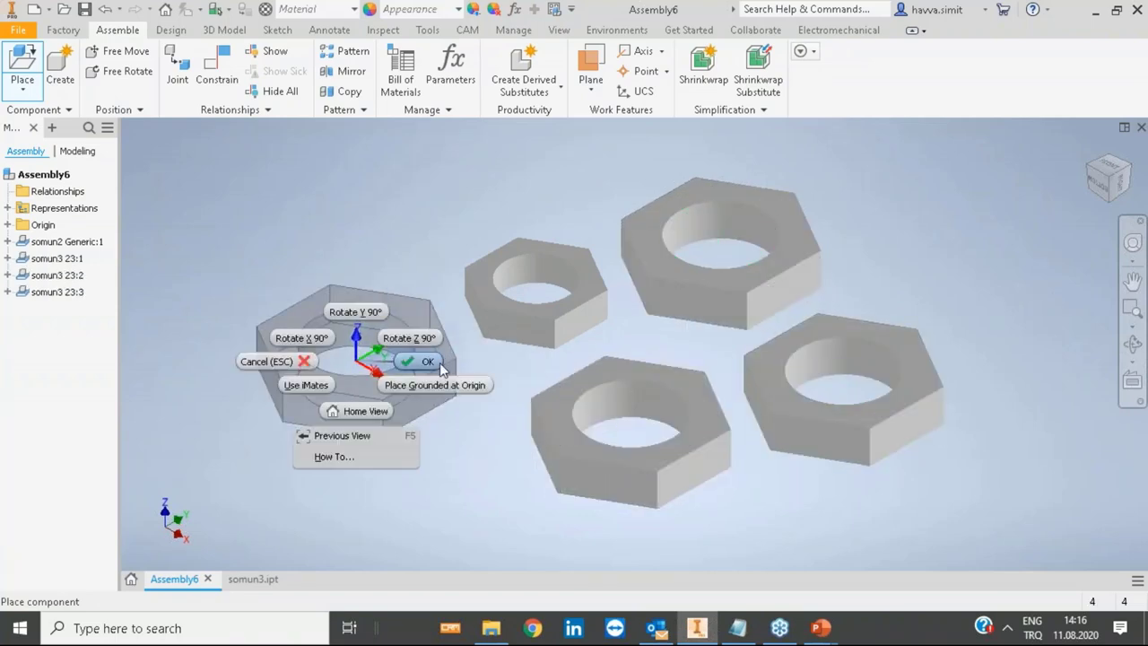
click(429, 361)
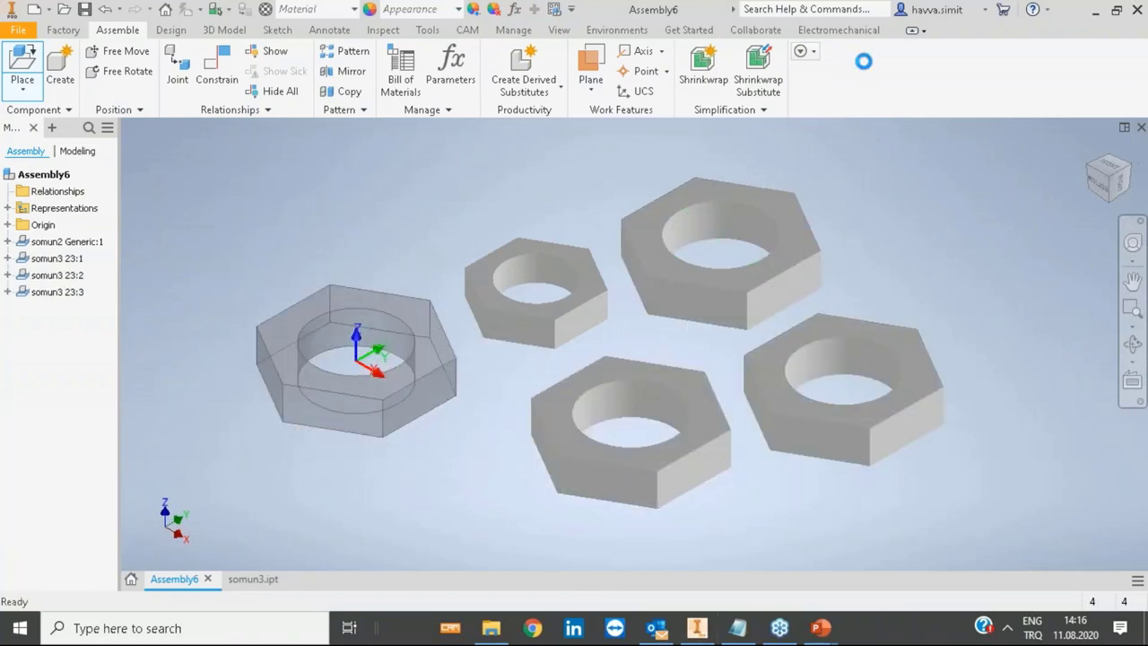
double_click(783, 364)
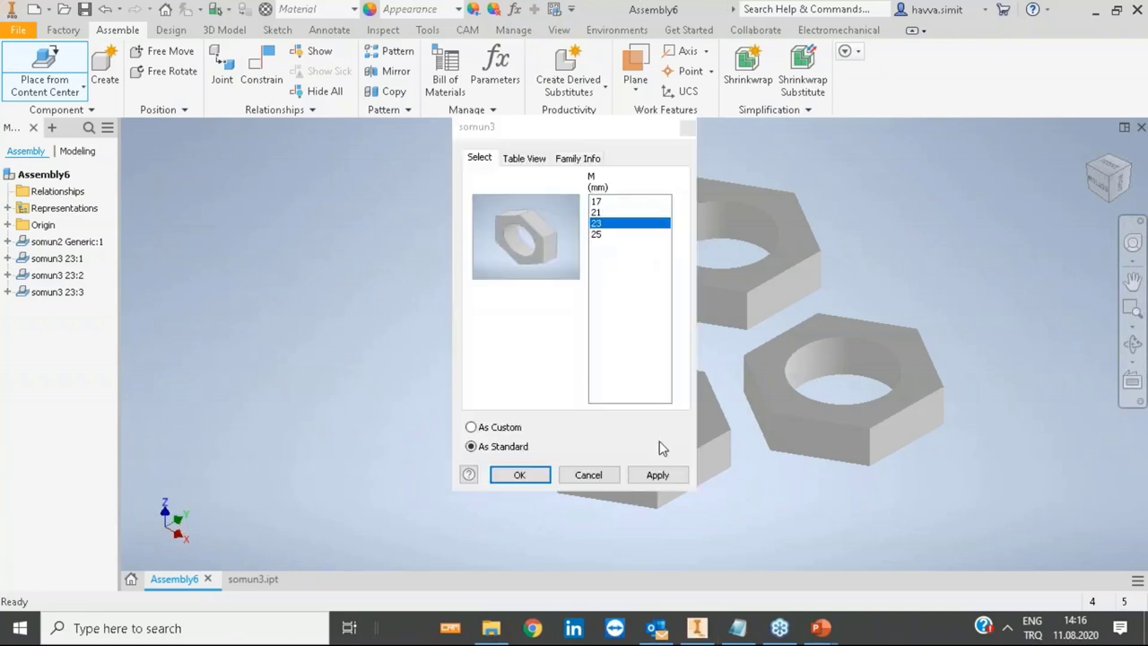
click(588, 475)
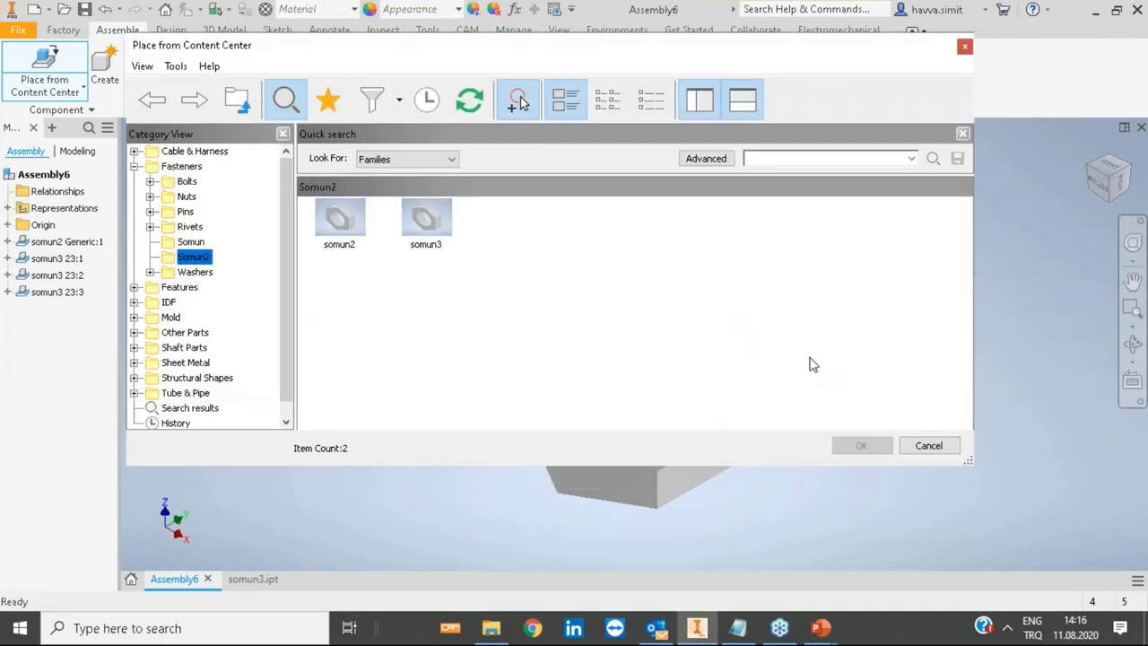
drag(734, 53, 659, 54)
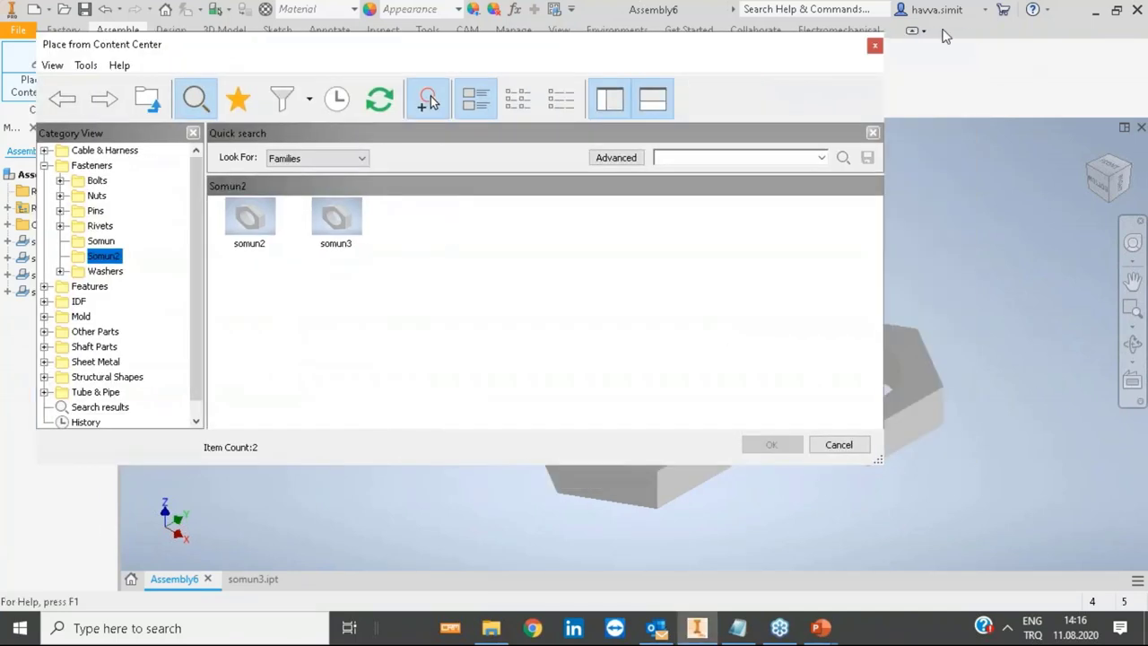
click(875, 45)
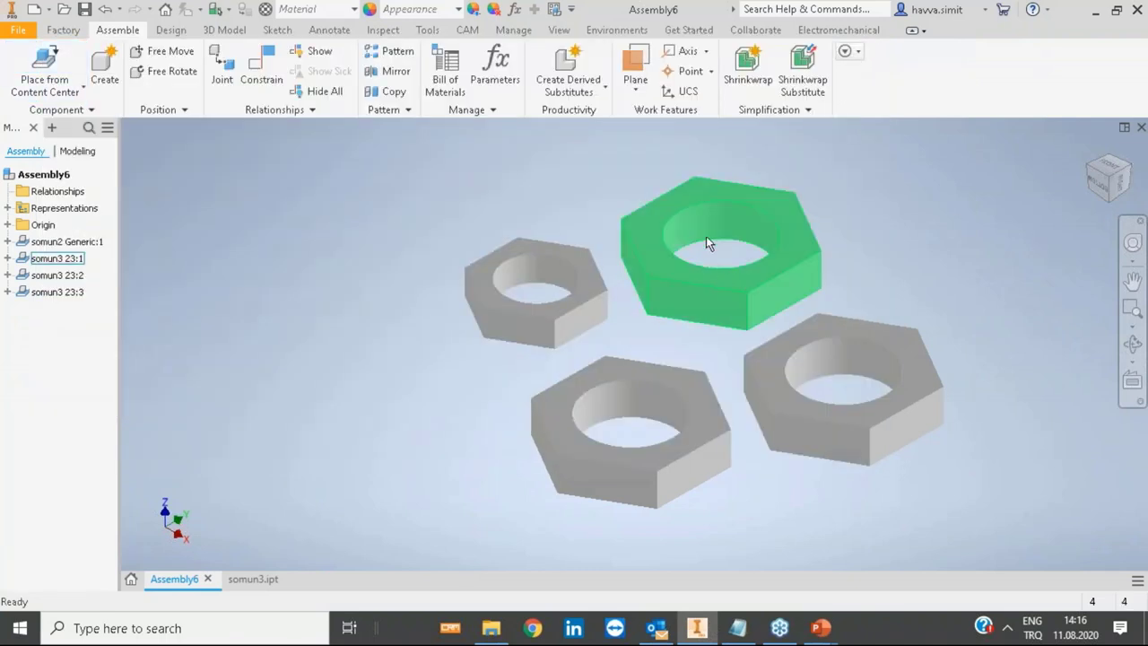
Step: Delete the three somun3 nuts from Assembly6, keeping only the somun2 nut
scroll(440, 273, down, 3)
click(561, 258)
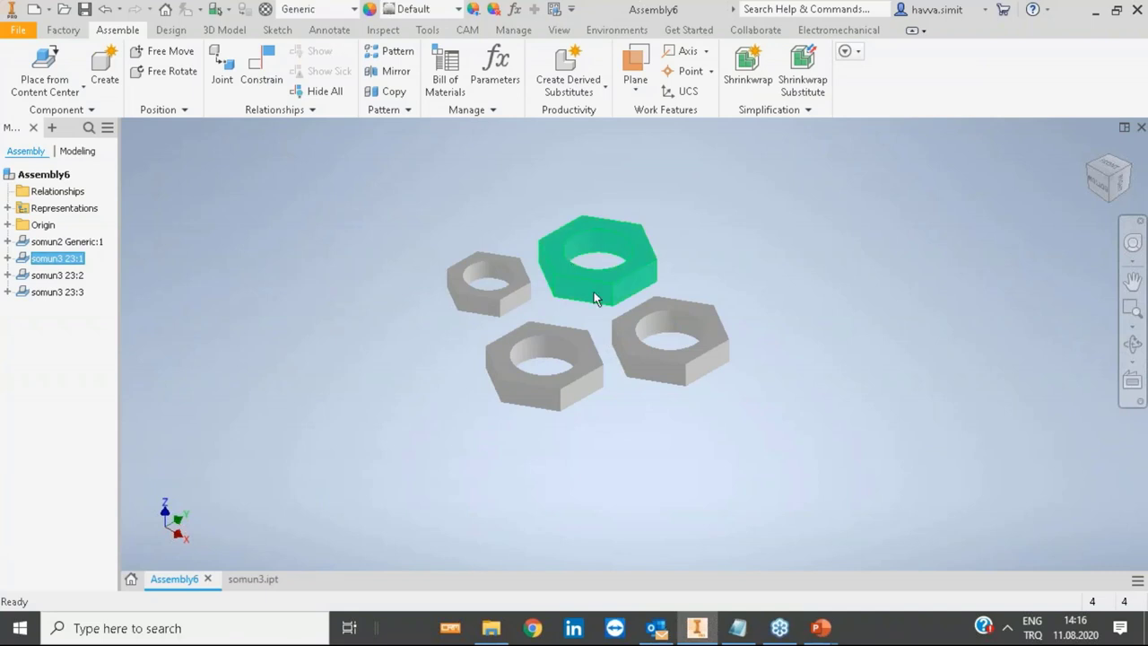
key(Delete)
click(635, 339)
key(Delete)
click(584, 351)
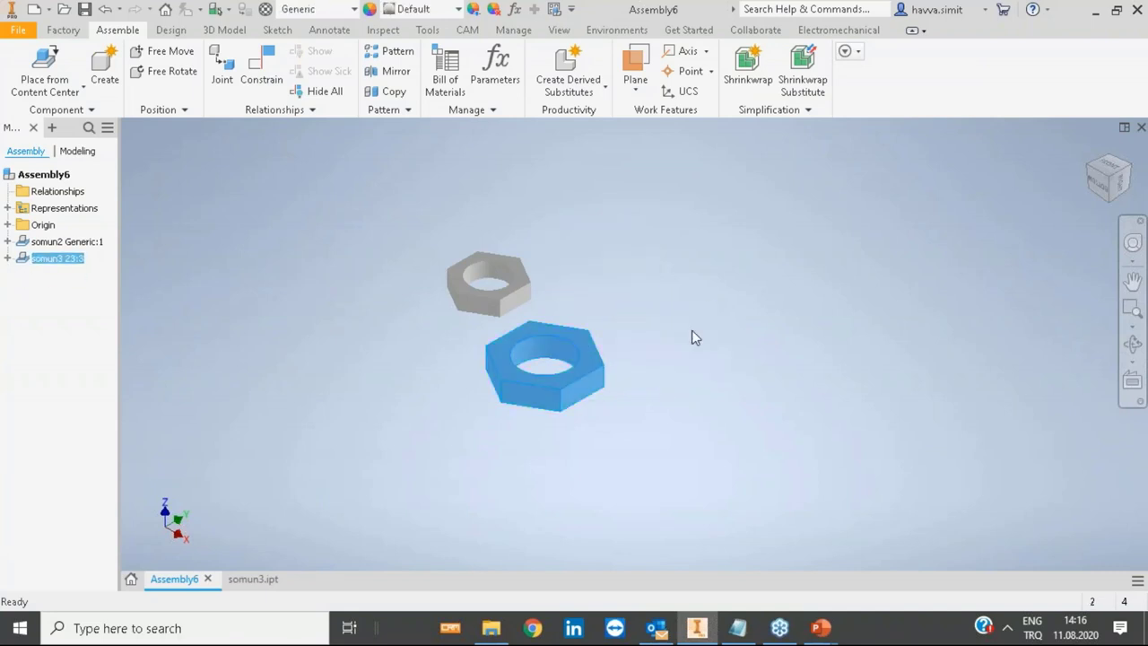
key(Delete)
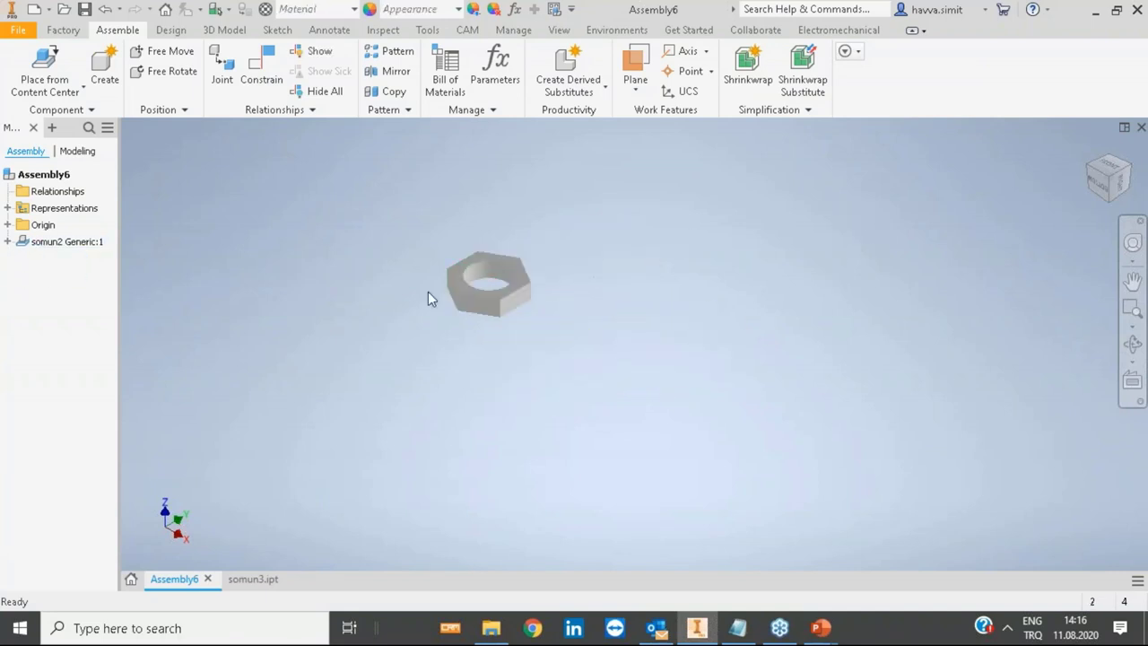
scroll(420, 254, down, 2)
scroll(420, 253, up, 5)
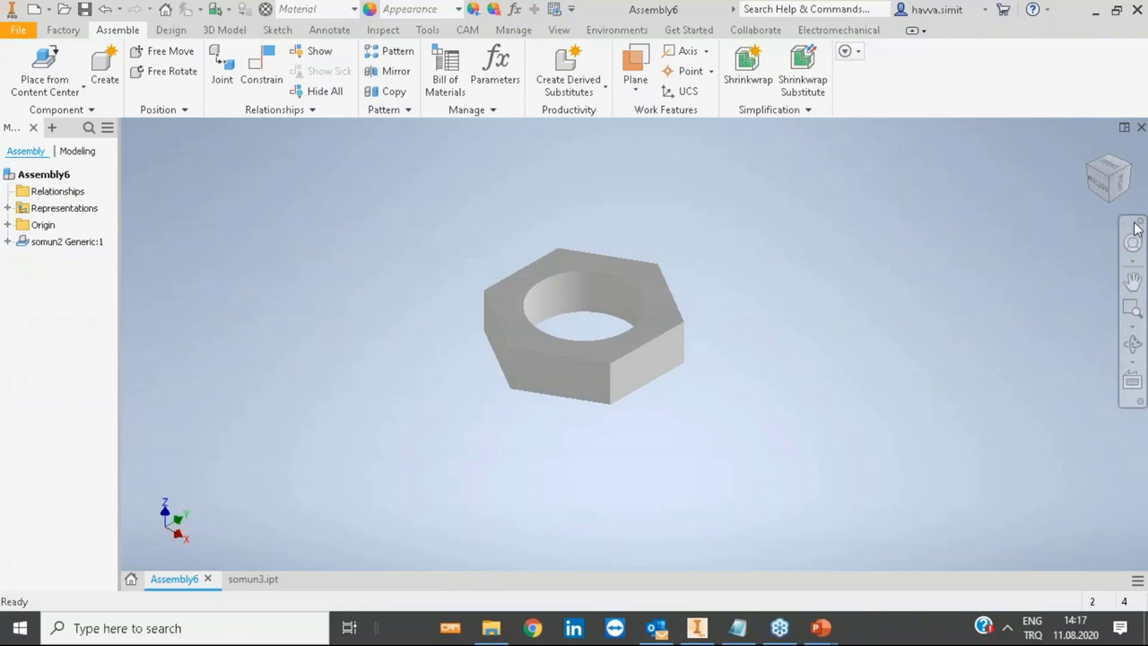
click(601, 377)
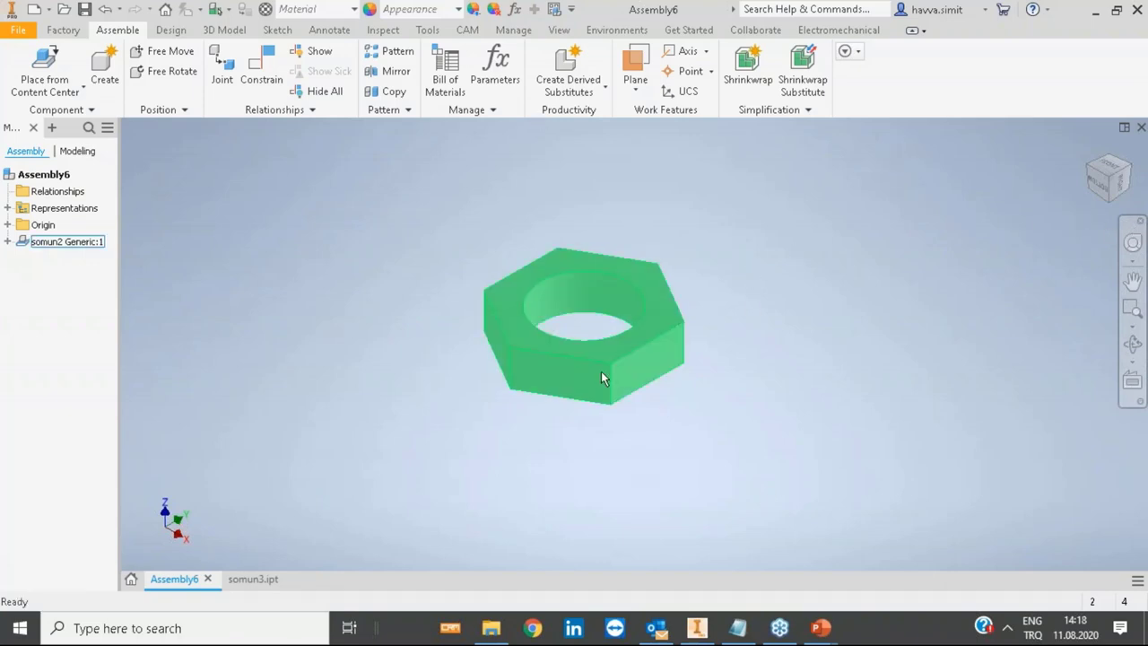
click(410, 141)
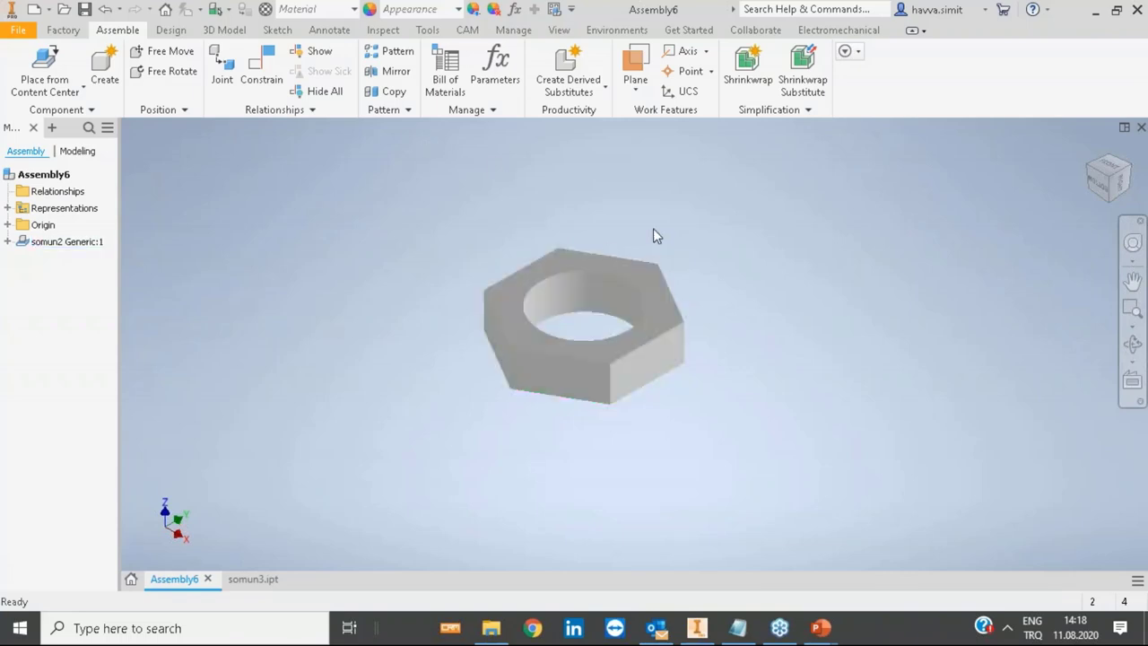
scroll(566, 348, up, 3)
click(636, 269)
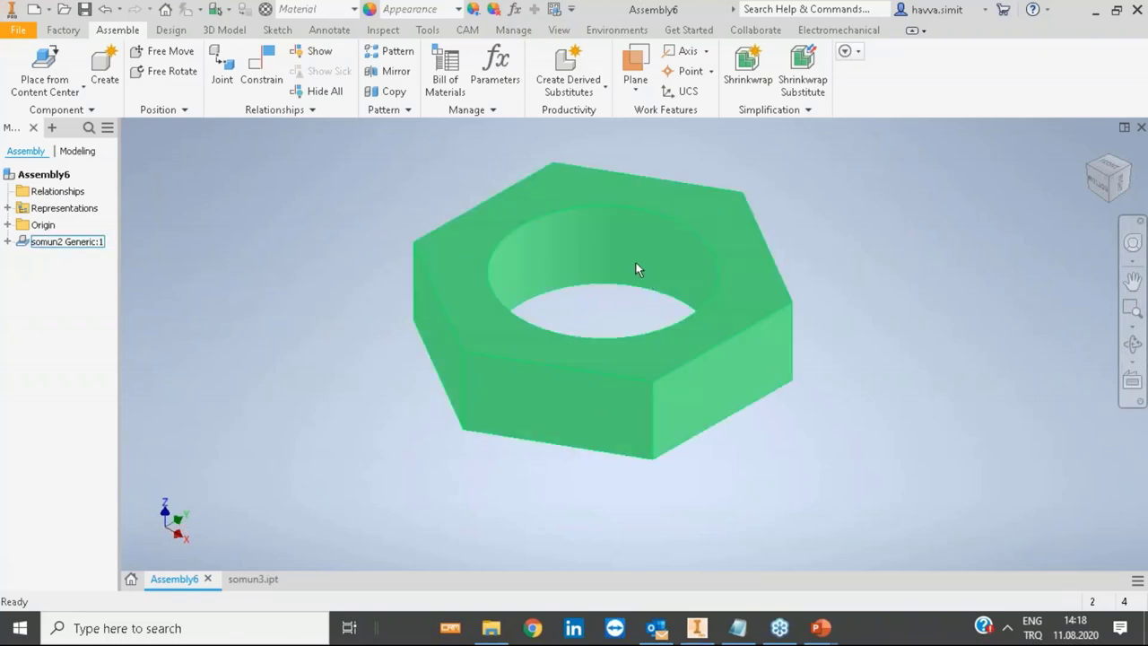
key(Escape)
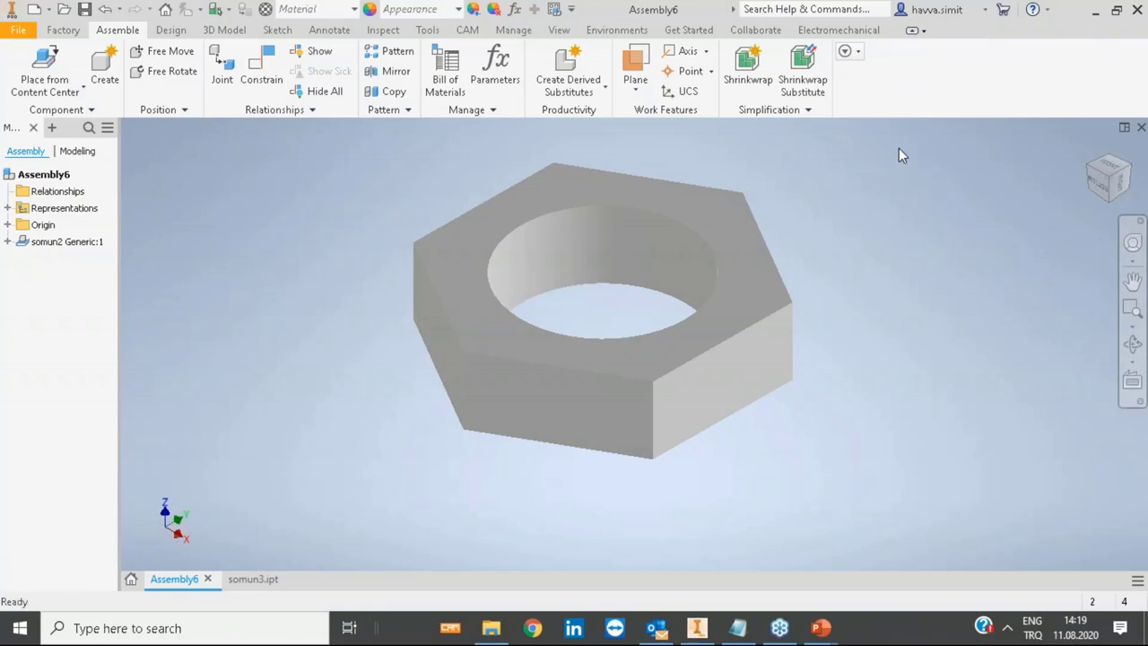
Step: Switch to somun3.ipt and review the library and language choices of the Content Center Publish Guide without publishing
click(247, 580)
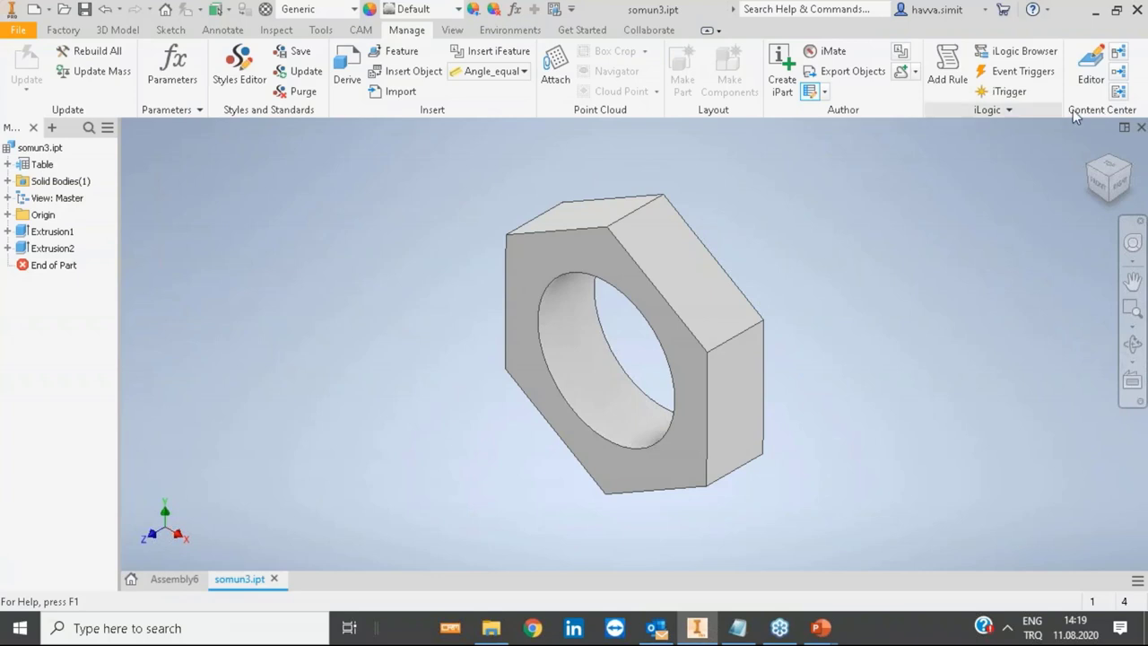
click(1117, 78)
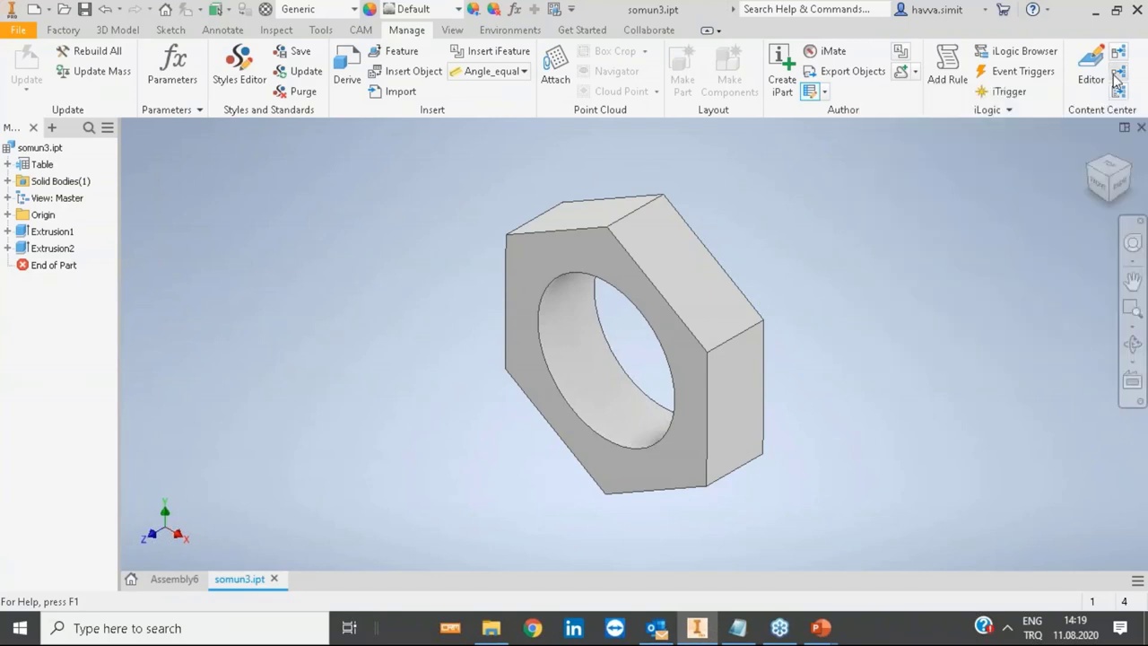
drag(589, 130, 574, 70)
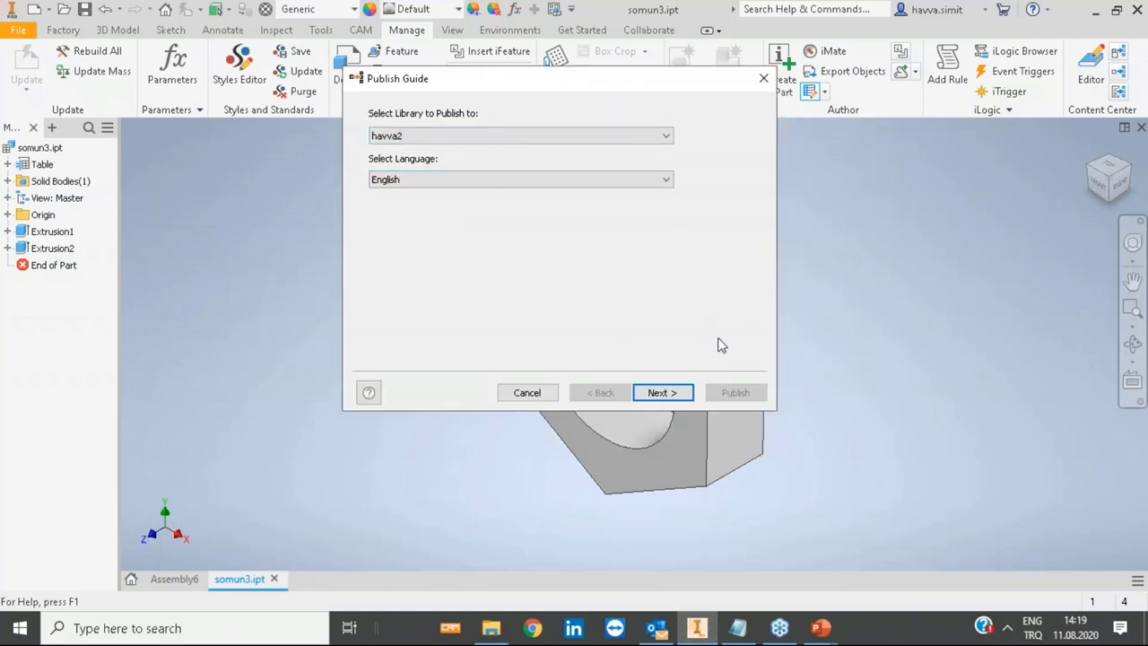
click(764, 78)
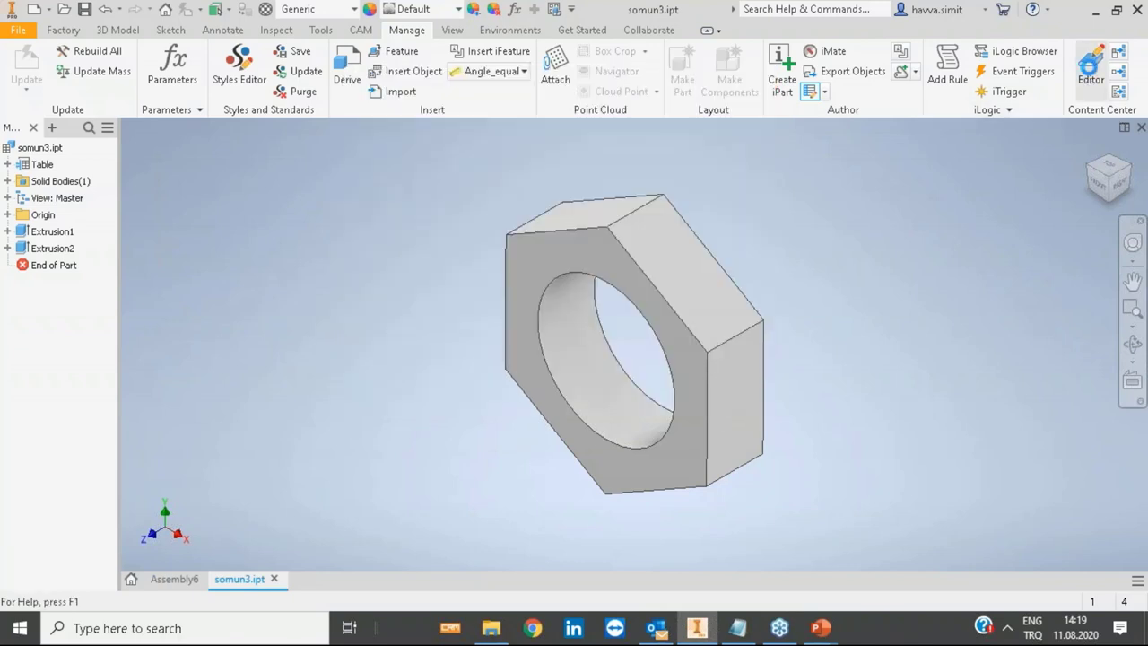
Step: Review the Content Center Editor's categories in Merged View, collapsing Fasteners to the top level, and close the editor
click(1090, 70)
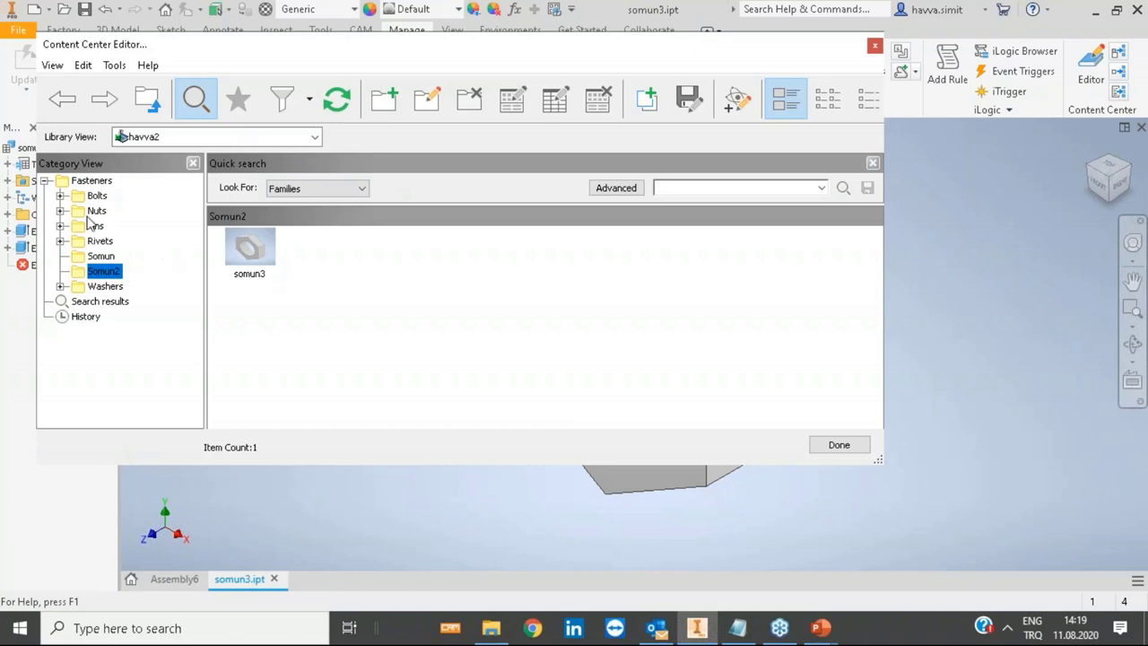
click(224, 137)
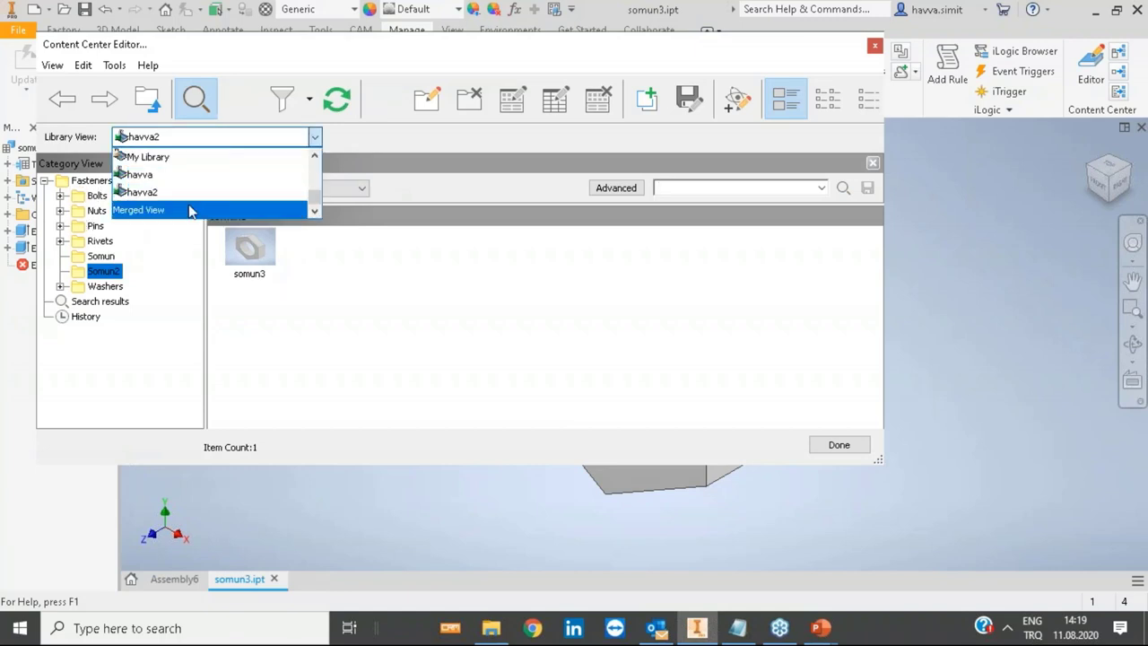
click(189, 211)
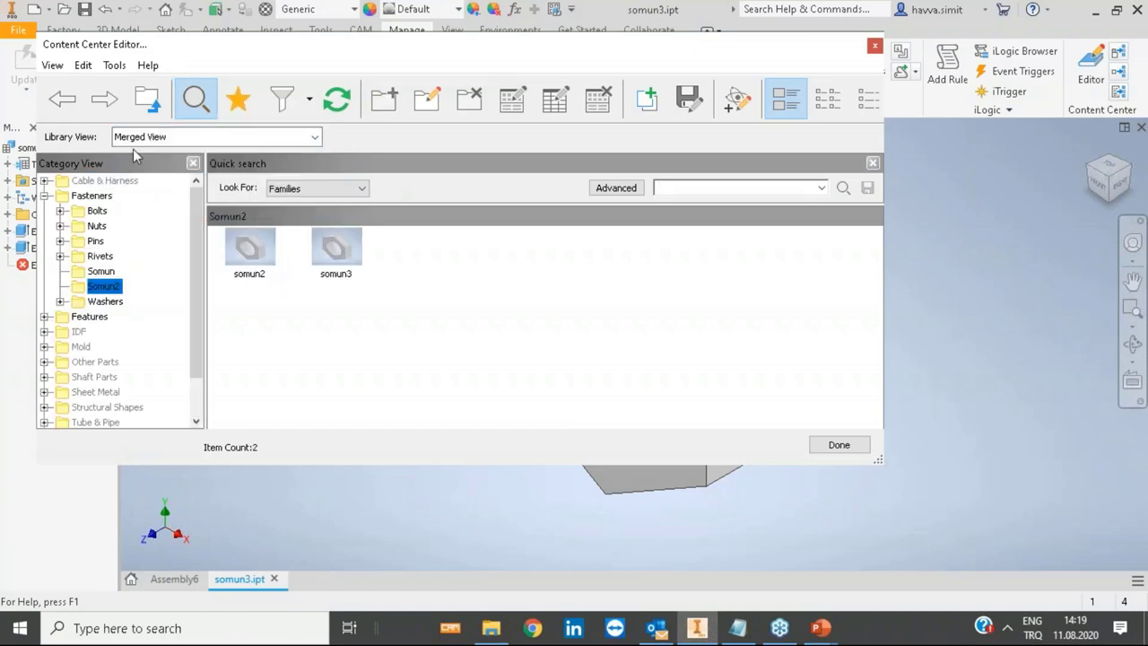
click(45, 197)
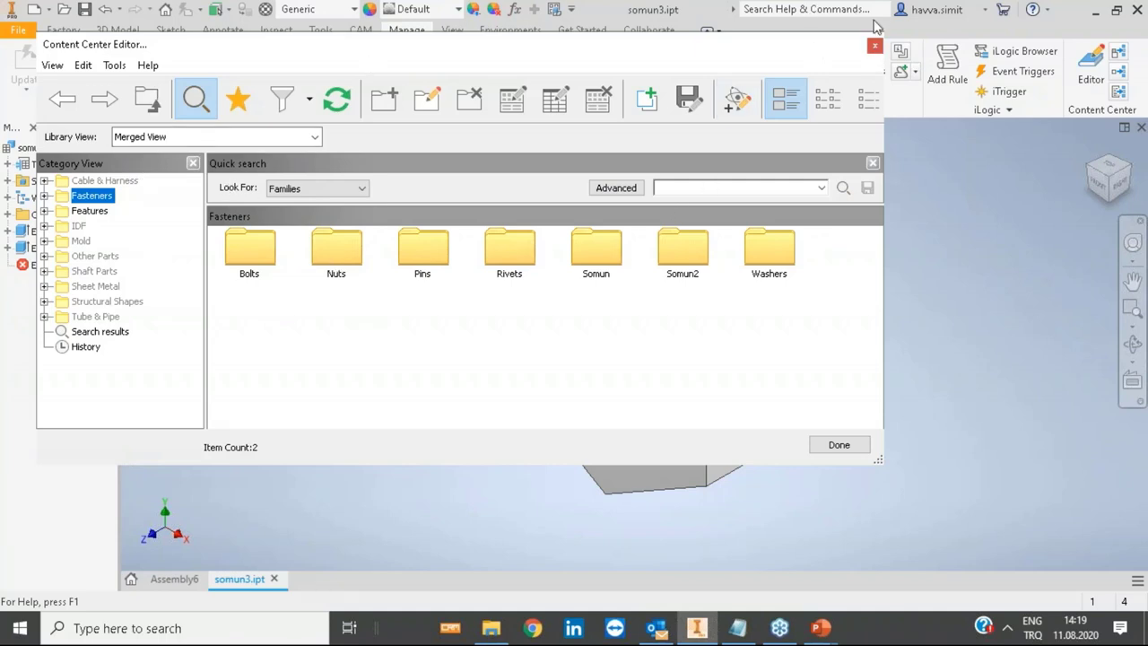
click(874, 48)
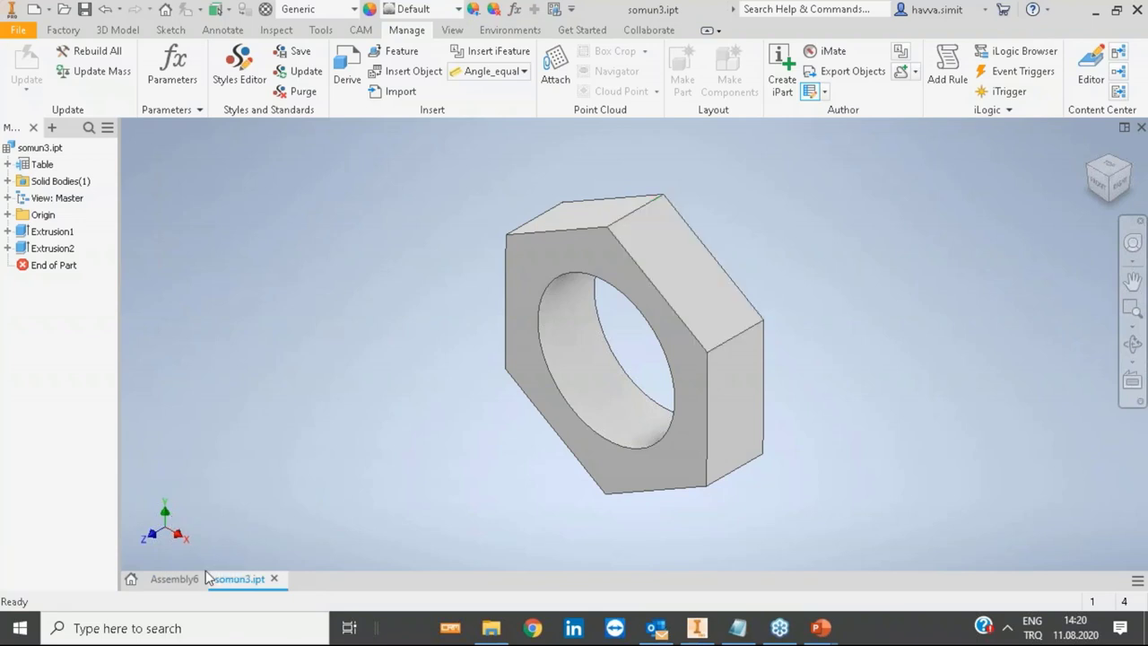
Step: Examine the Content Center Files entry in the Default project's folder options and close the project settings
click(63, 9)
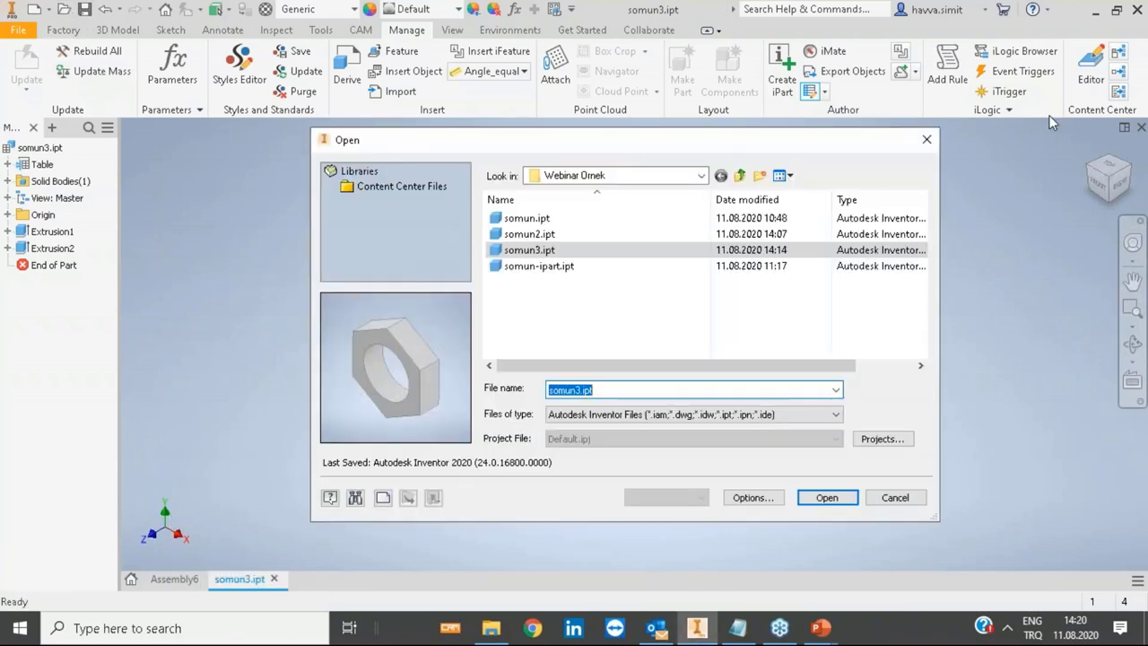
click(926, 143)
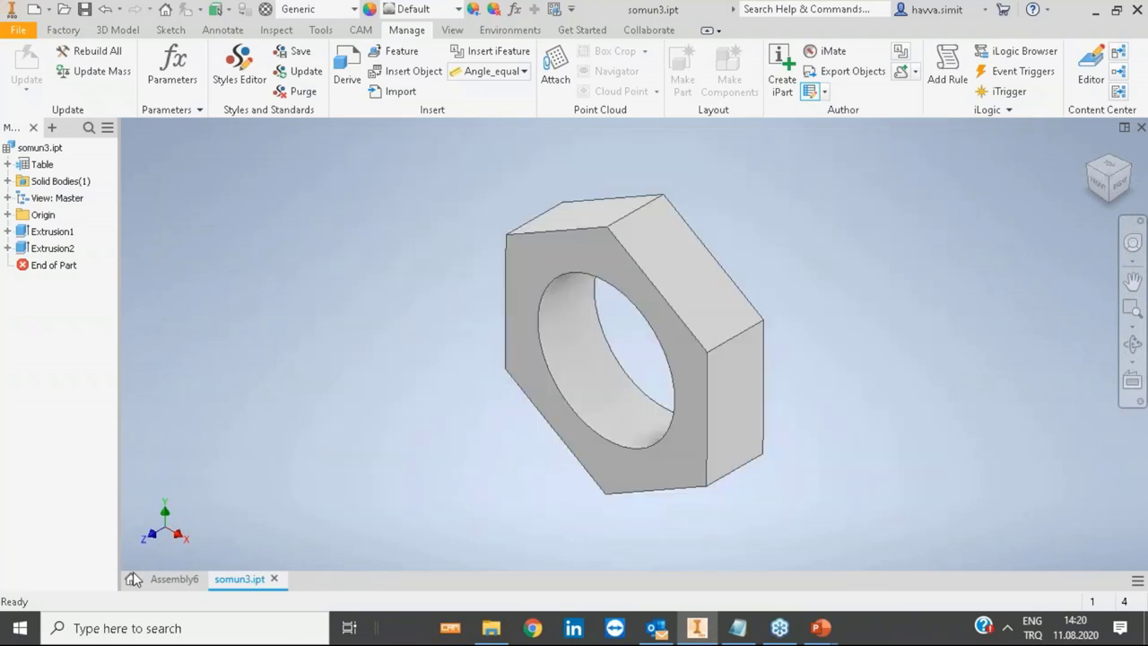
click(131, 578)
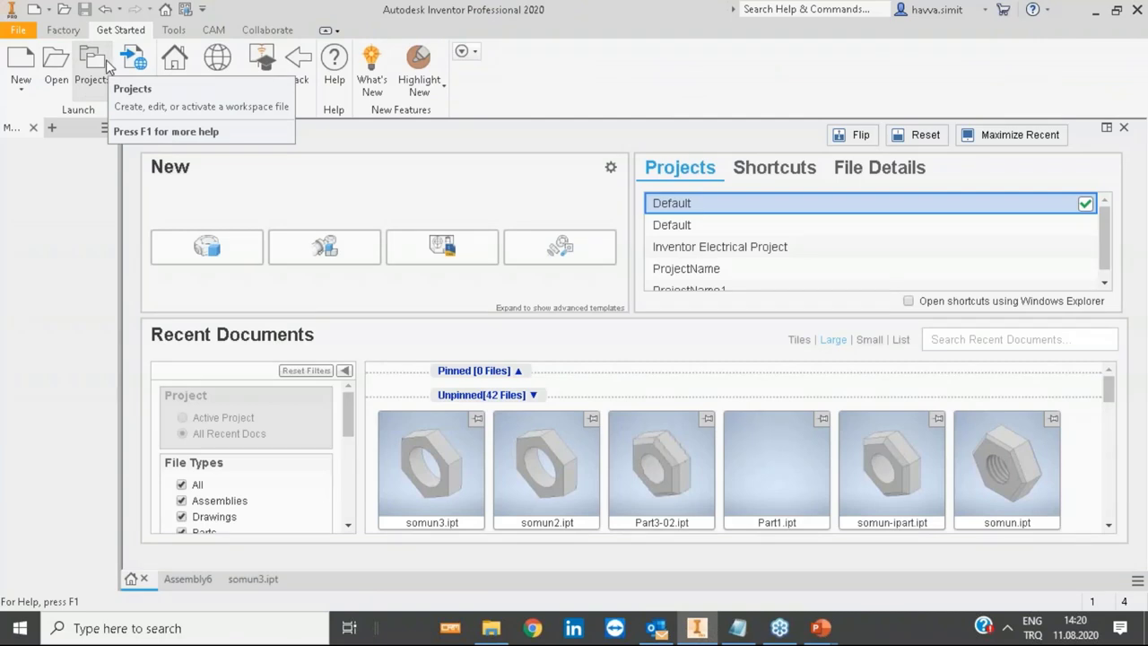
click(108, 68)
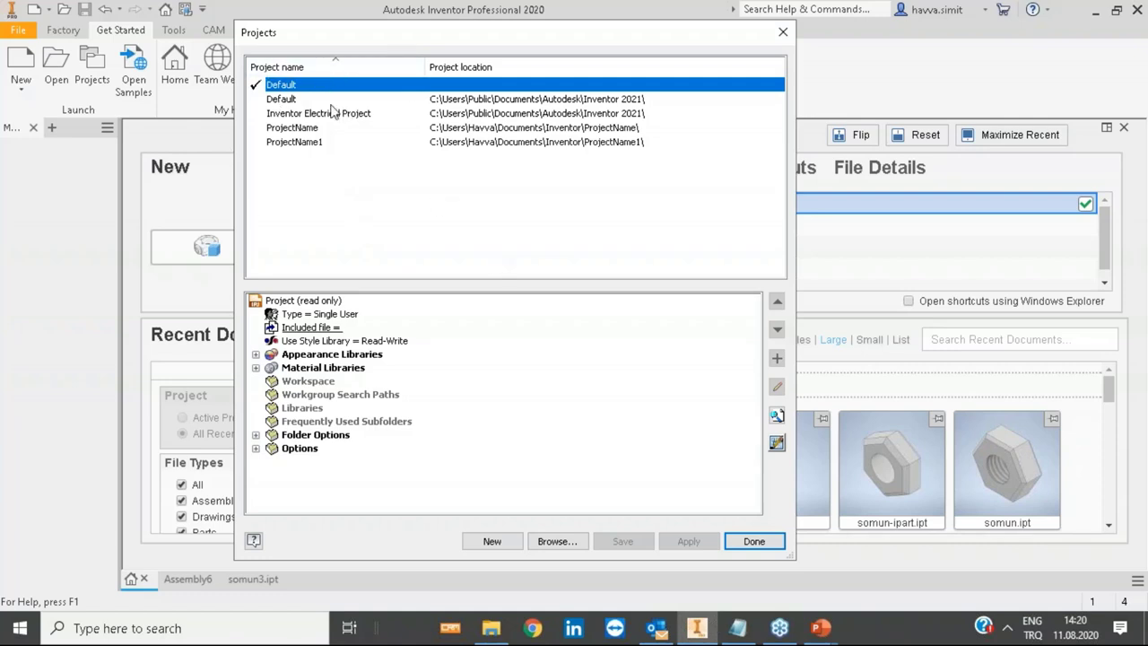
click(256, 435)
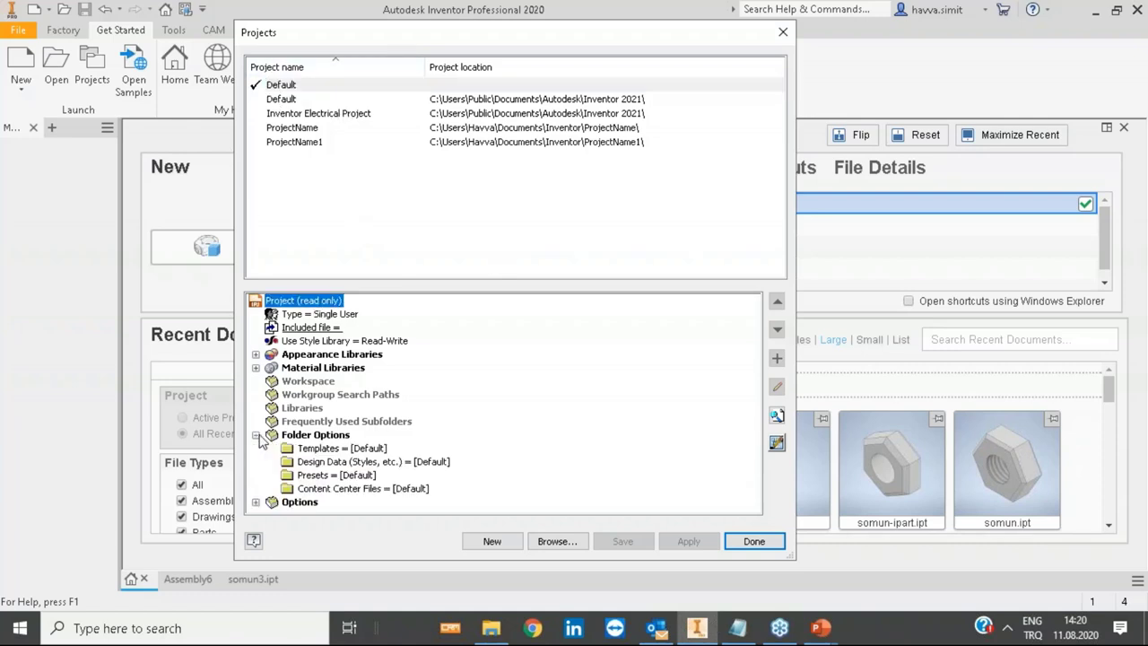
click(362, 492)
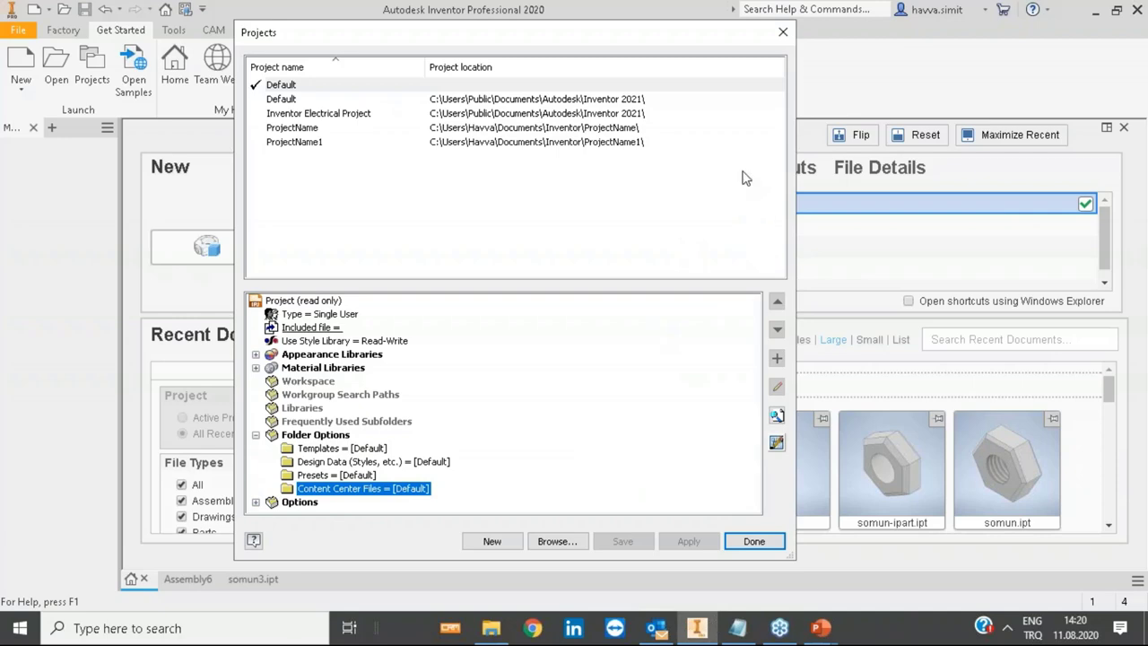
click(783, 31)
Step: Return to somun3.ipt, start the Publish Guide again and advance to the category selection
click(253, 580)
click(1123, 90)
click(668, 457)
Step: Switch to Notepad to highlight the noted Content Center folder path, return to Inventor and cancel the Publish Guide
click(740, 628)
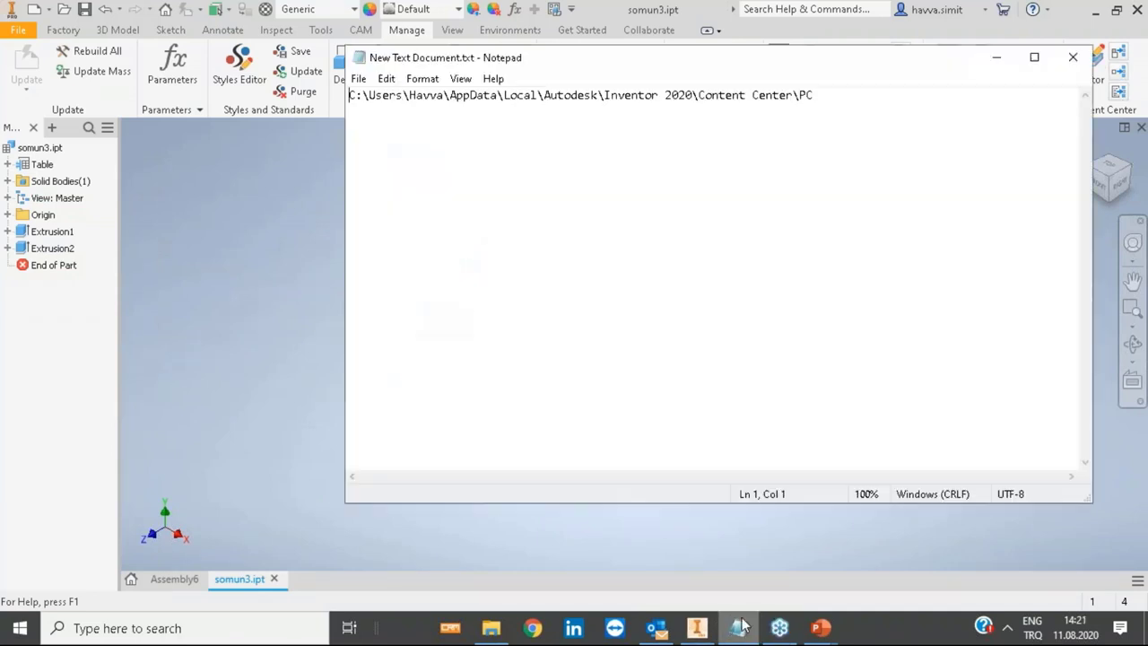
drag(813, 95, 337, 111)
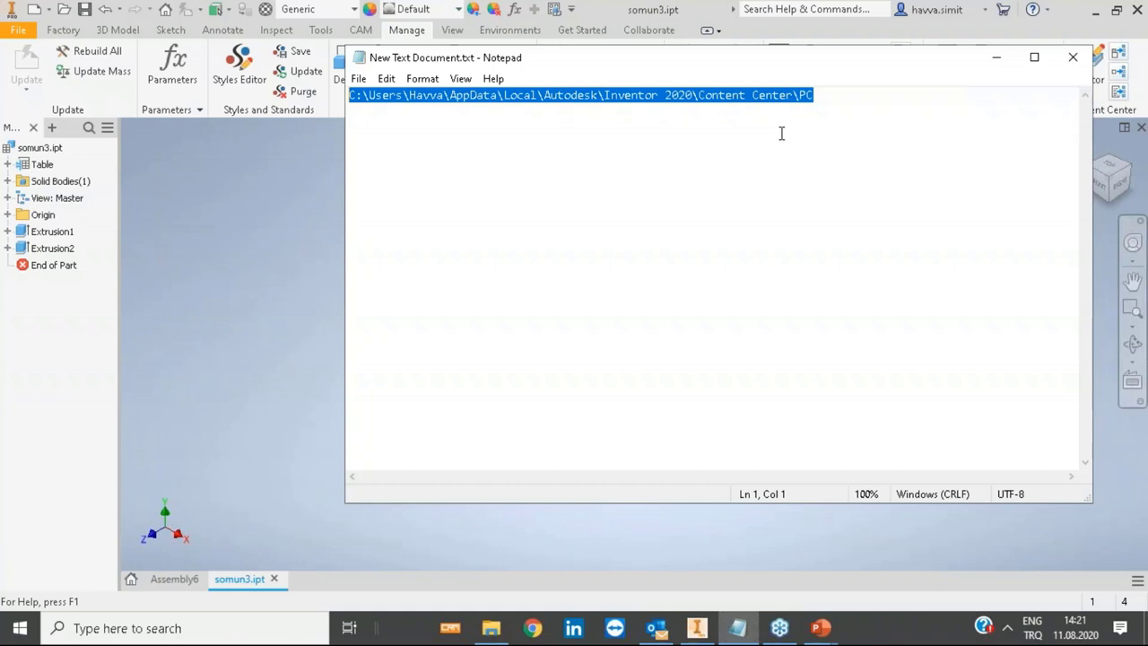
click(996, 59)
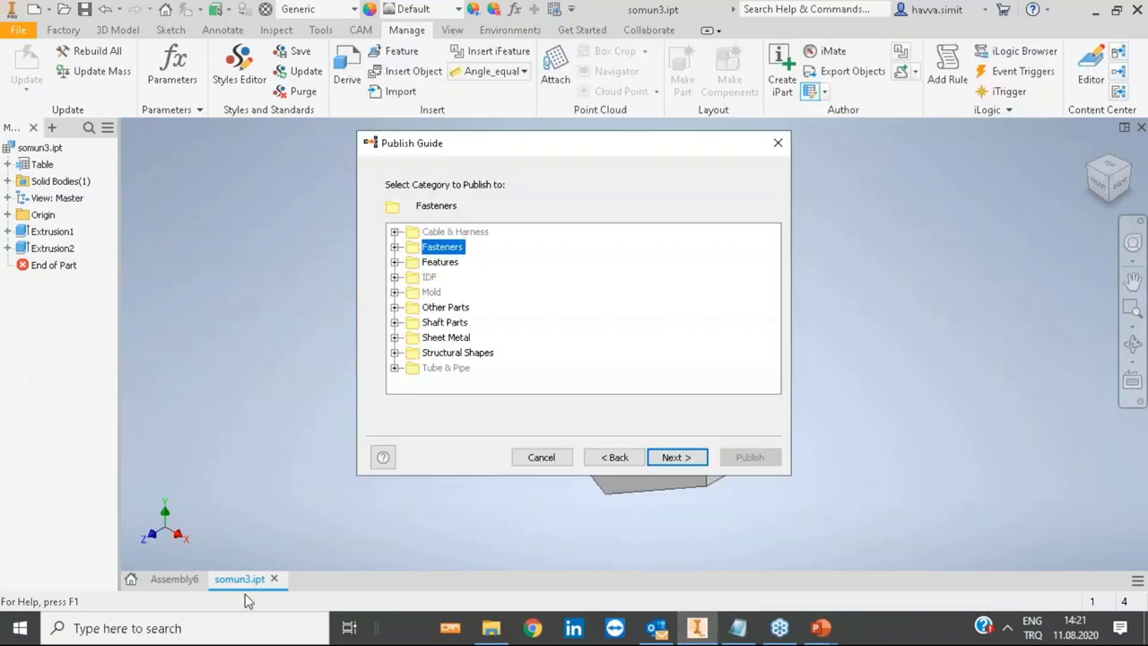
click(778, 145)
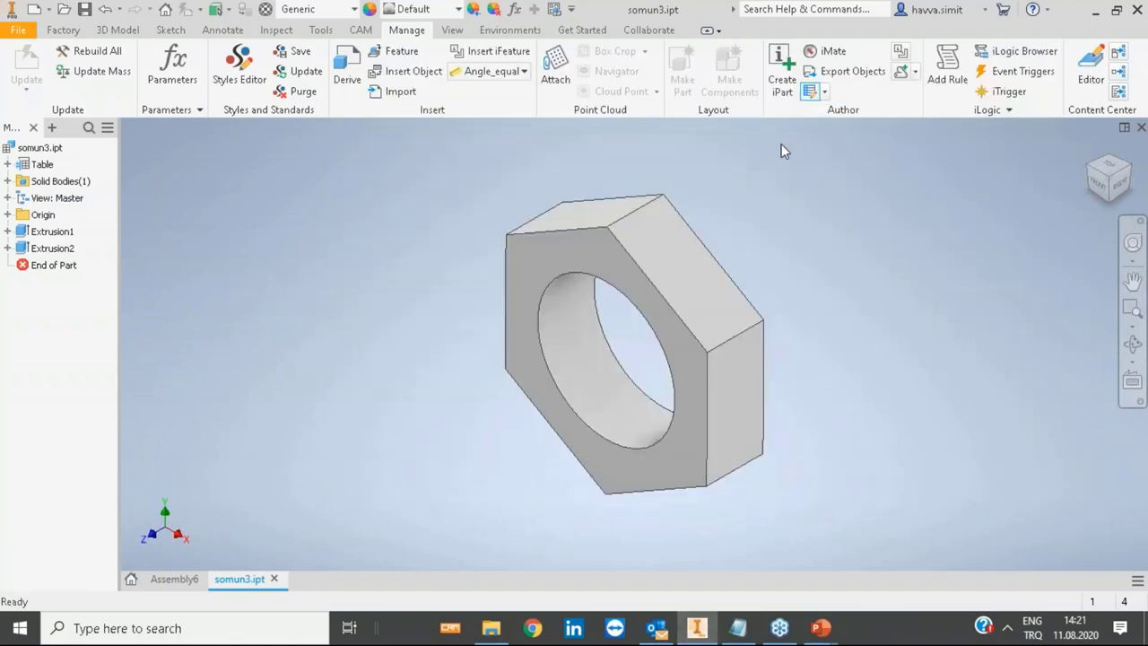
Step: Reopen the project settings from the home page to review the Default project
click(132, 579)
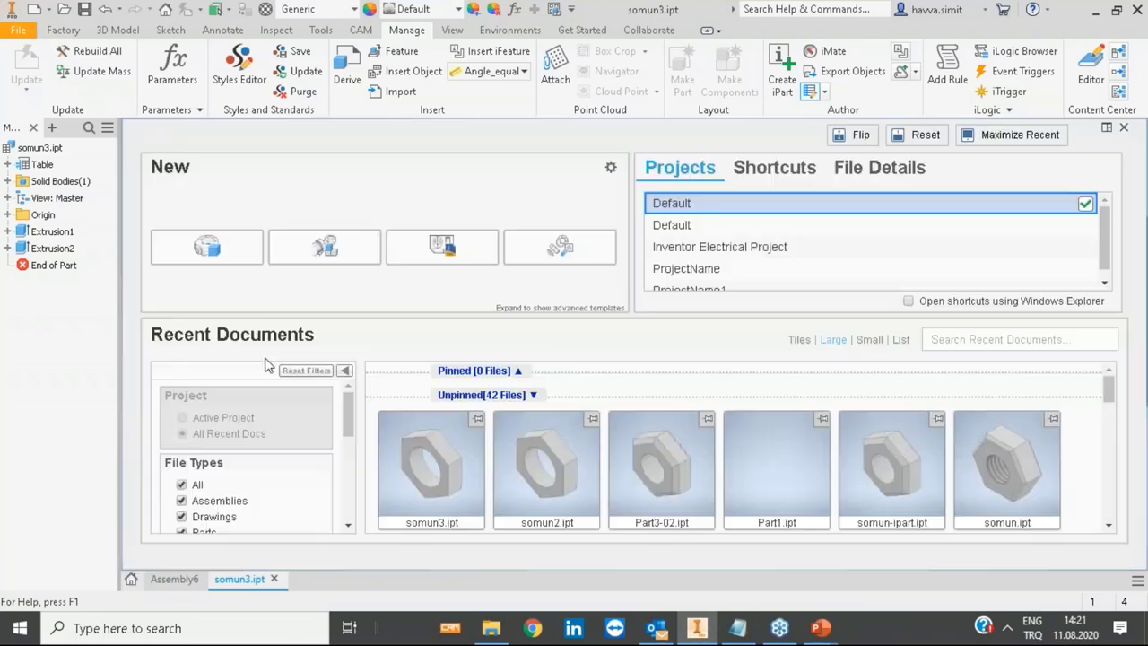
click(92, 67)
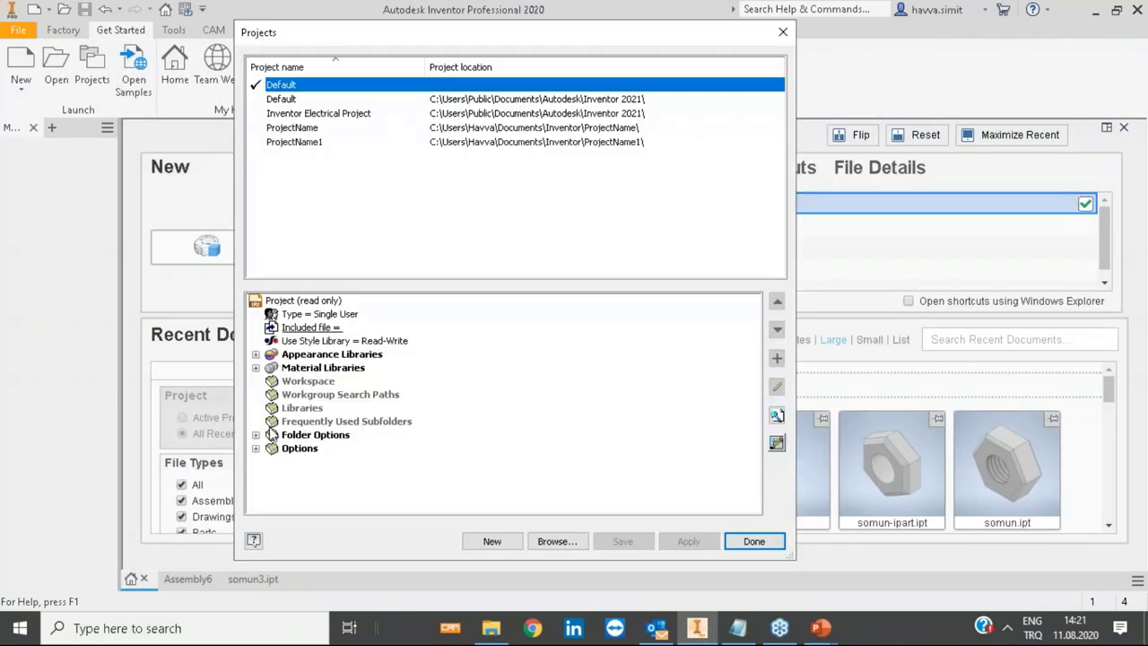